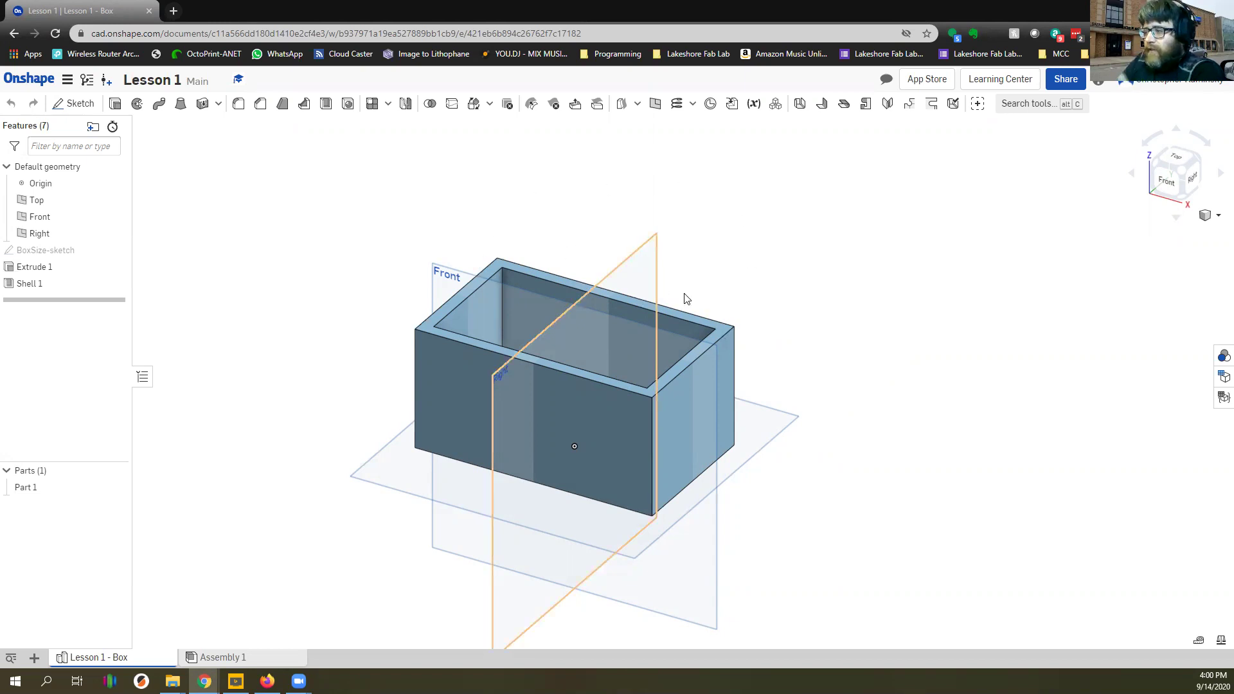
Start a new sketch on the box's top rim face and view it normal to the plane
scroll(829, 297, "down", 1)
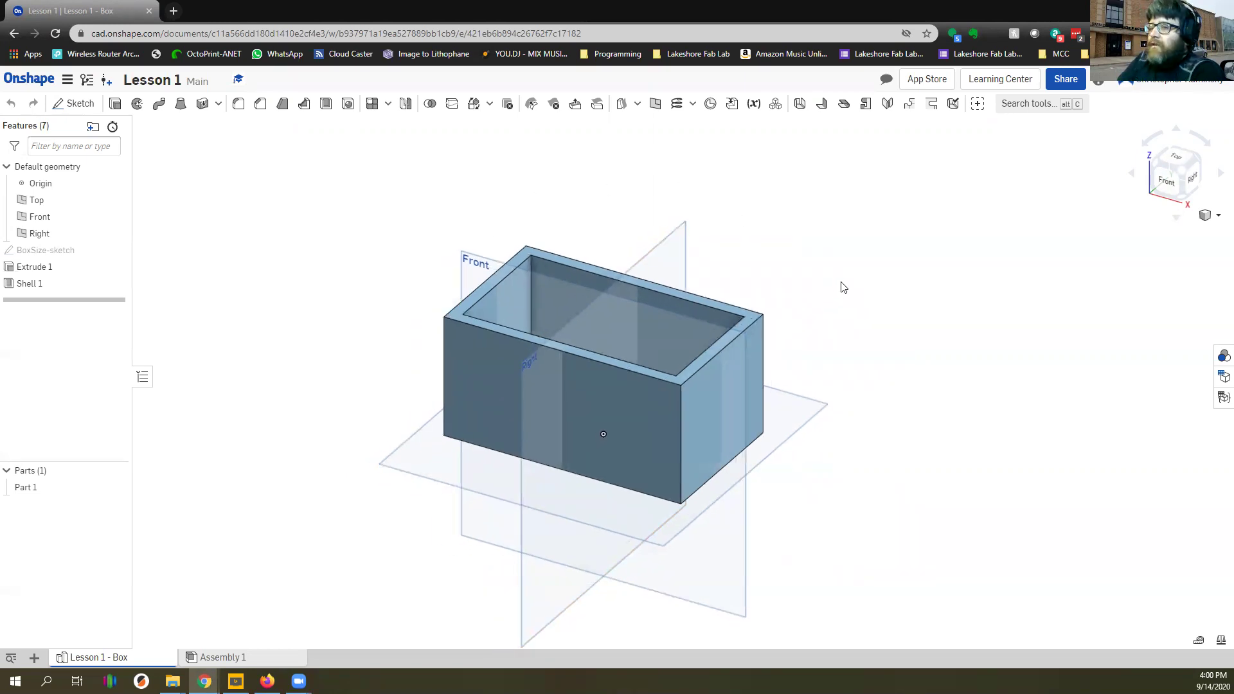
scroll(709, 280, "up", 1)
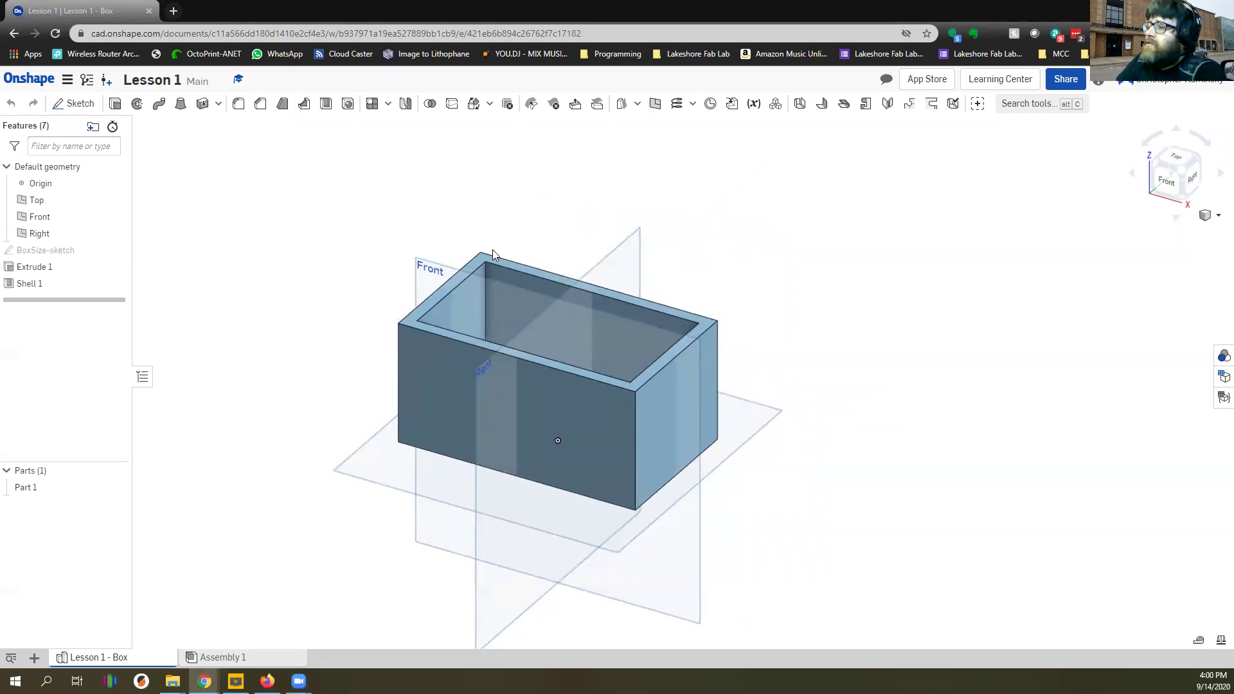
scroll(495, 260, "down", 2)
scroll(482, 263, "up", 5)
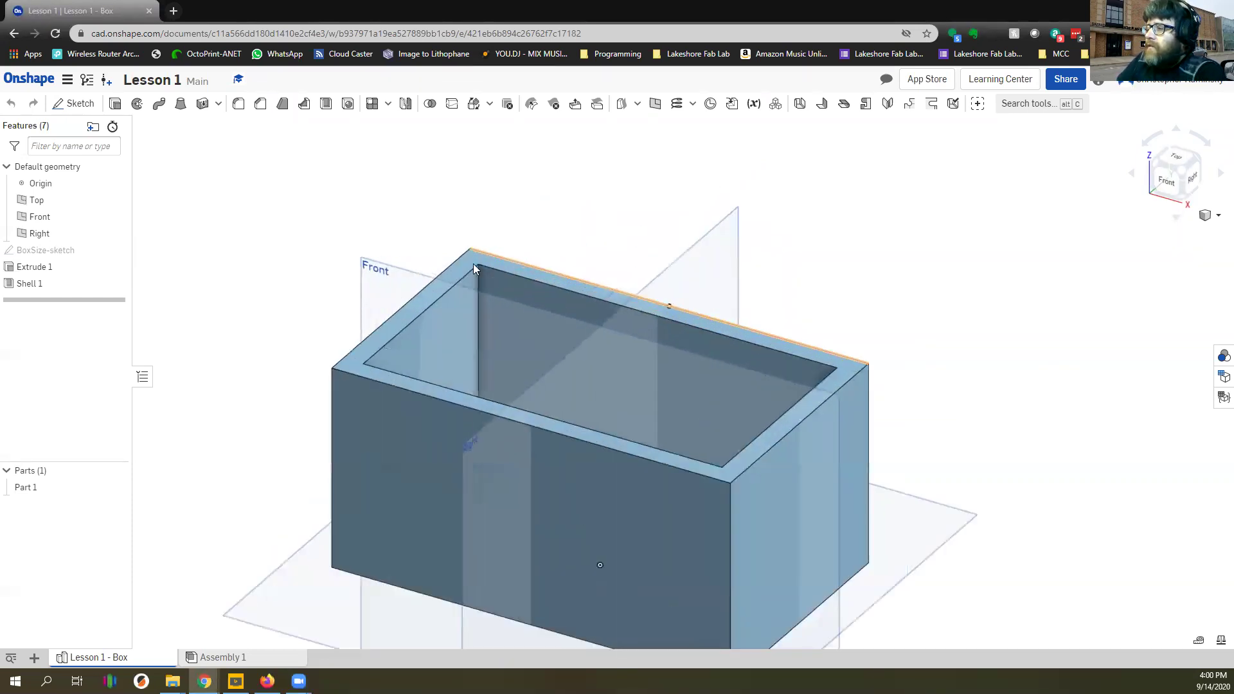
left_click(476, 260)
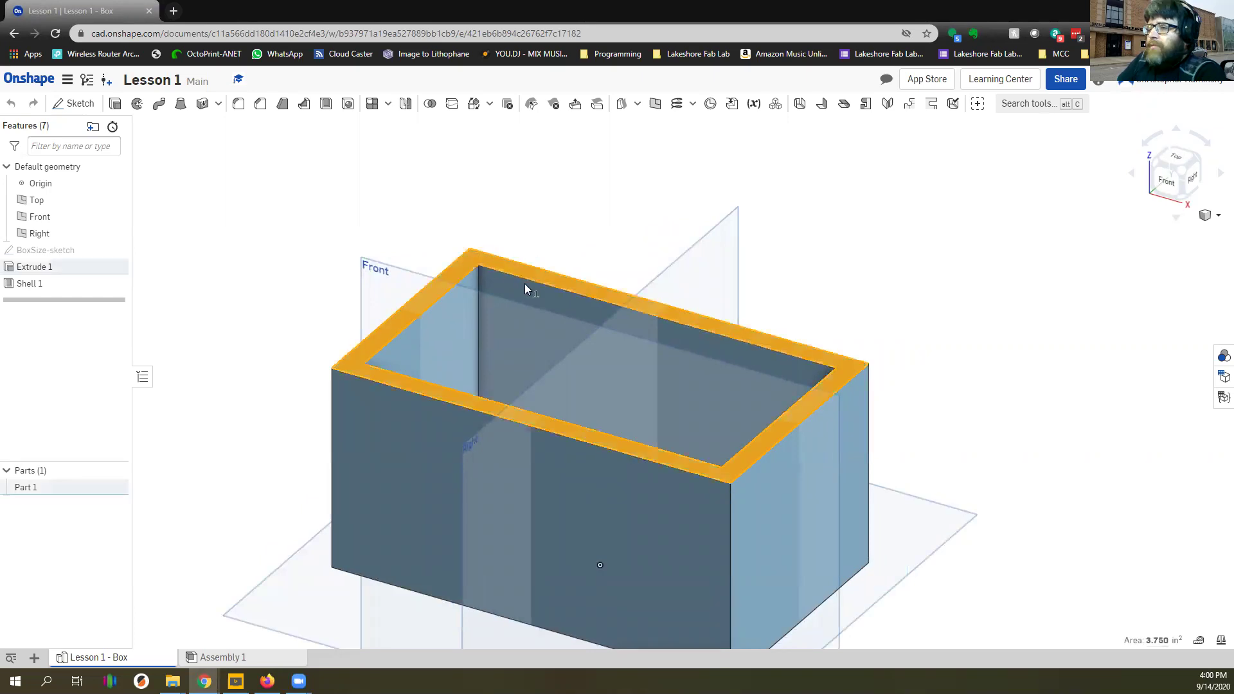
left_click(78, 104)
scroll(440, 222, "down", 3)
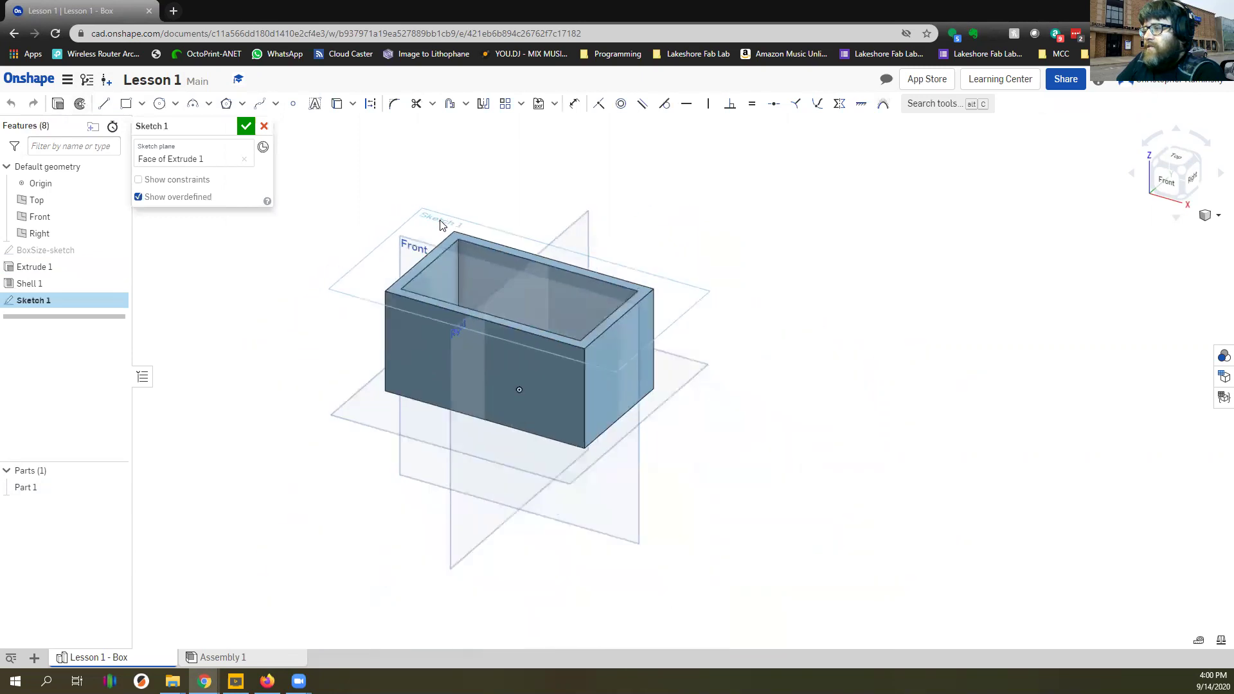
scroll(437, 225, "up", 3)
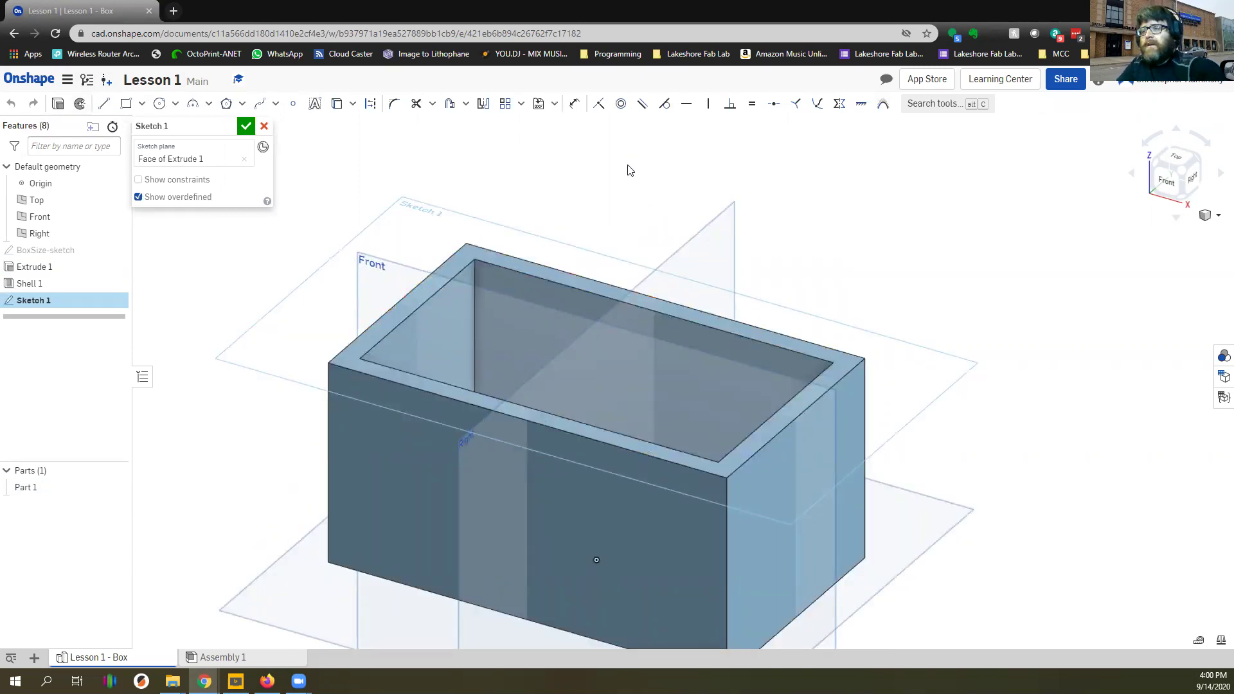
key("n")
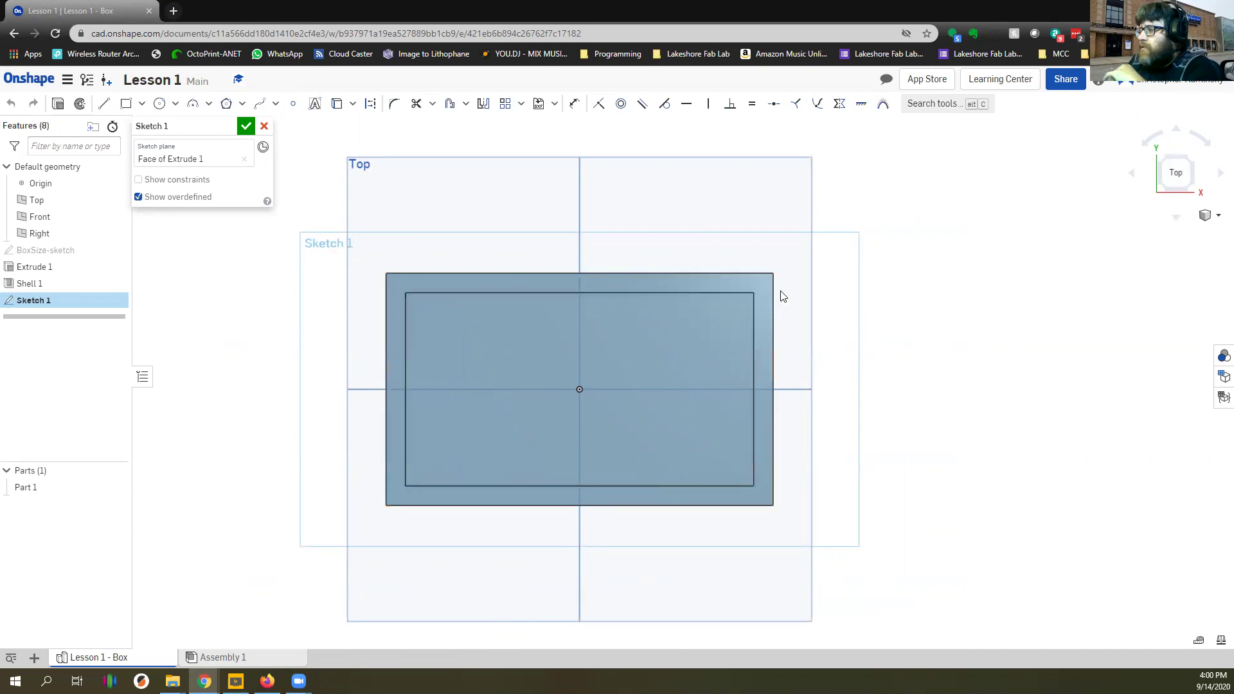
Draw a center-point rectangle from the origin extending just past the box's outer edge
left_click(141, 104)
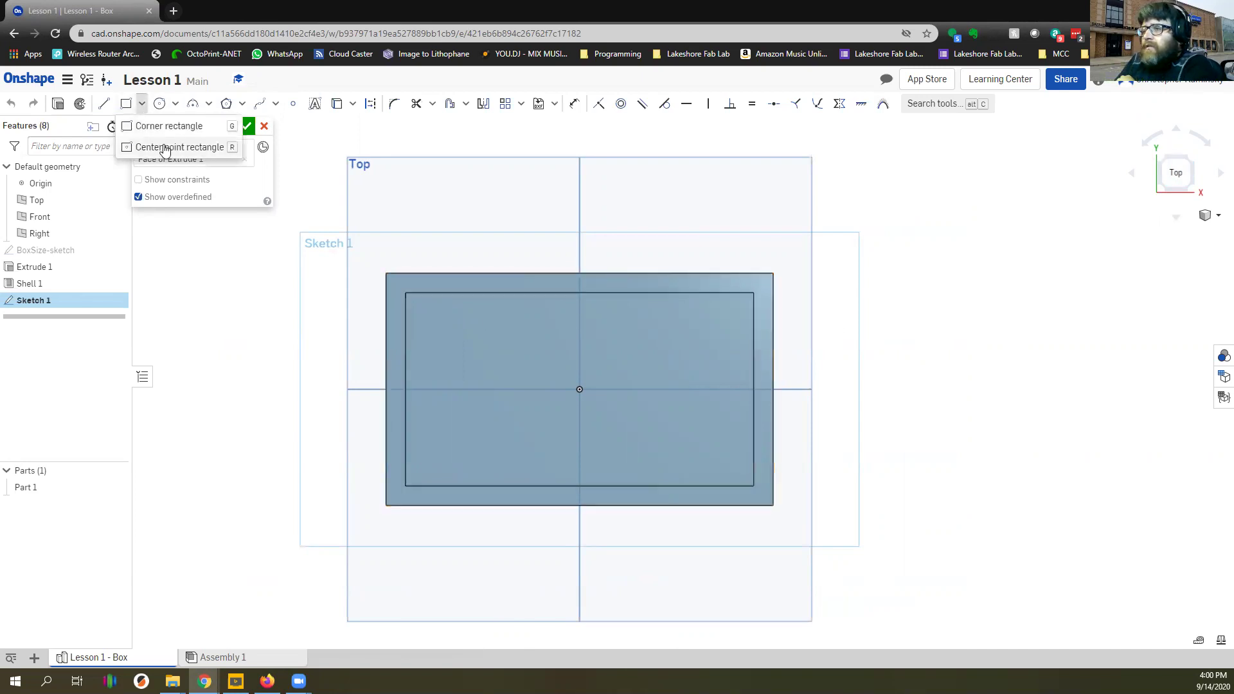
left_click(164, 148)
left_click(579, 389)
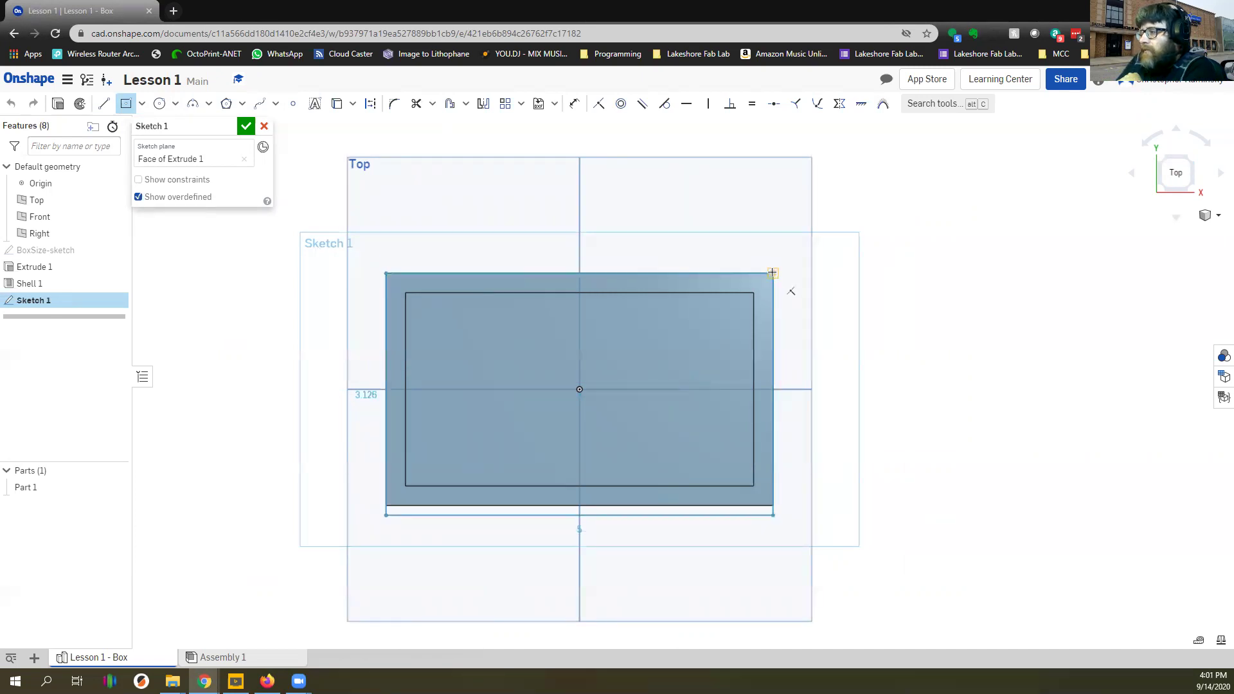
left_click(793, 260)
key("Escape")
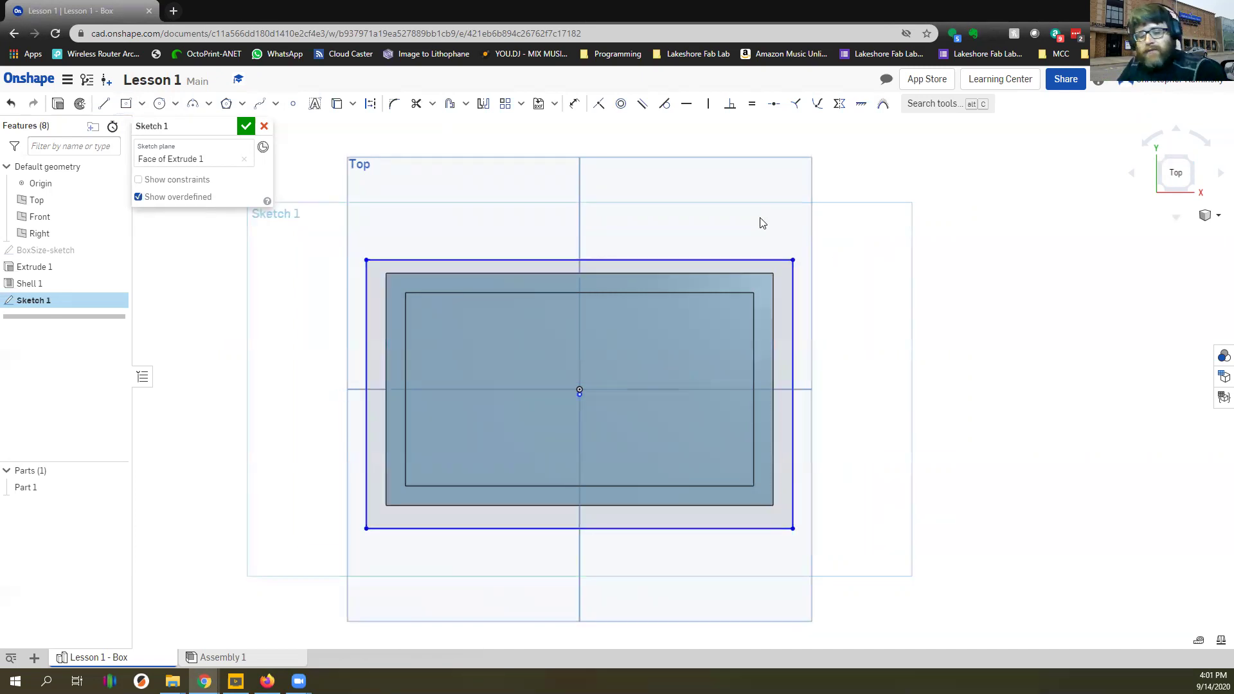
Dimension the rectangle 5 wide by 3 tall, snap its centre to the origin, and finish the sketch
key("u")
left_click(603, 259)
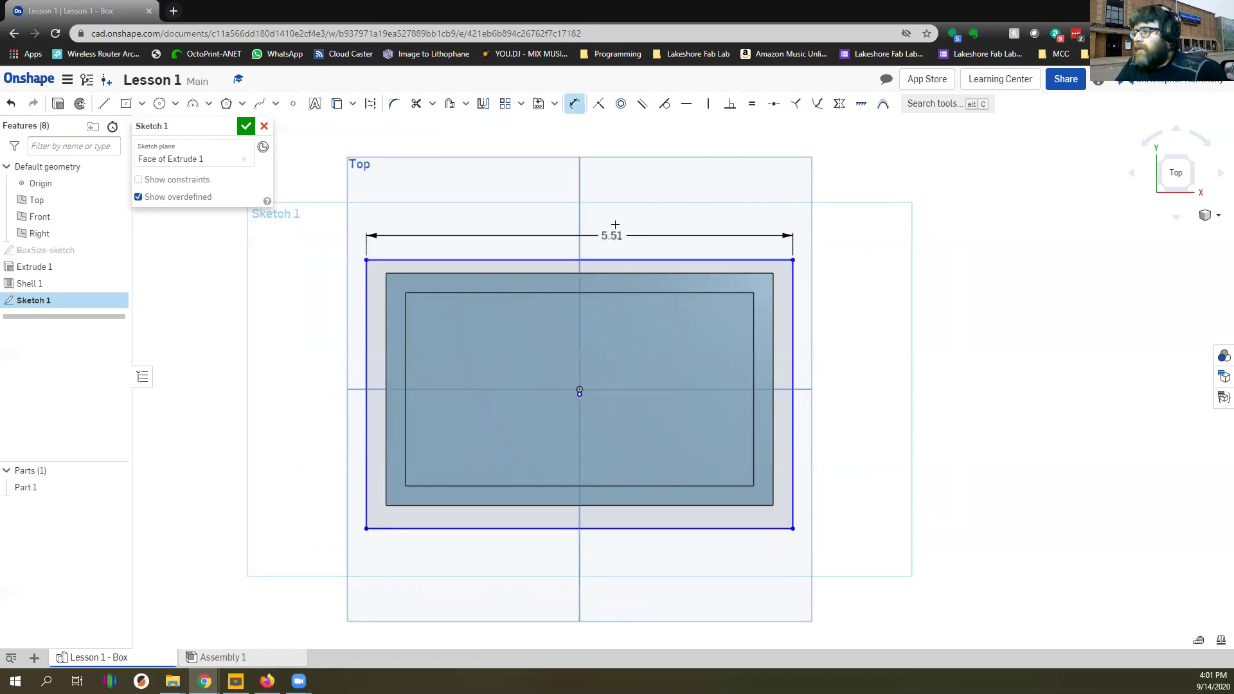
left_click(610, 234)
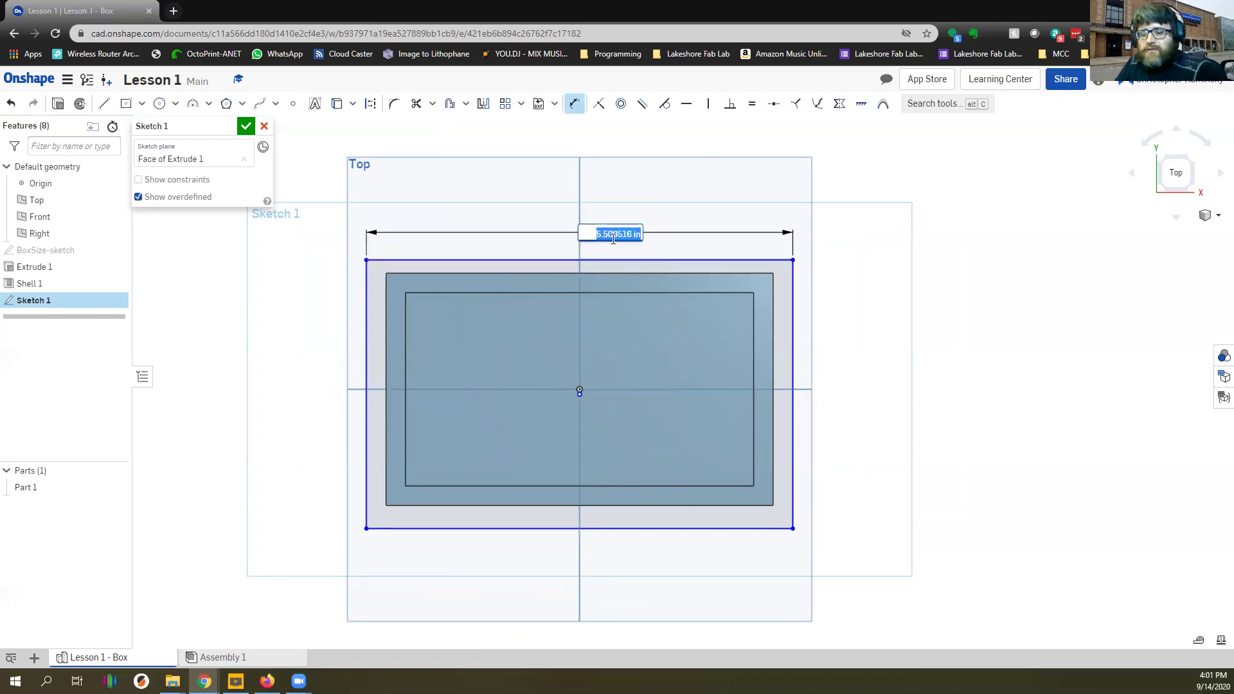
key("Return")
left_click(795, 305)
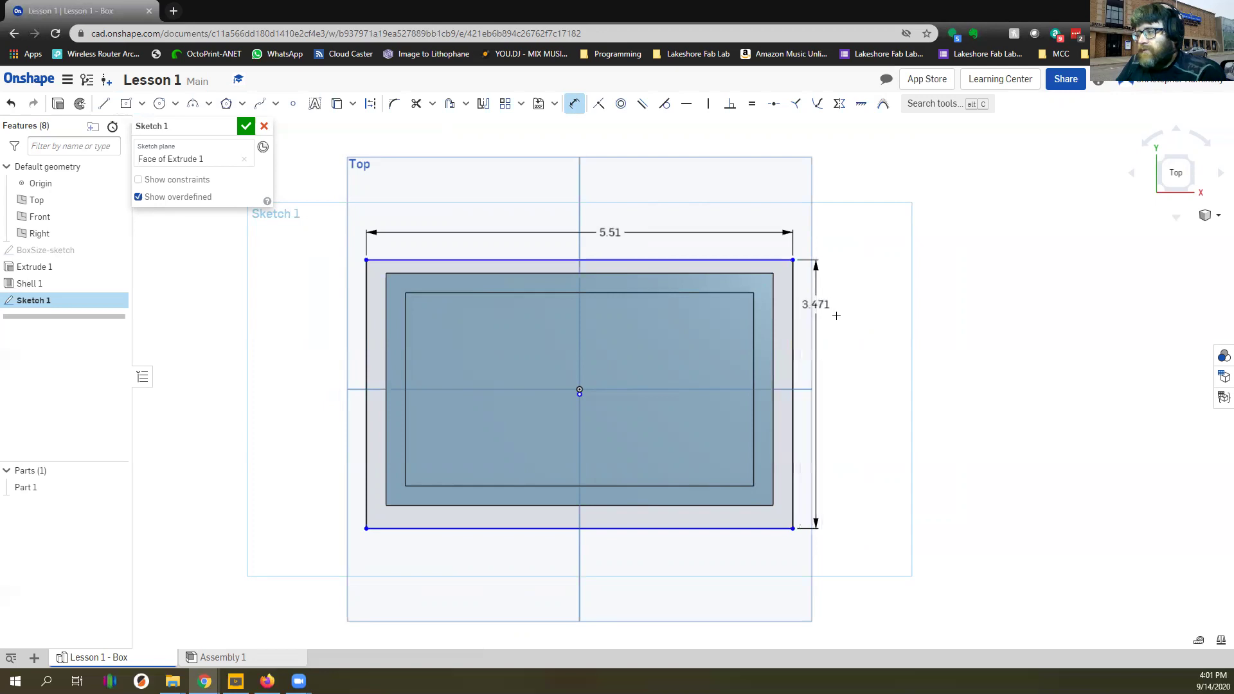
left_click(837, 317)
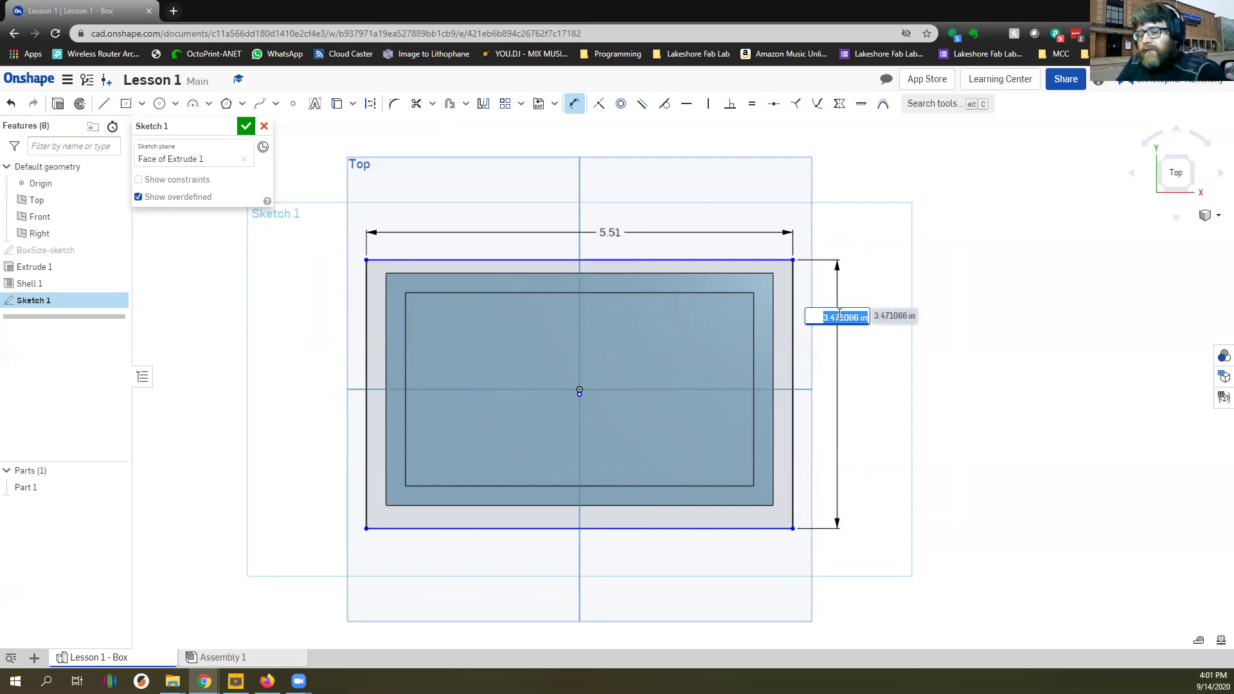
type("3")
key("Return")
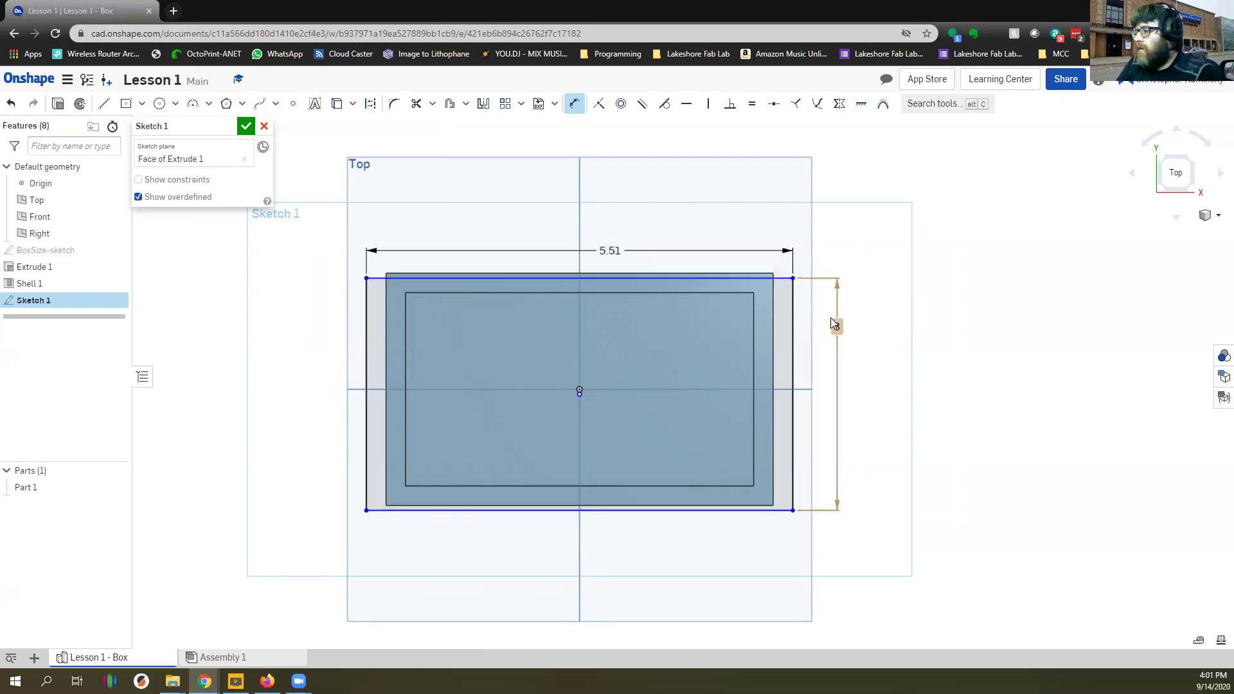
double_click(621, 253)
type("5")
key("Return")
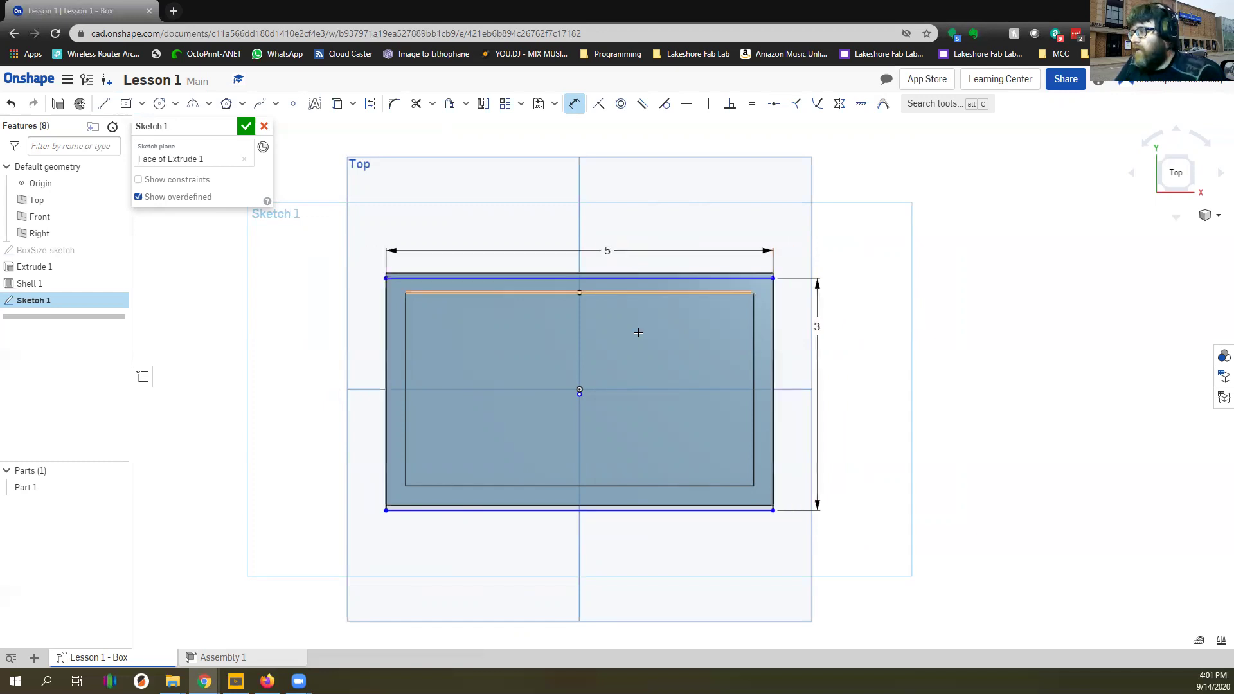
left_click_drag(577, 395, 578, 389)
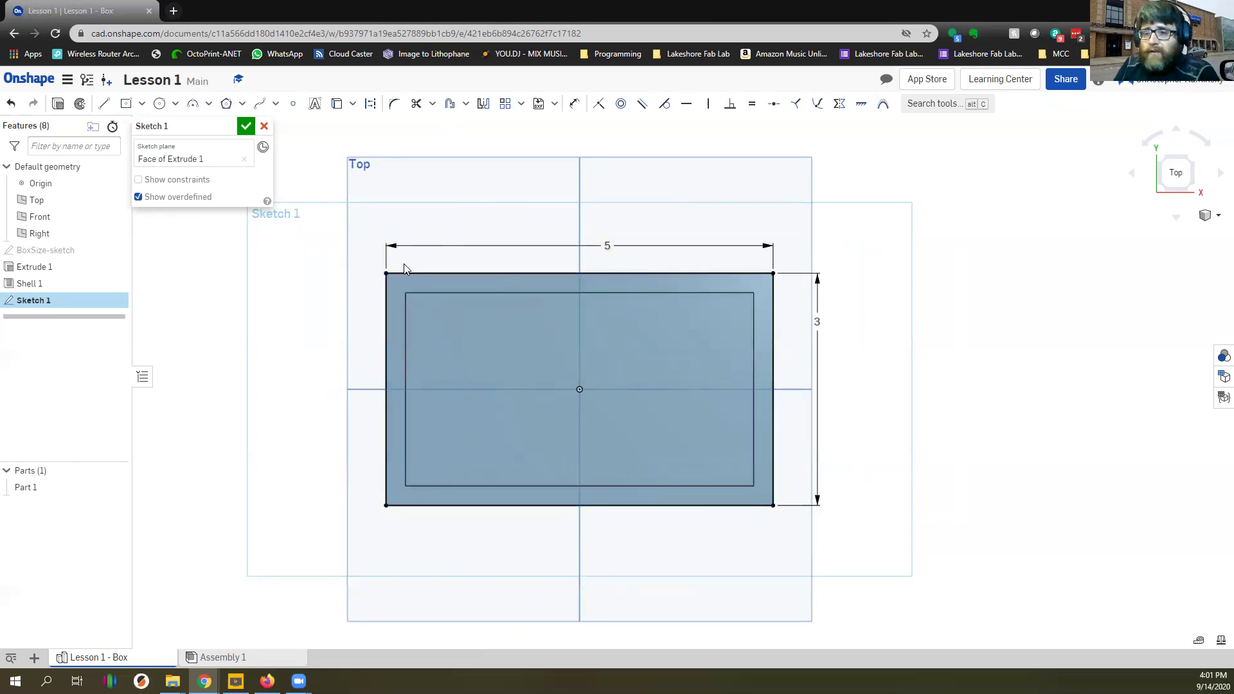
left_click(245, 129)
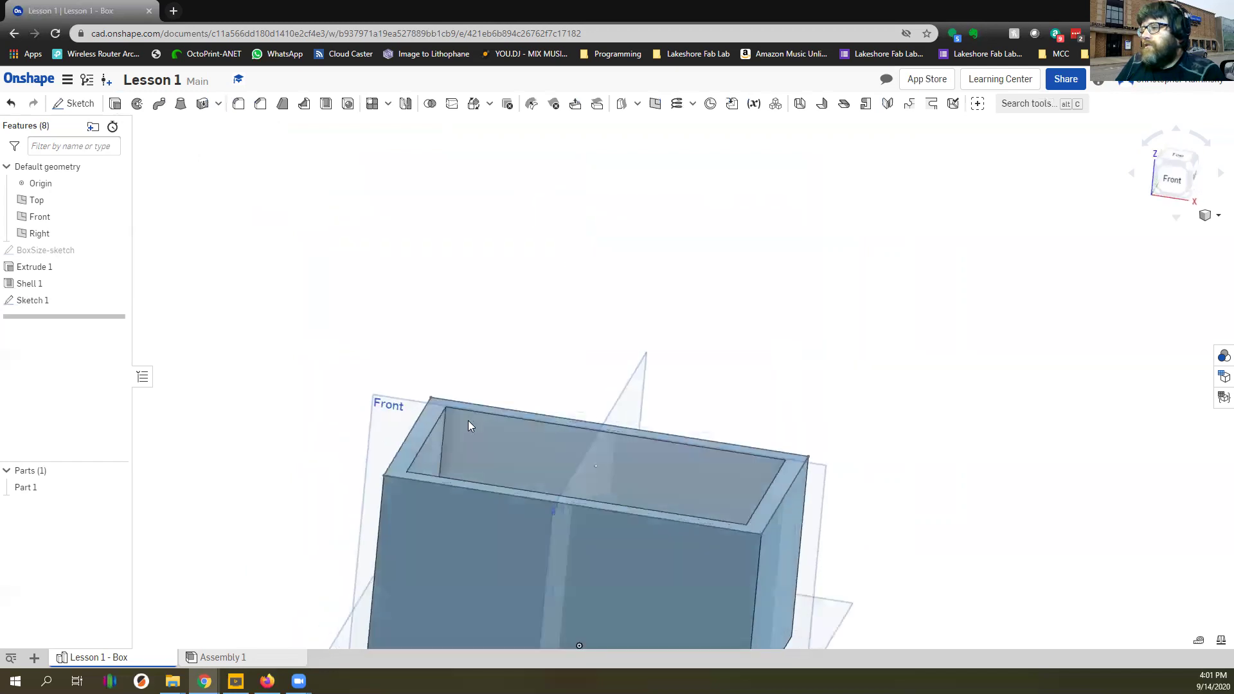
Extrude both regions of Sketch 1 up 0.5 in to cap the box top
left_click(115, 103)
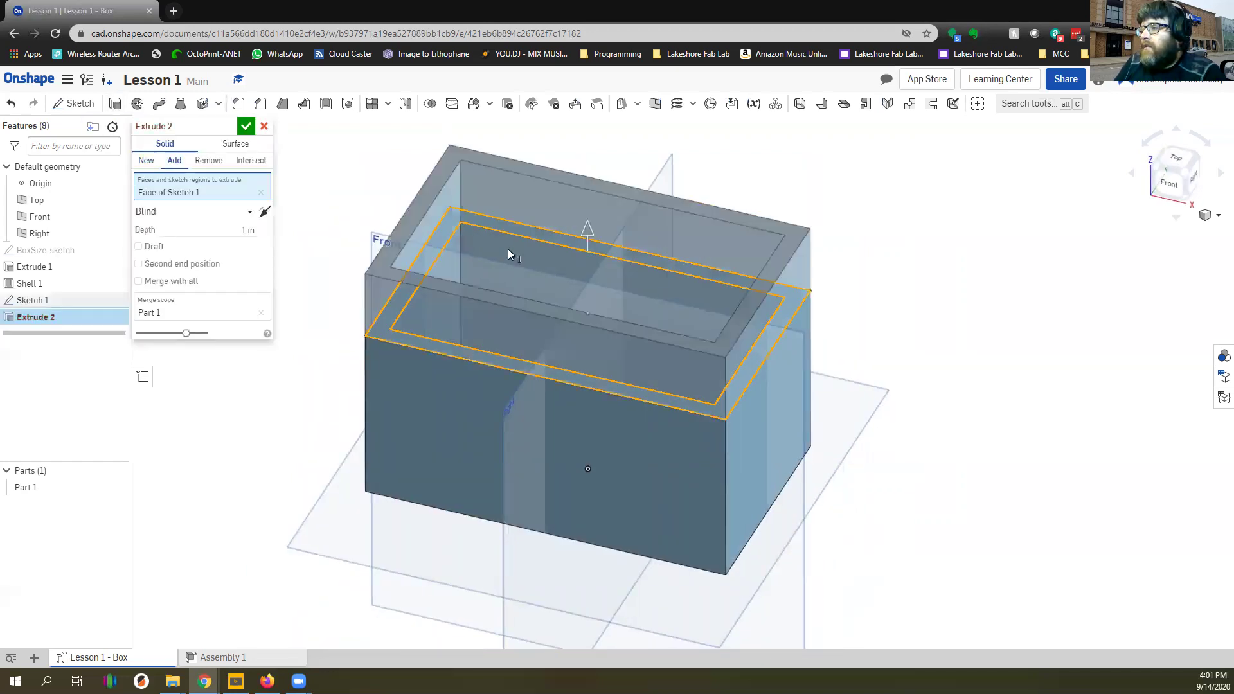
left_click(509, 251)
left_click(244, 247)
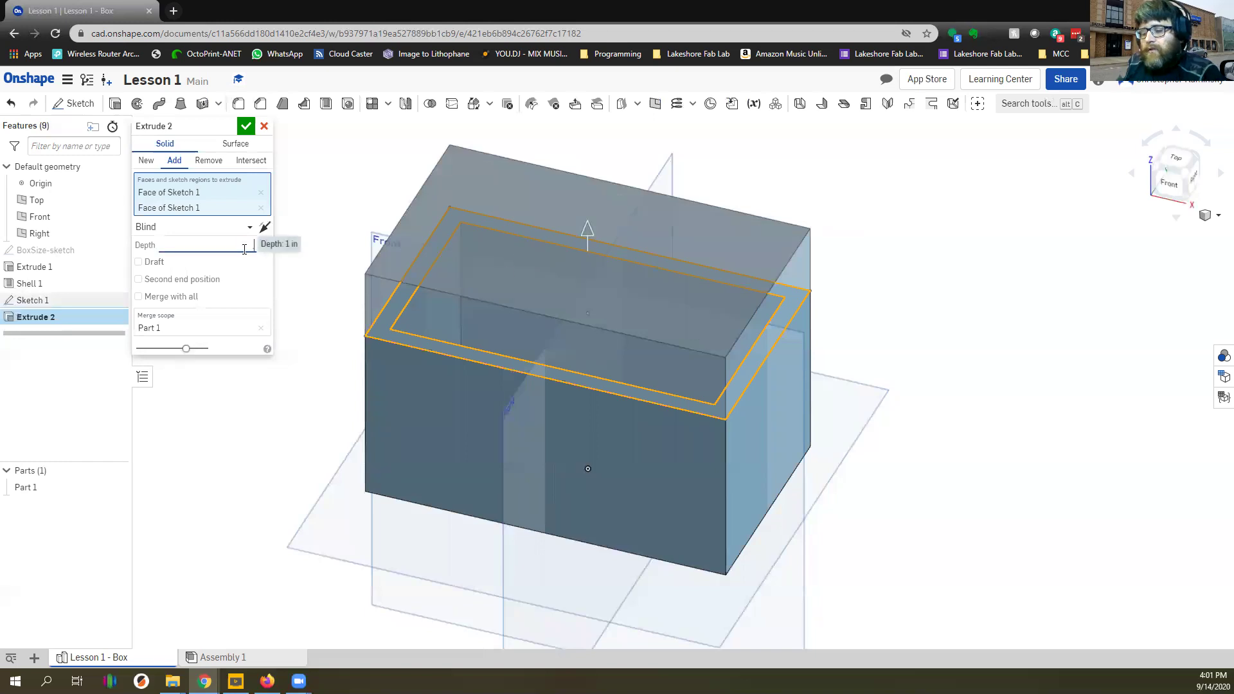
type("0.5")
key("Return")
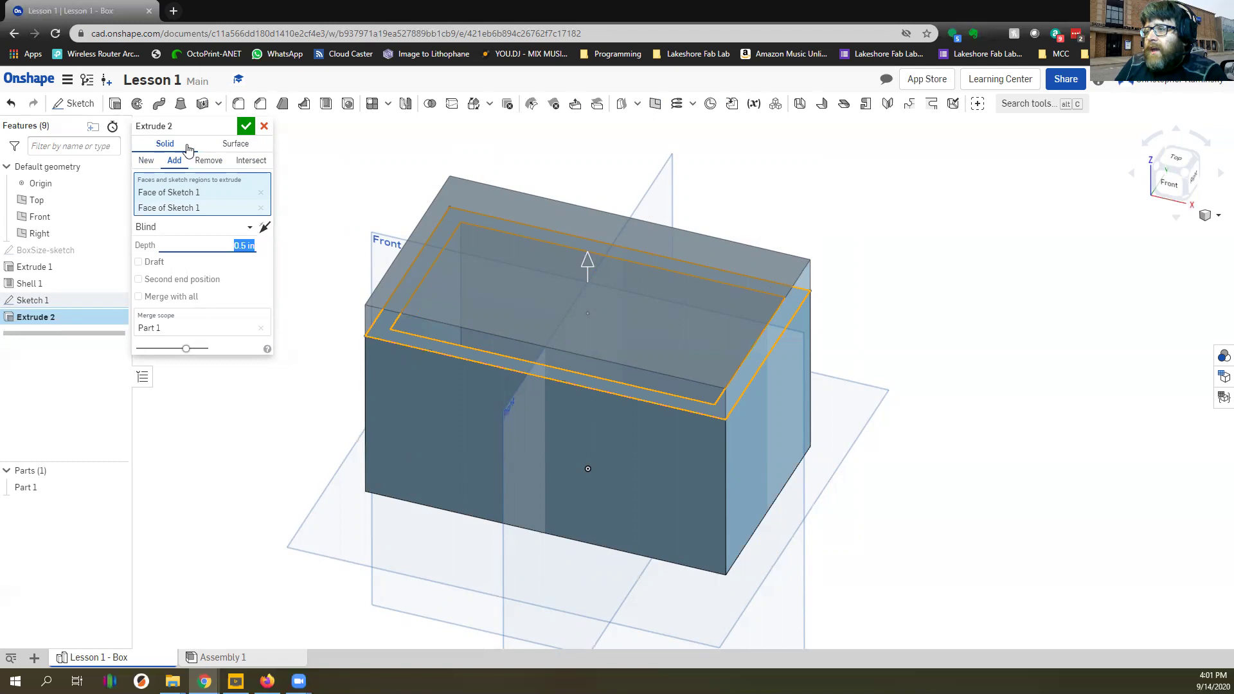
left_click(247, 127)
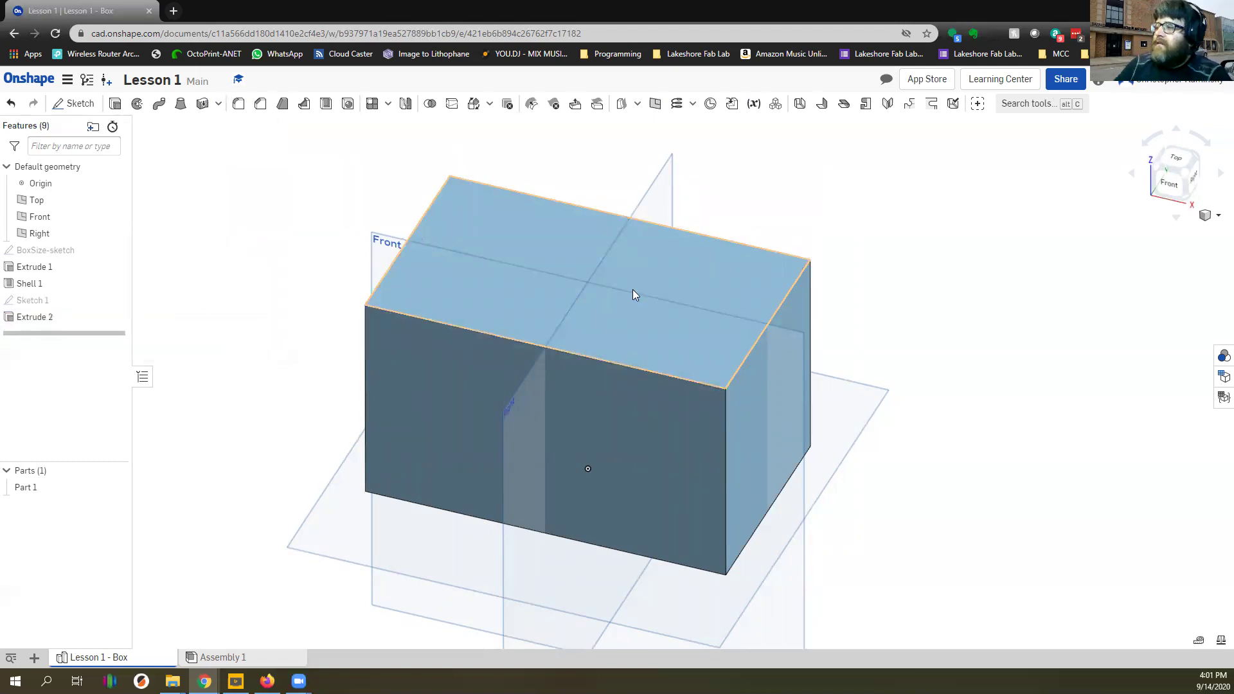
left_click(45, 489)
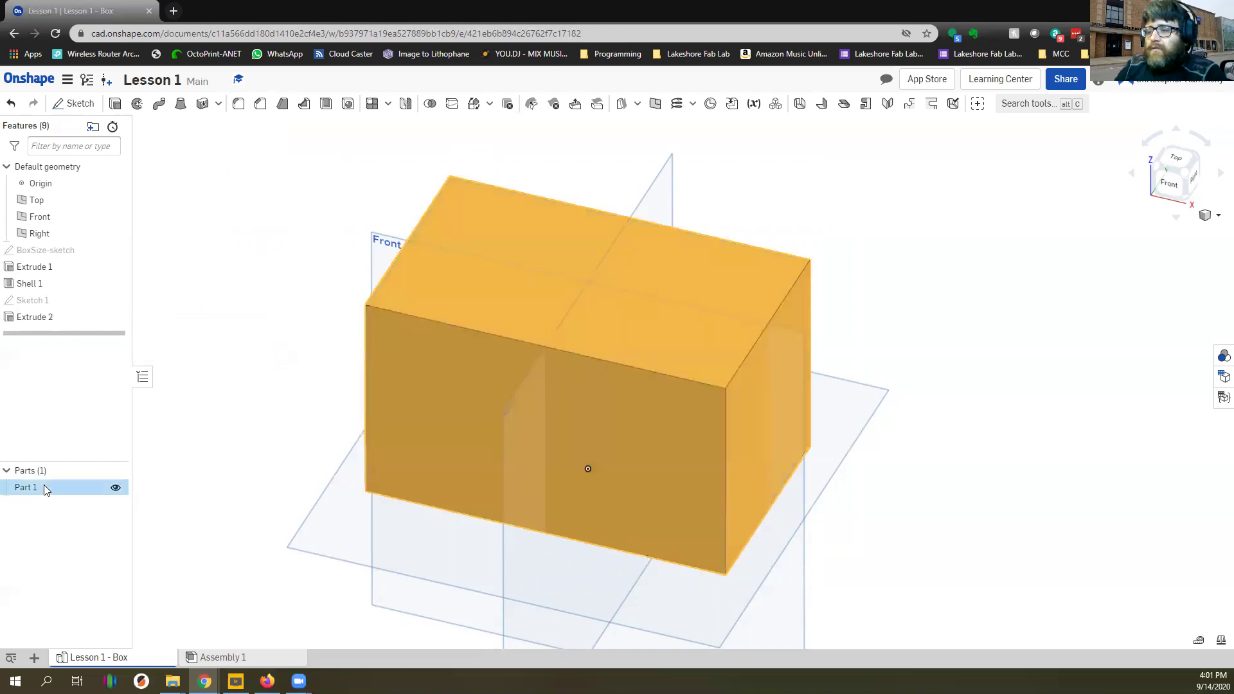
left_click(248, 342)
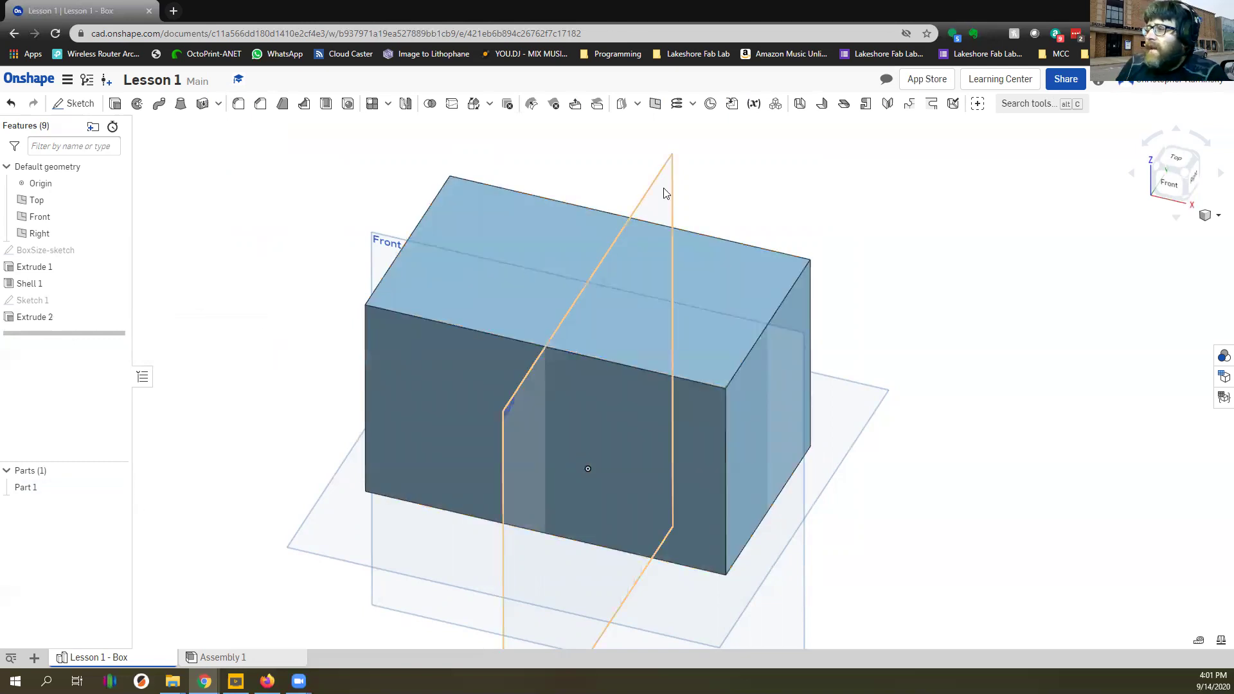
left_click(663, 187)
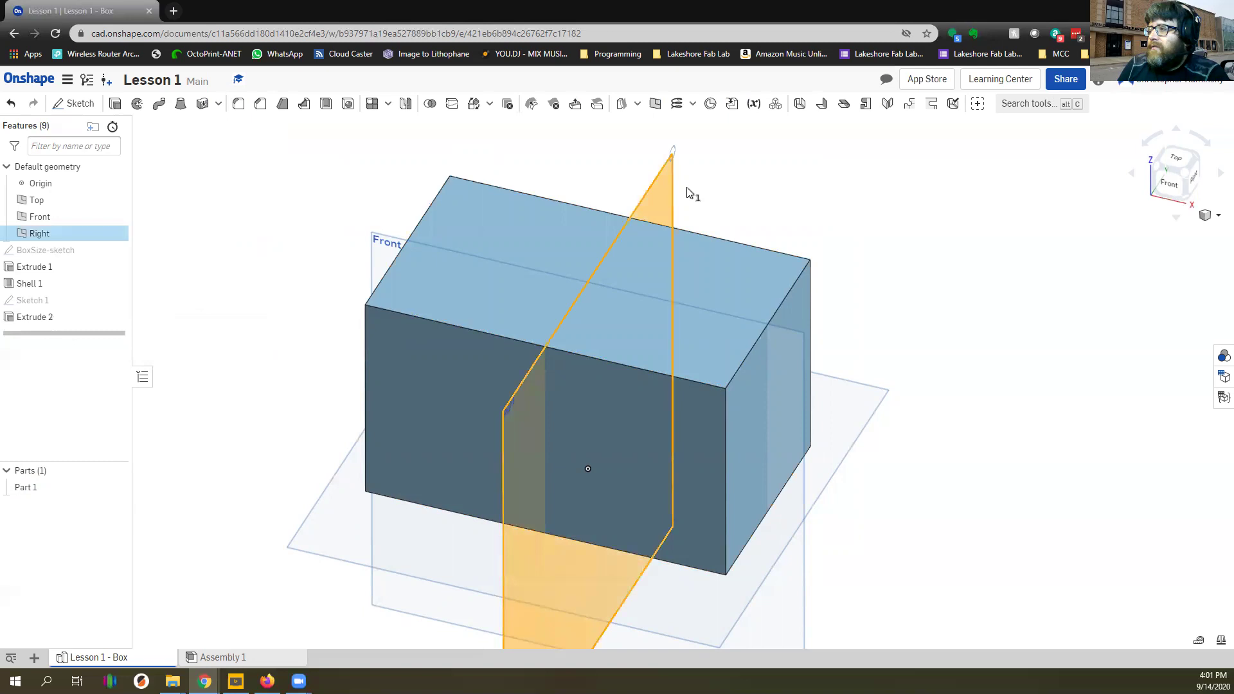
left_click(398, 239)
left_click(834, 159)
left_click(388, 247)
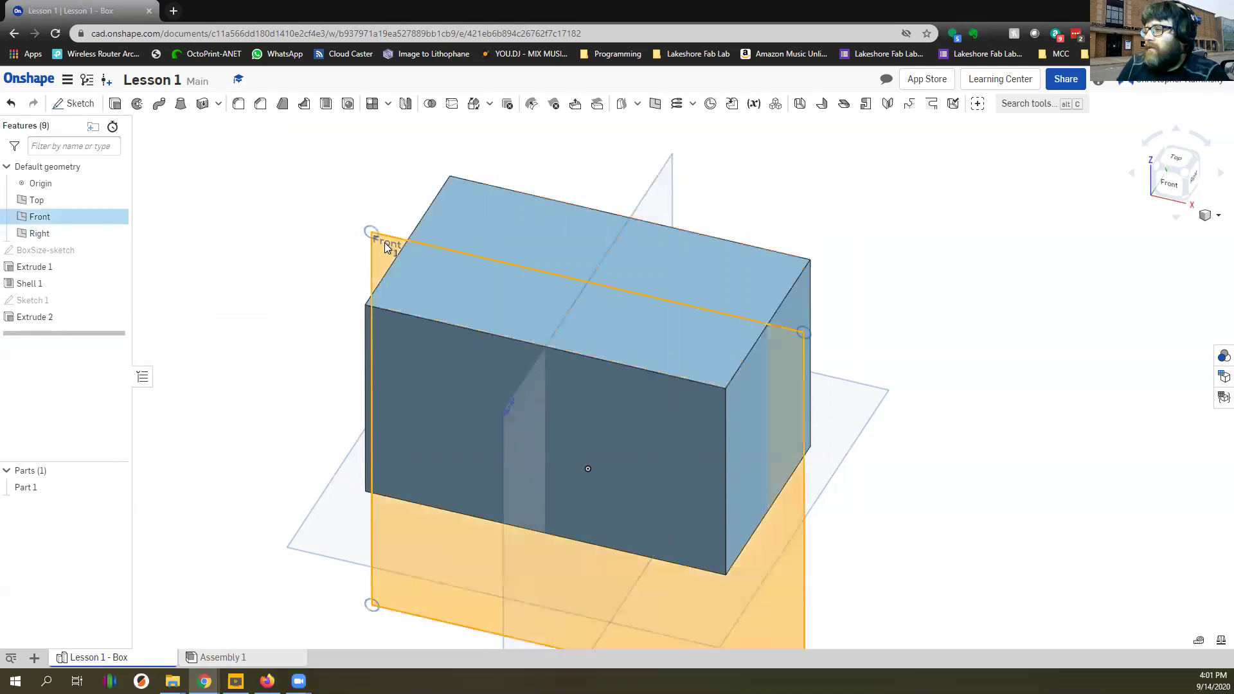
left_click(1215, 215)
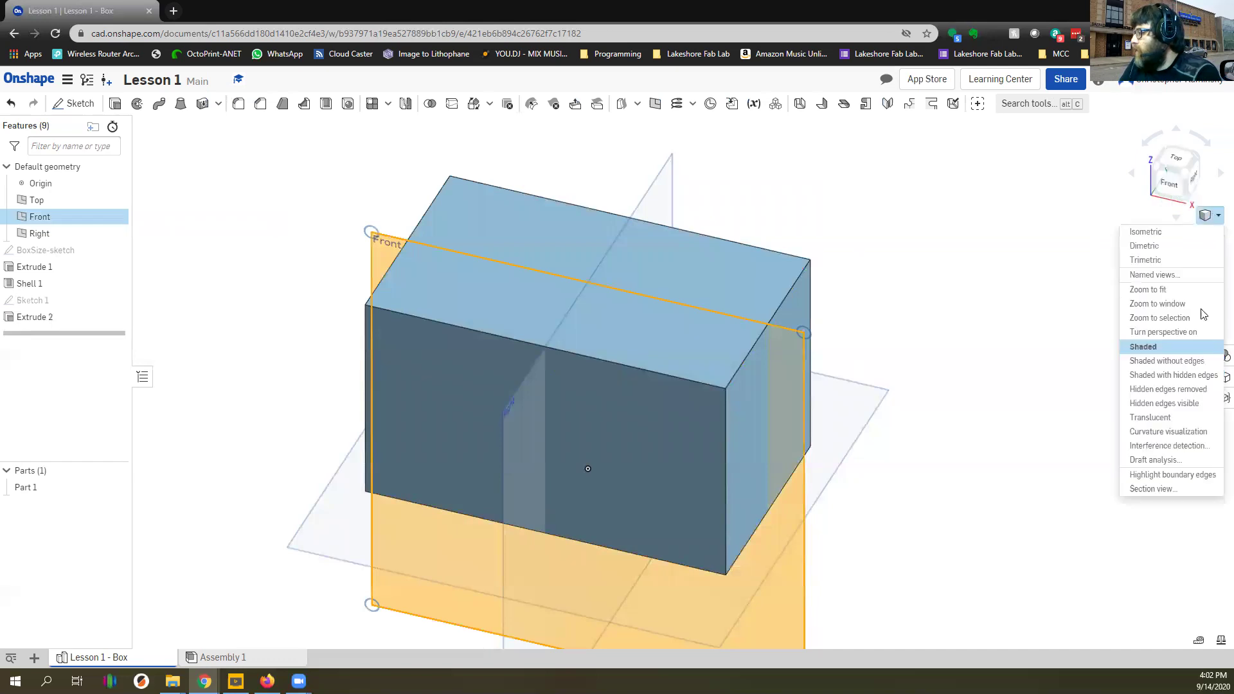
left_click(1174, 492)
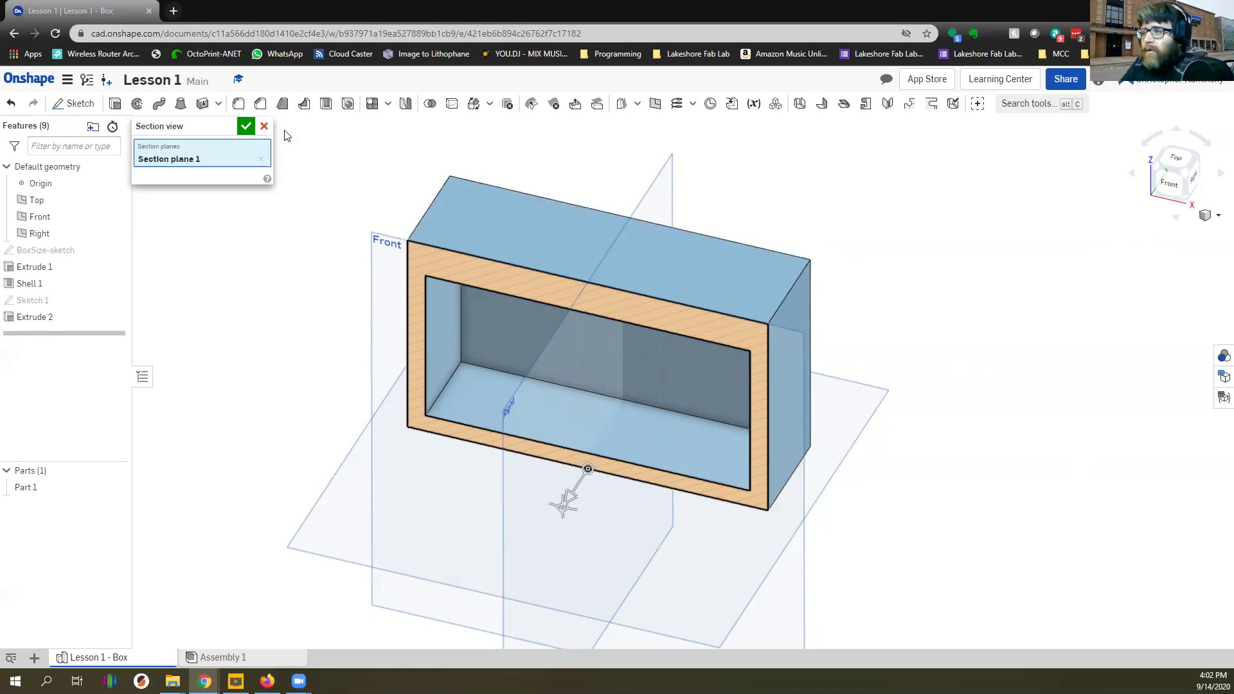
left_click(264, 127)
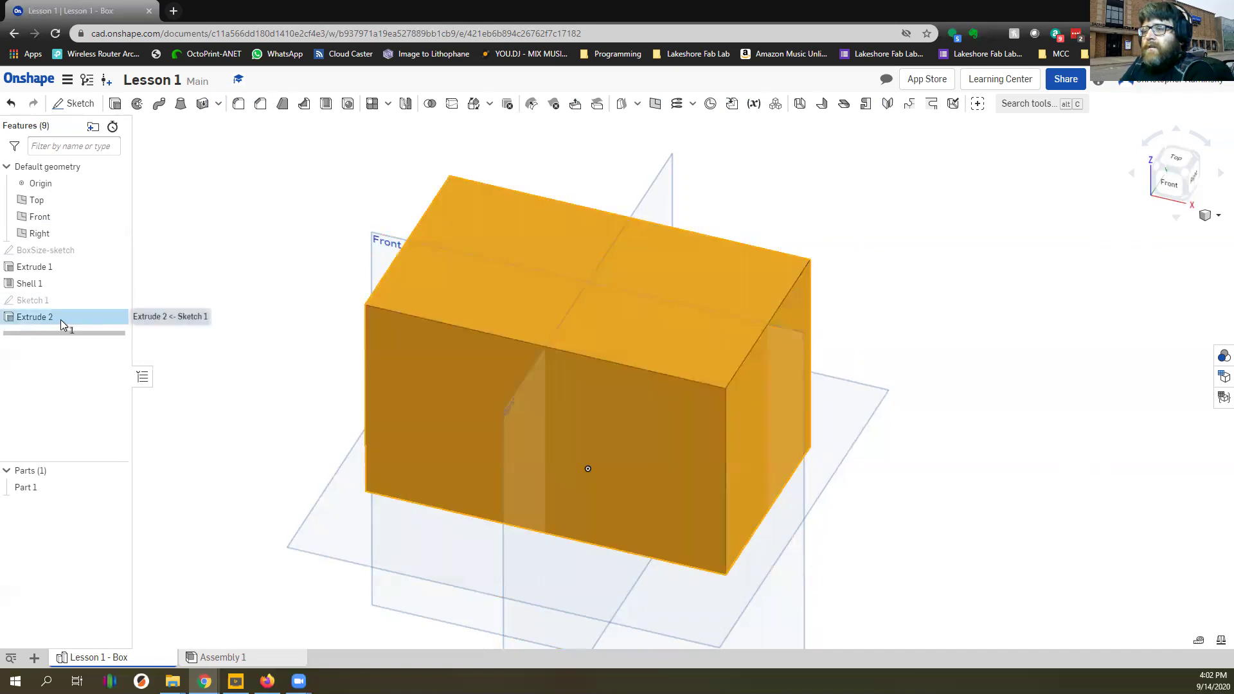
Edit Extrude 2 and switch it from Add to New, making the cap a separate Part 2
right_click(61, 320)
left_click(82, 343)
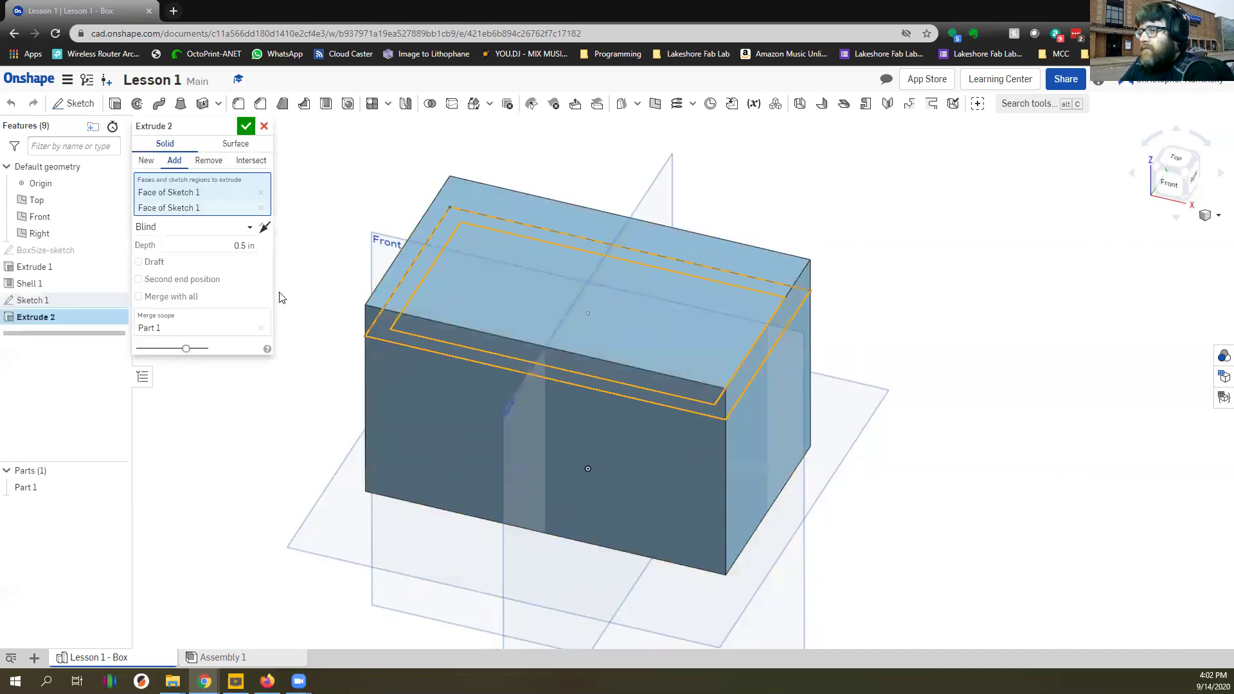
left_click(147, 162)
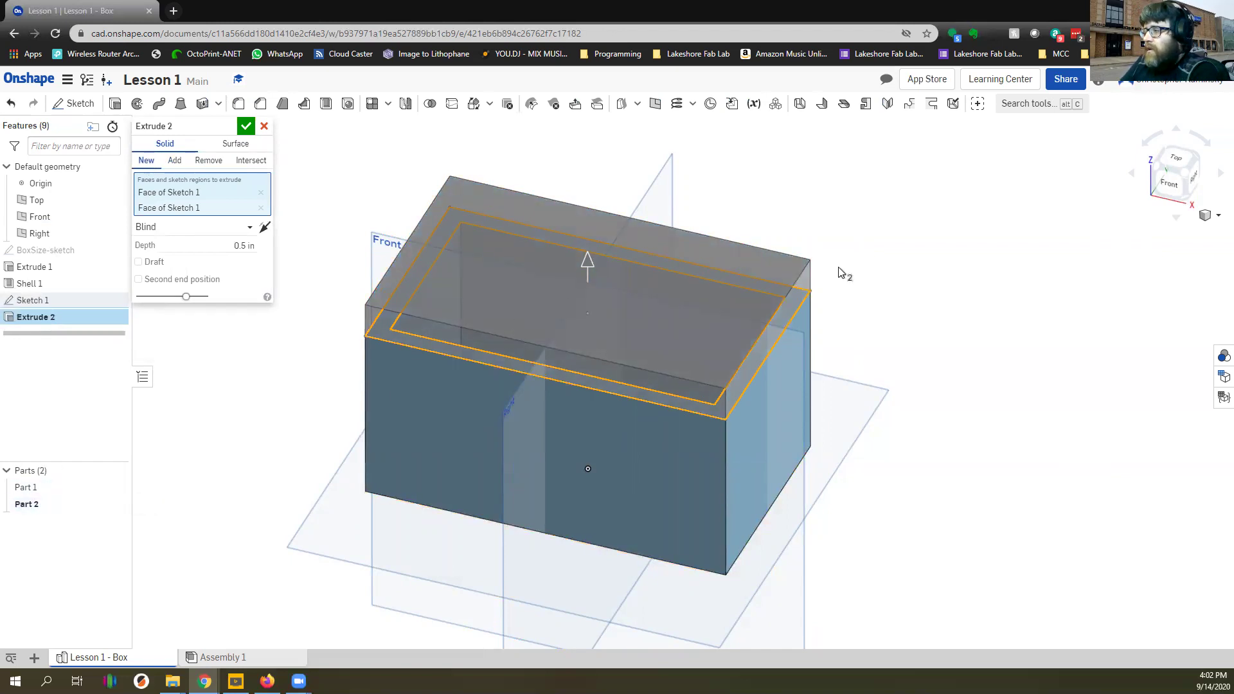
scroll(811, 289, "up", 5)
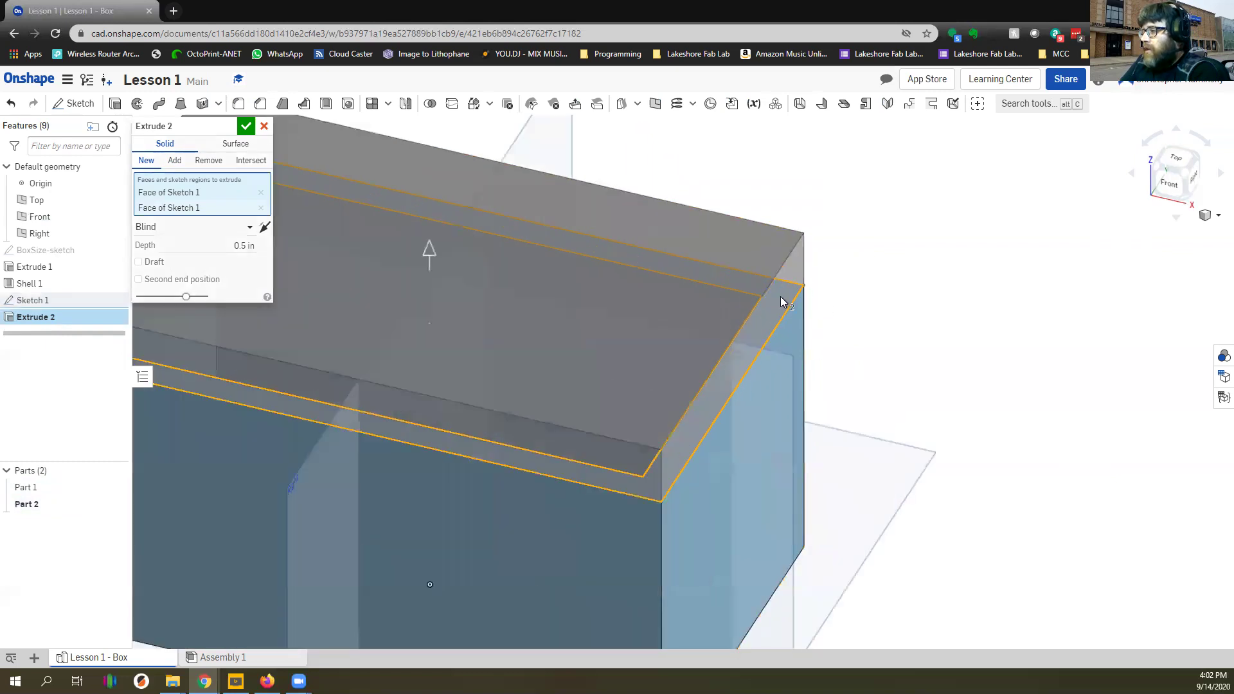
scroll(642, 321, "down", 5)
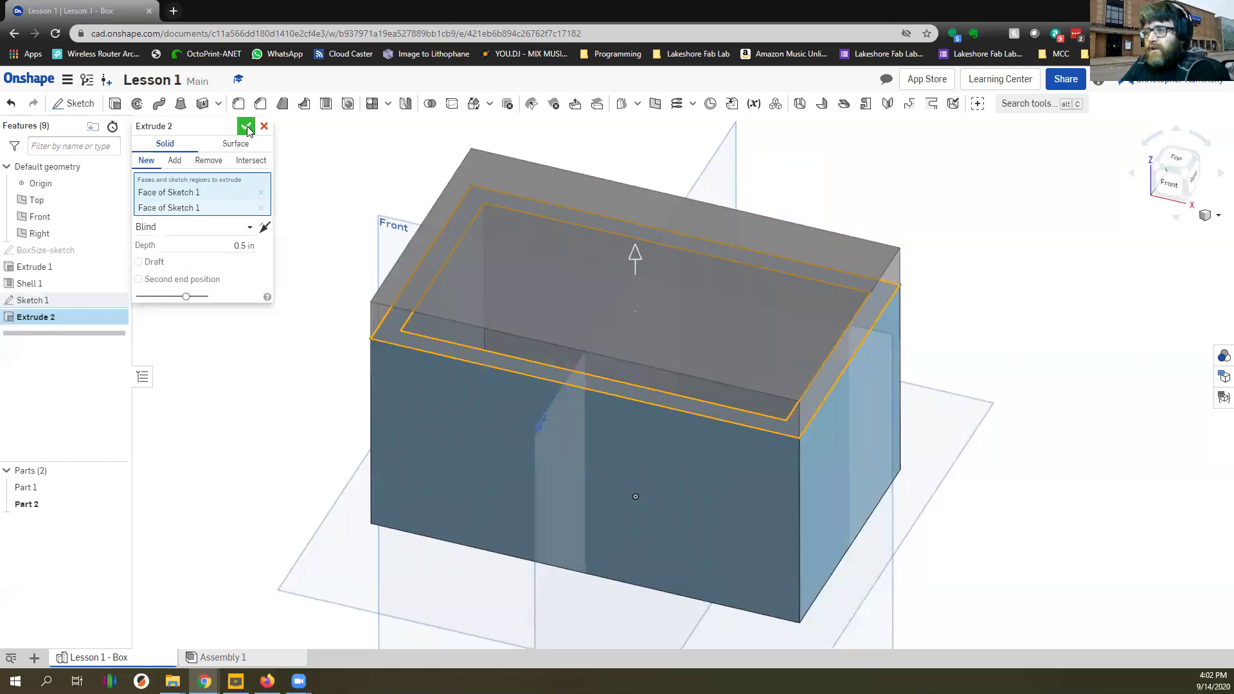
left_click(246, 127)
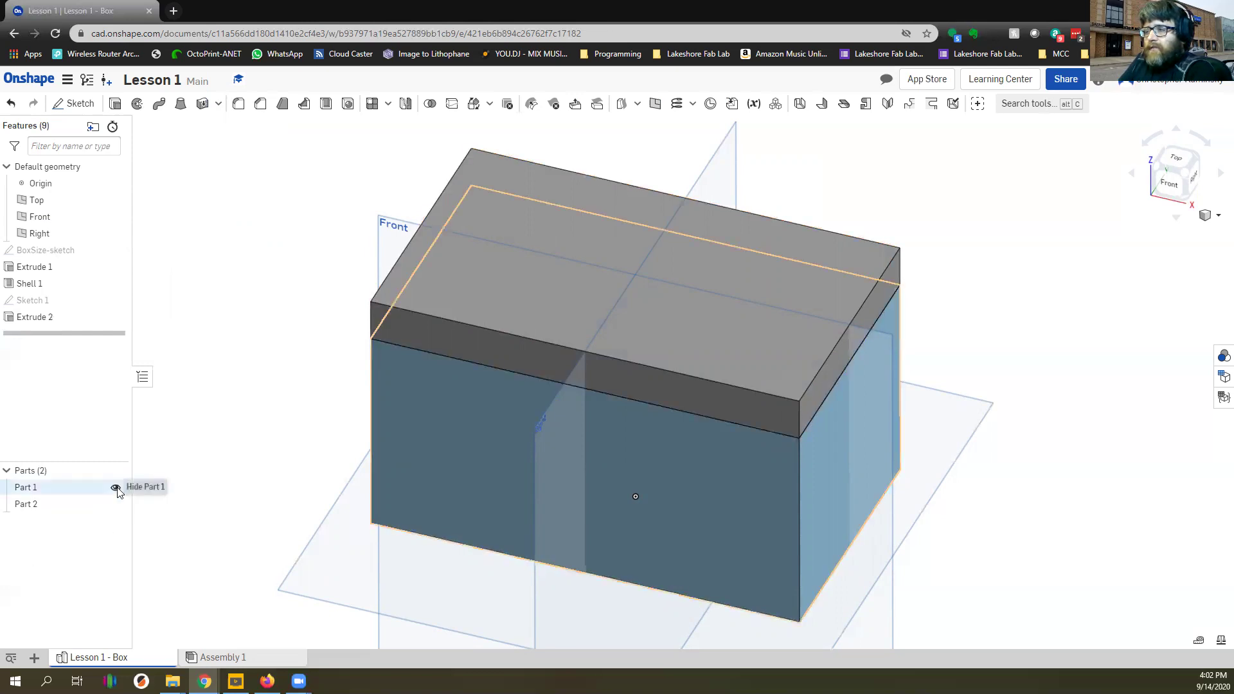
left_click(115, 489)
left_click(116, 488)
left_click(116, 505)
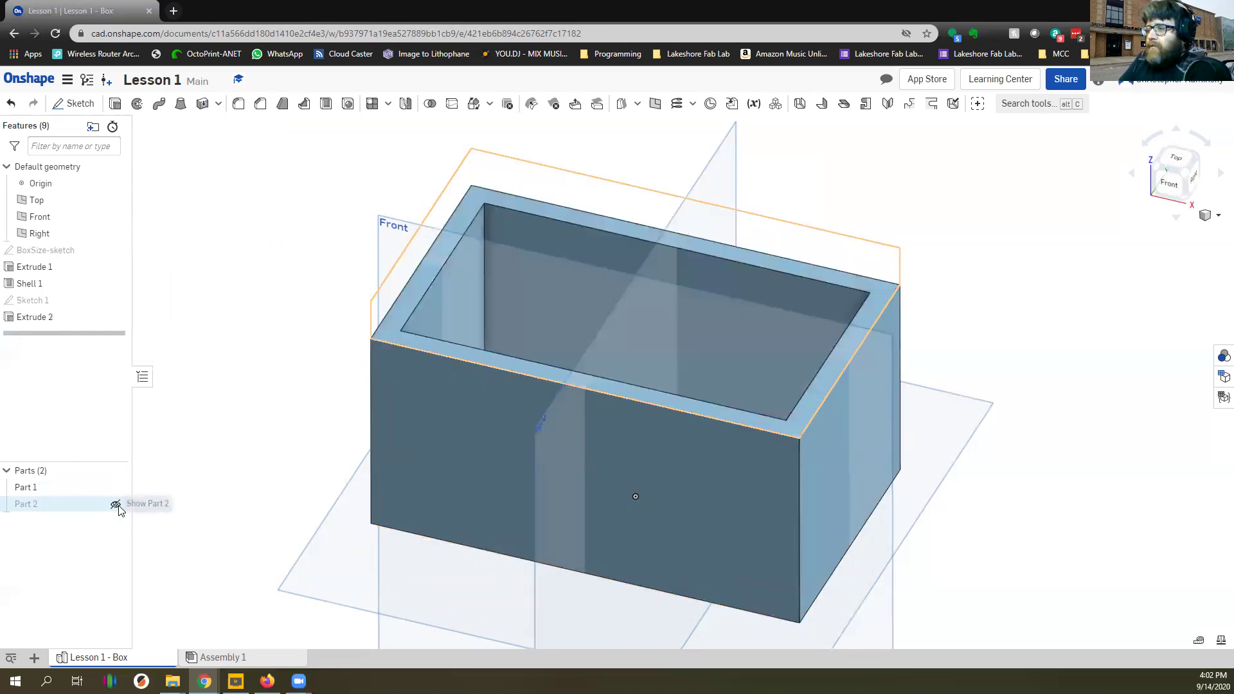
left_click(116, 505)
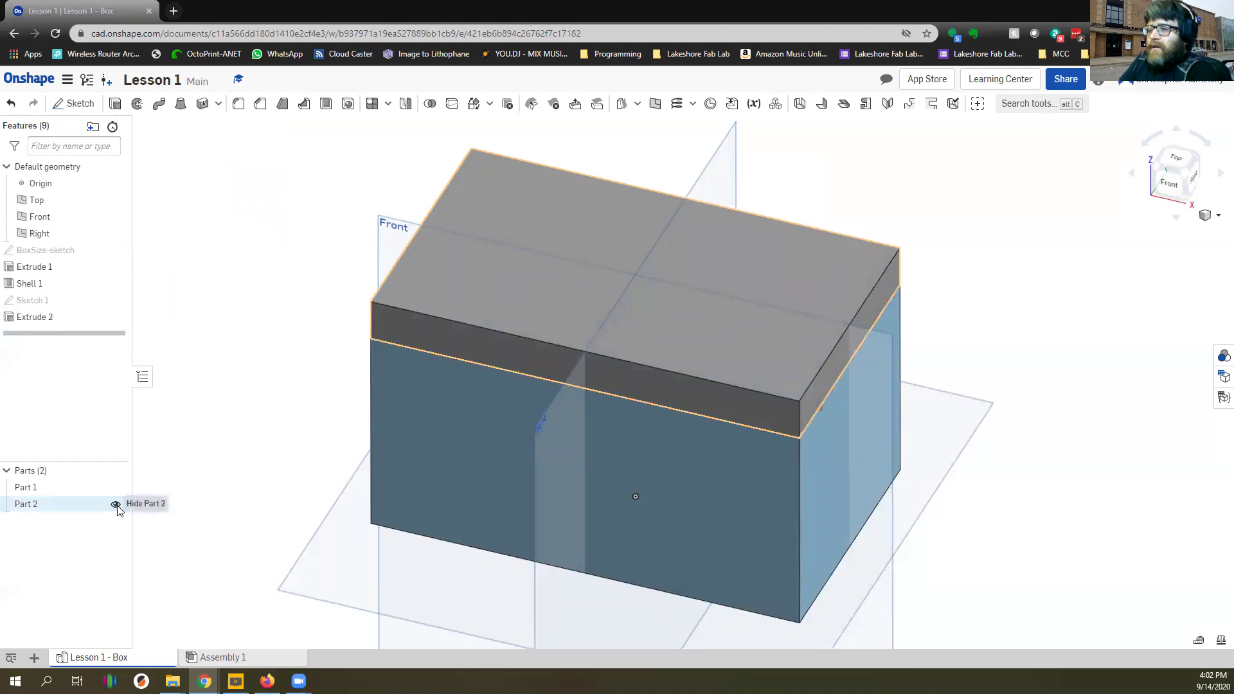
left_click(117, 506)
left_click(117, 505)
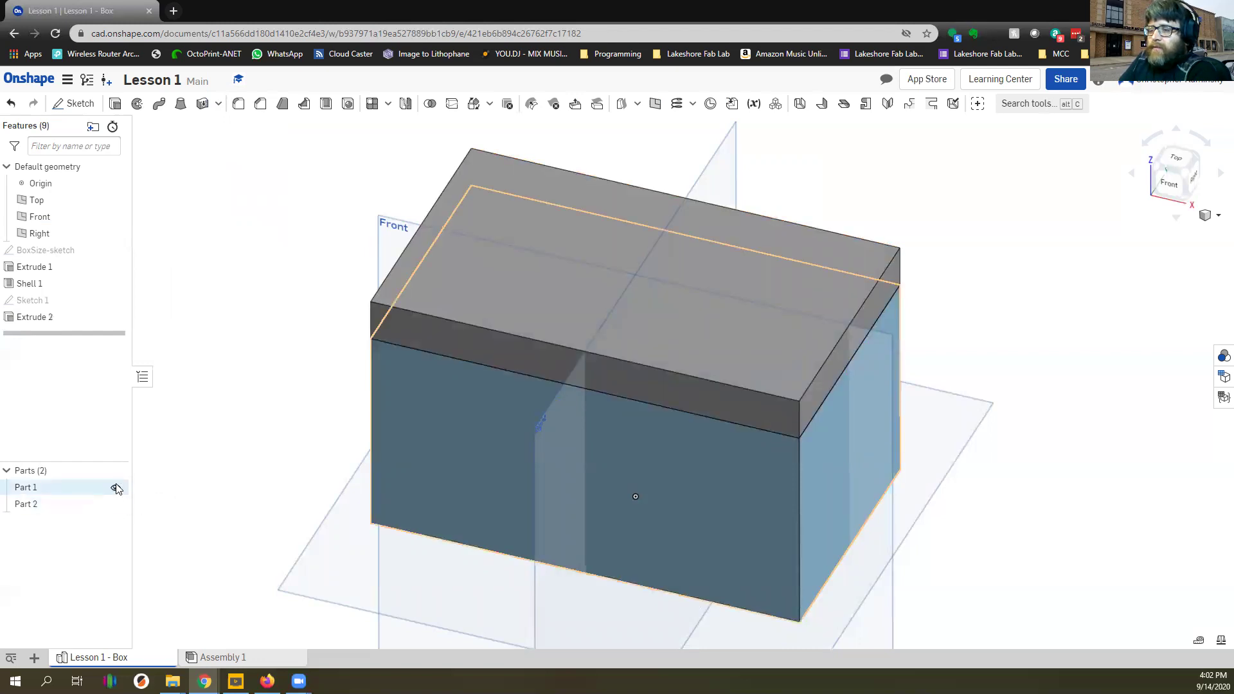
left_click(116, 489)
left_click(116, 489)
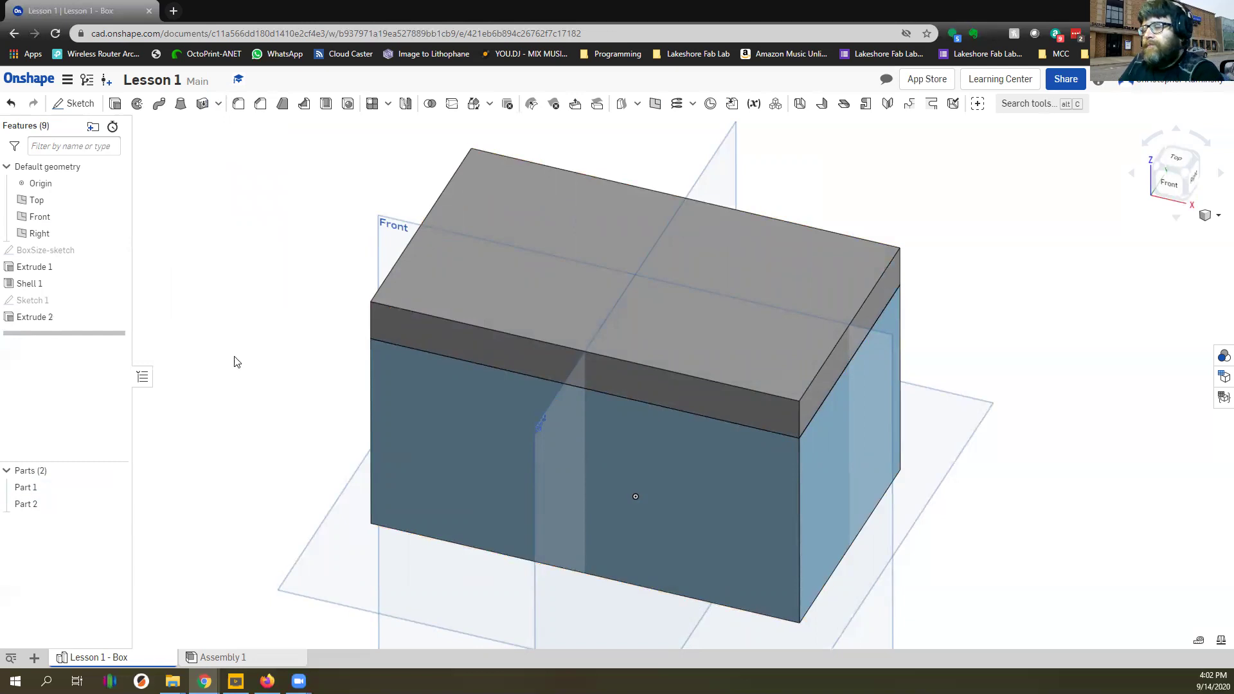
right_click(49, 247)
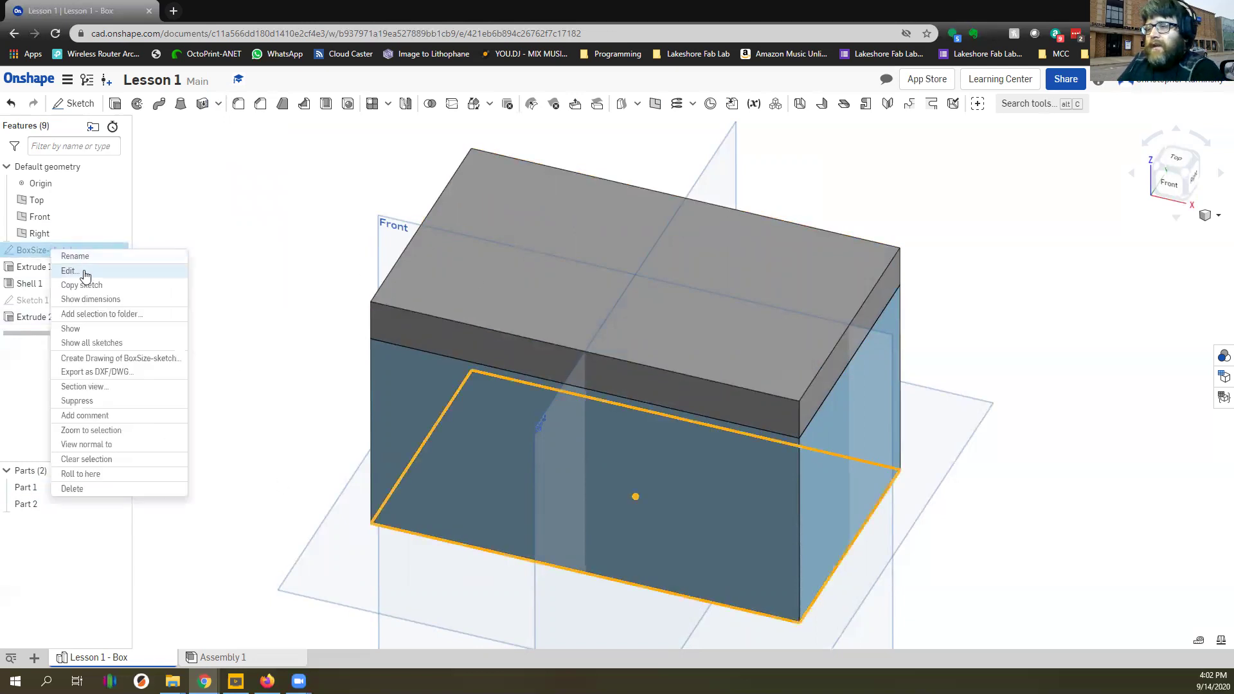
left_click(68, 271)
double_click(707, 381)
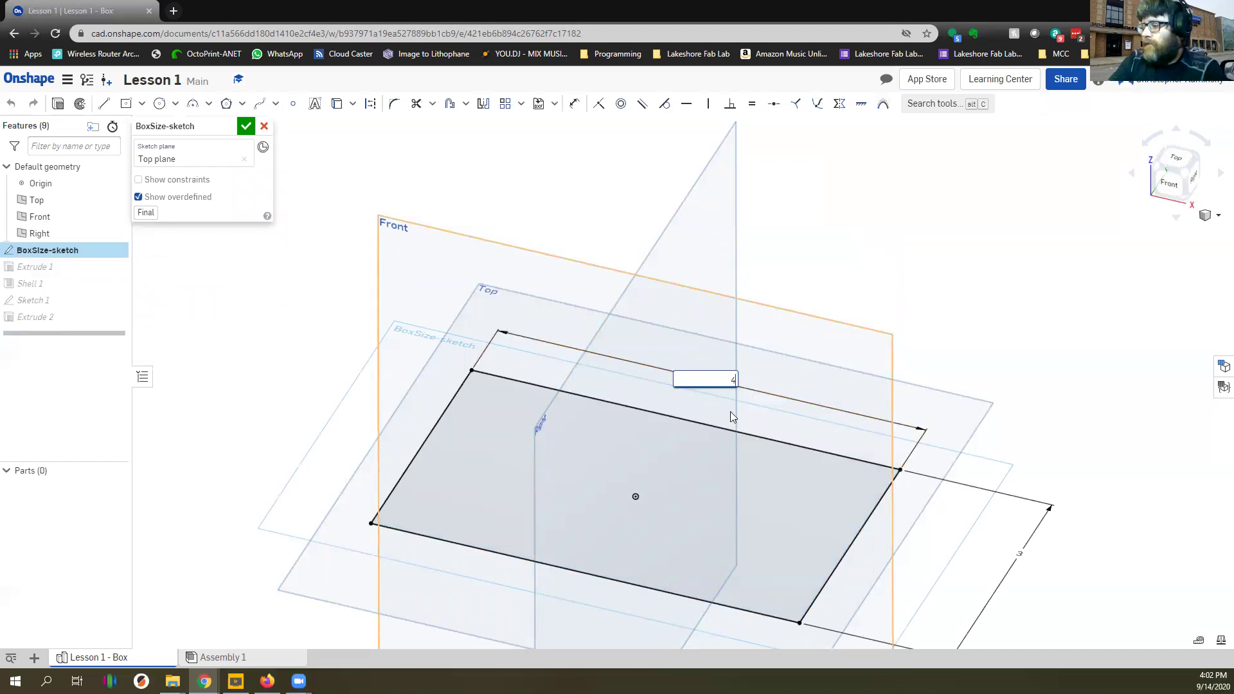
type("4.5")
key("Return")
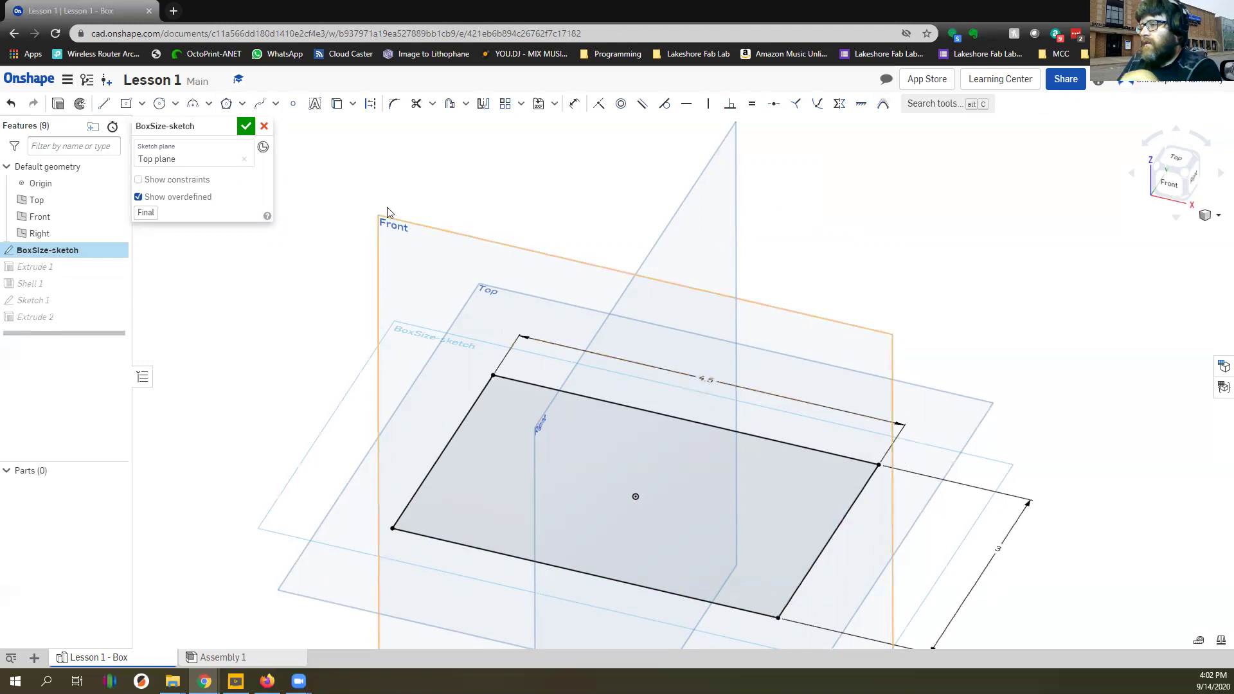
left_click(245, 126)
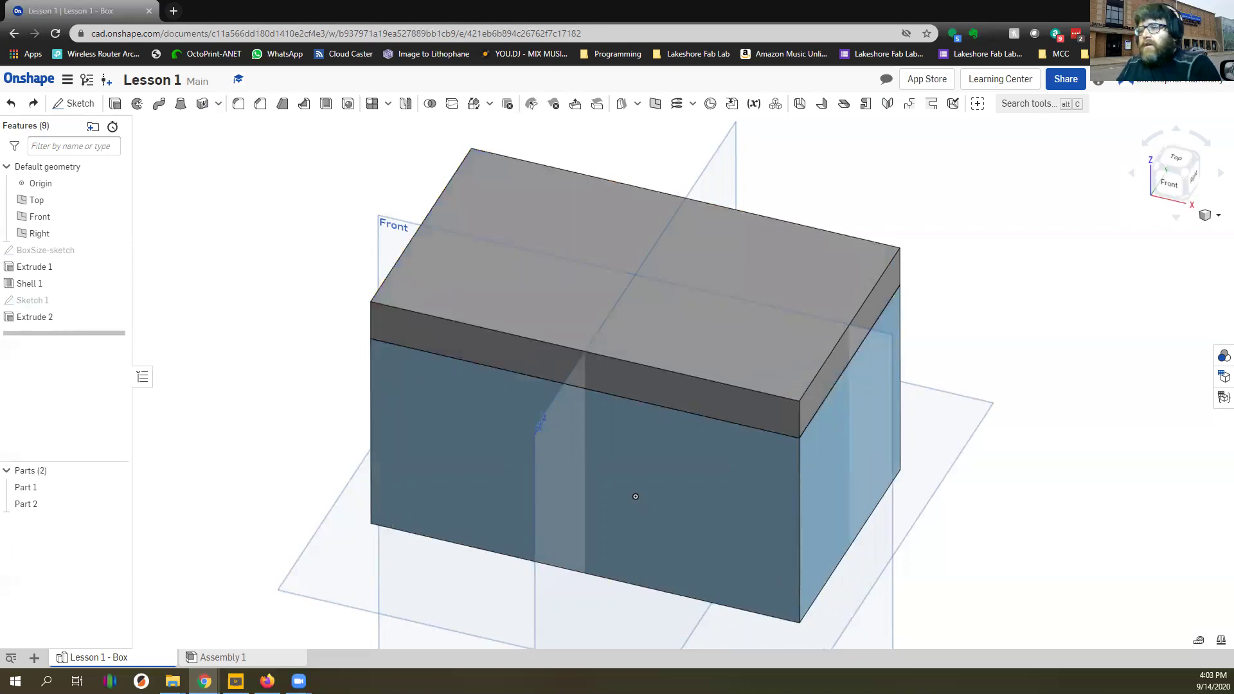
Reopen Sketch 1 and delete the rectangle's lines along with their dimensions
right_click(47, 305)
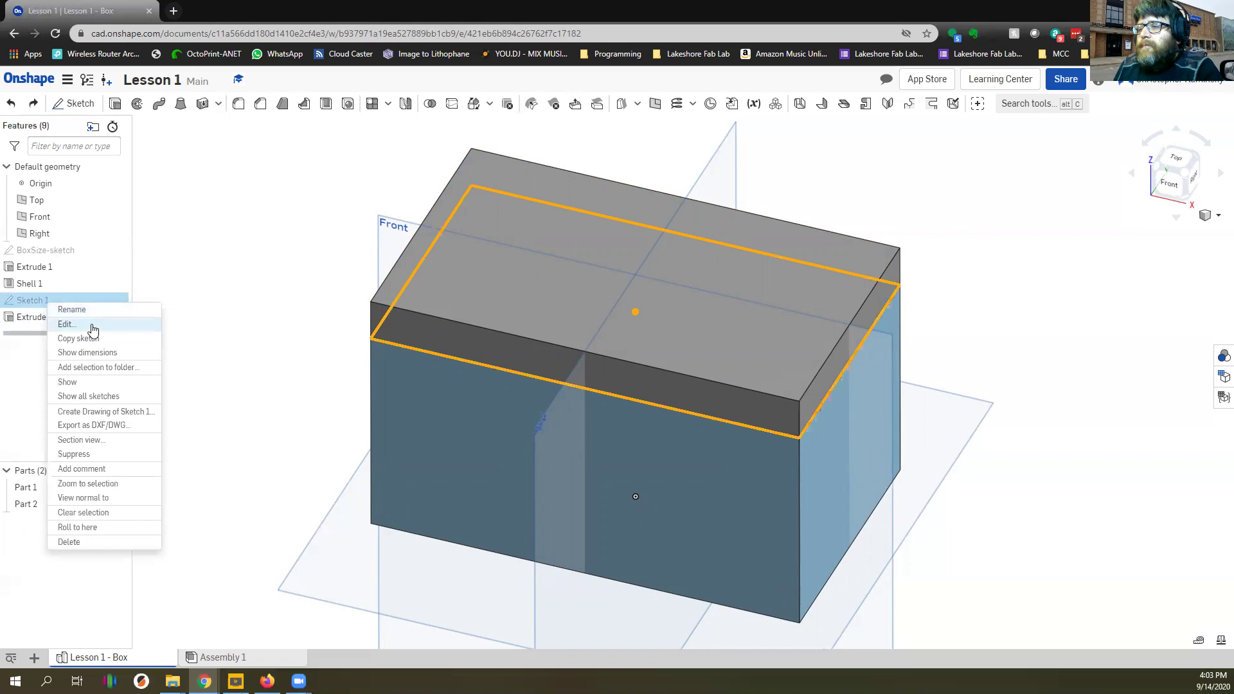
left_click(90, 328)
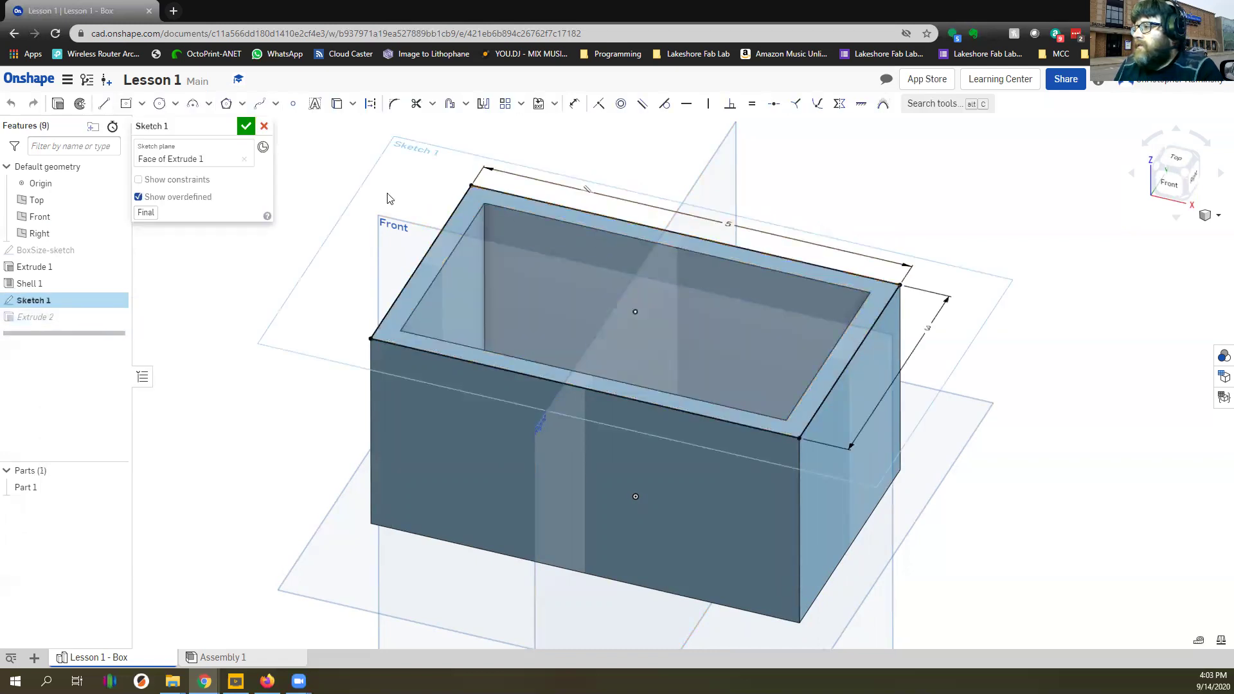
mouse_move(317, 133)
left_mouse_down()
mouse_move(889, 446)
mouse_move(1036, 508)
mouse_move(1015, 488)
left_mouse_up()
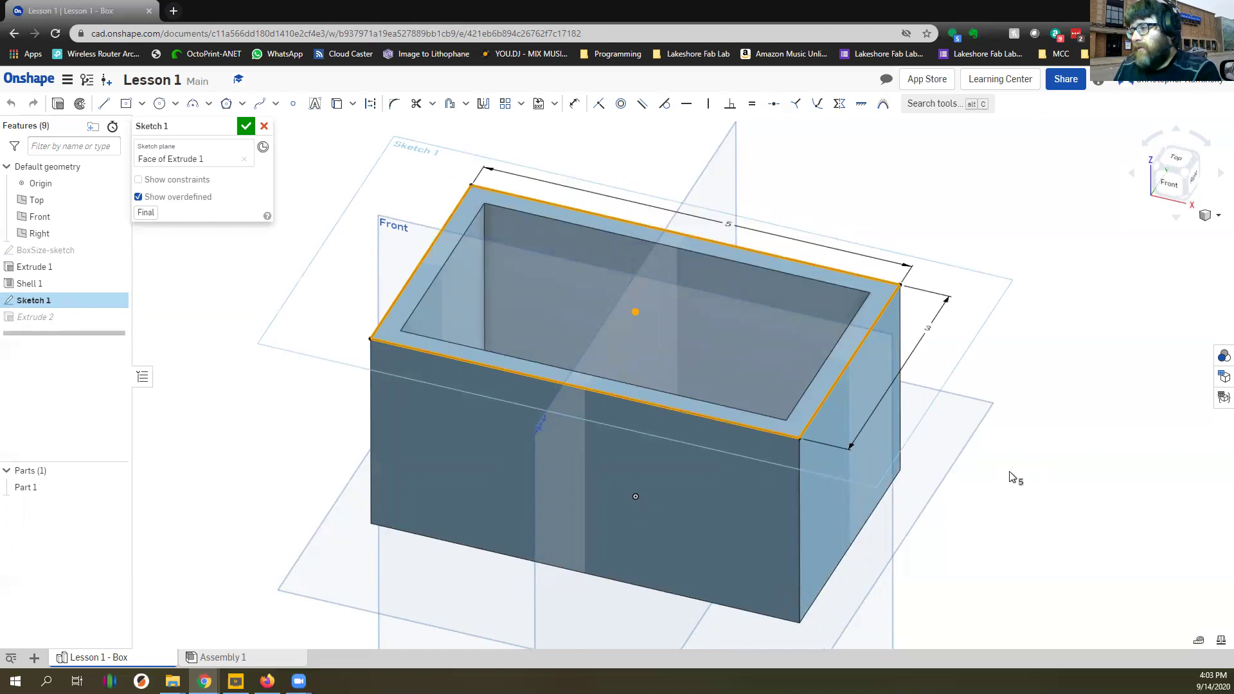
left_click(941, 197)
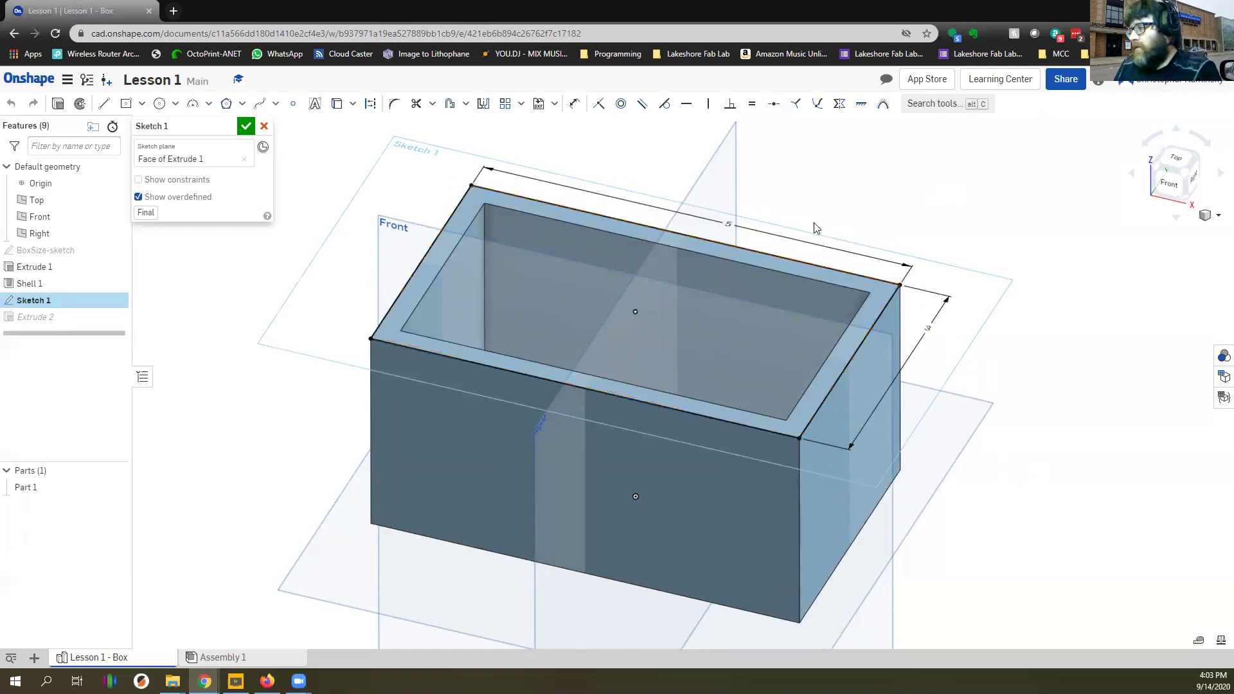
left_click(768, 254)
key("Delete")
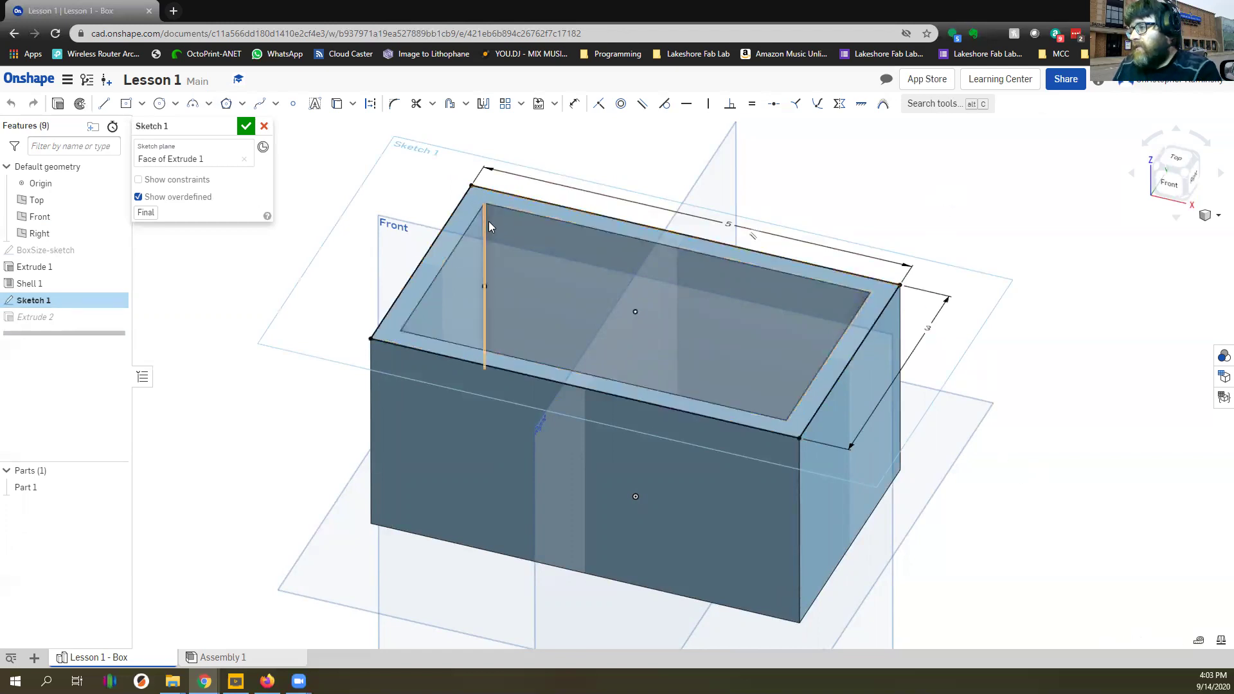
left_click(891, 299)
key("Delete")
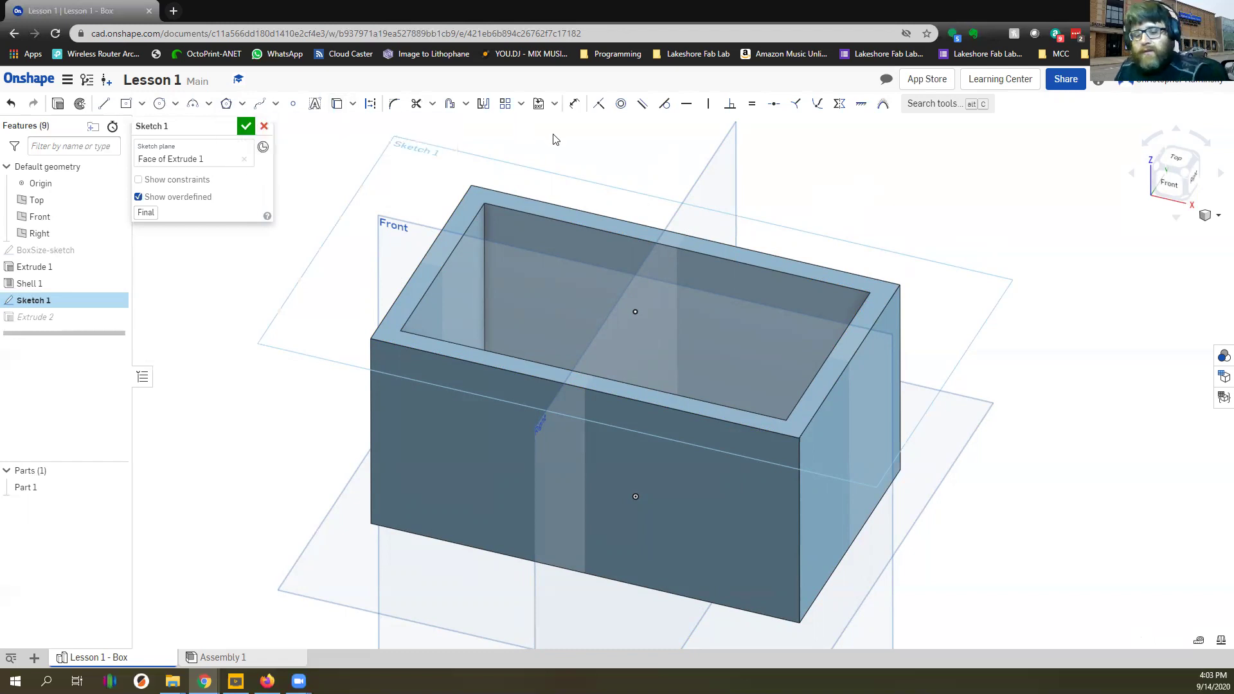
Project the box rim's outer and inner edges into Sketch 1 with the Use tool
key("u")
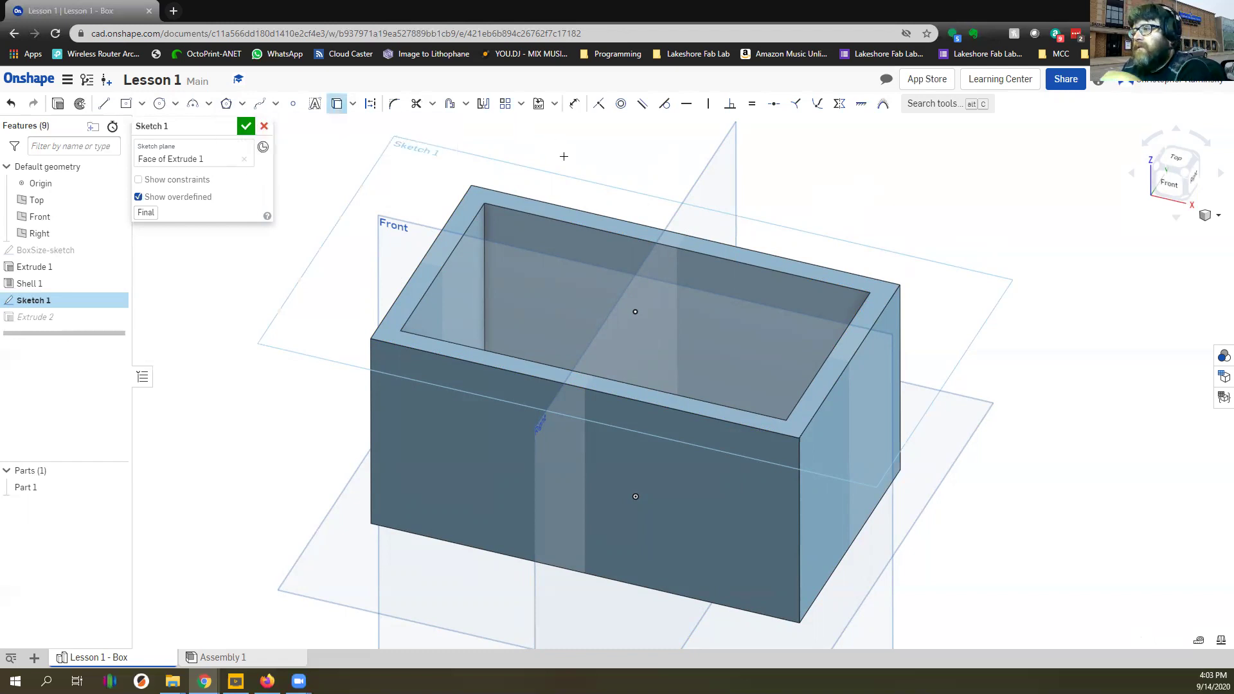
scroll(546, 188, "up", 2)
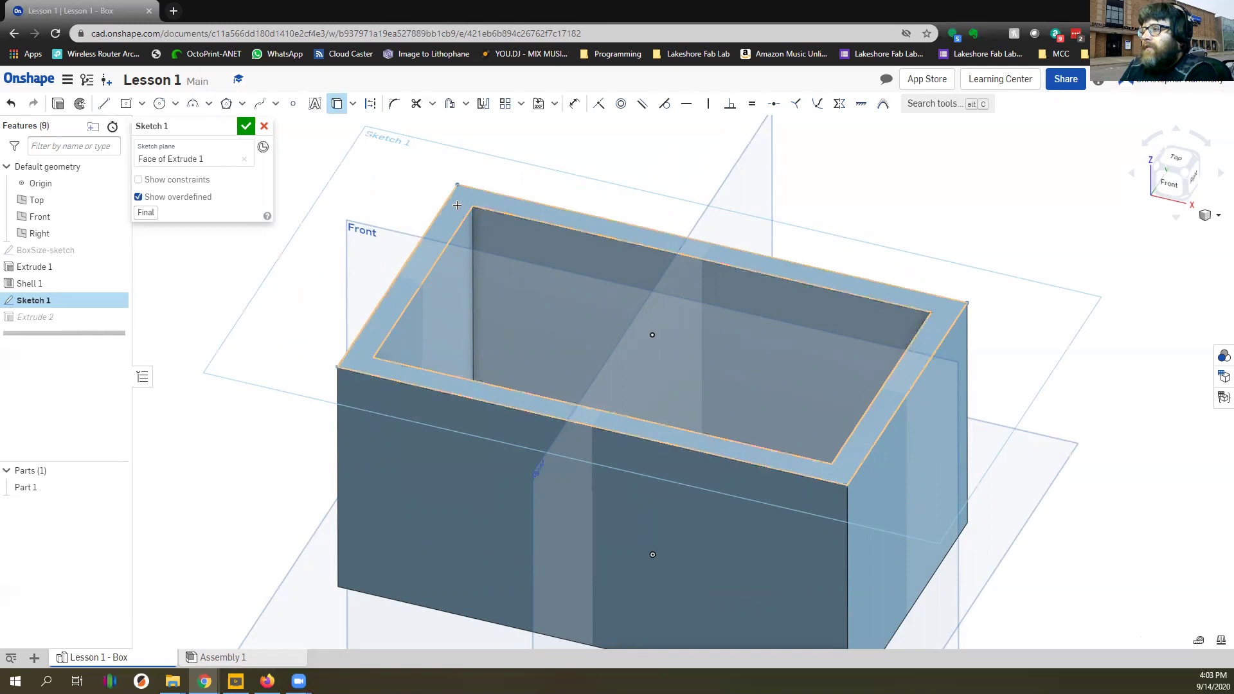
left_click(457, 204)
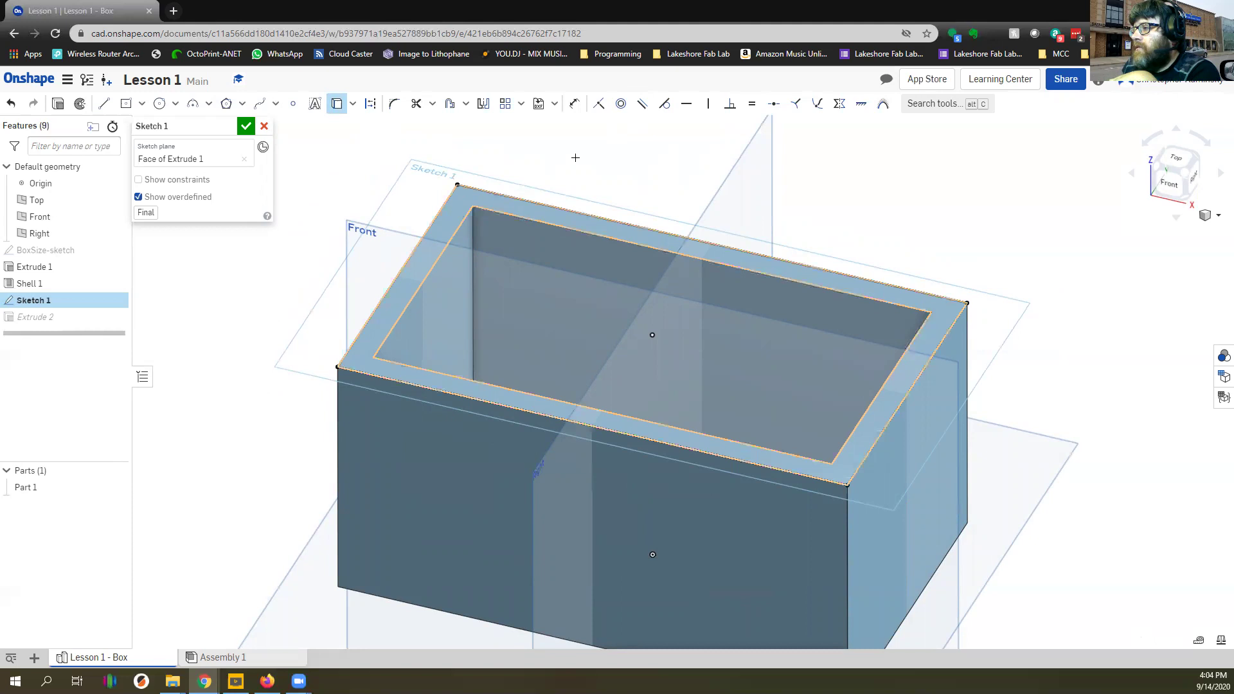
left_click(448, 220)
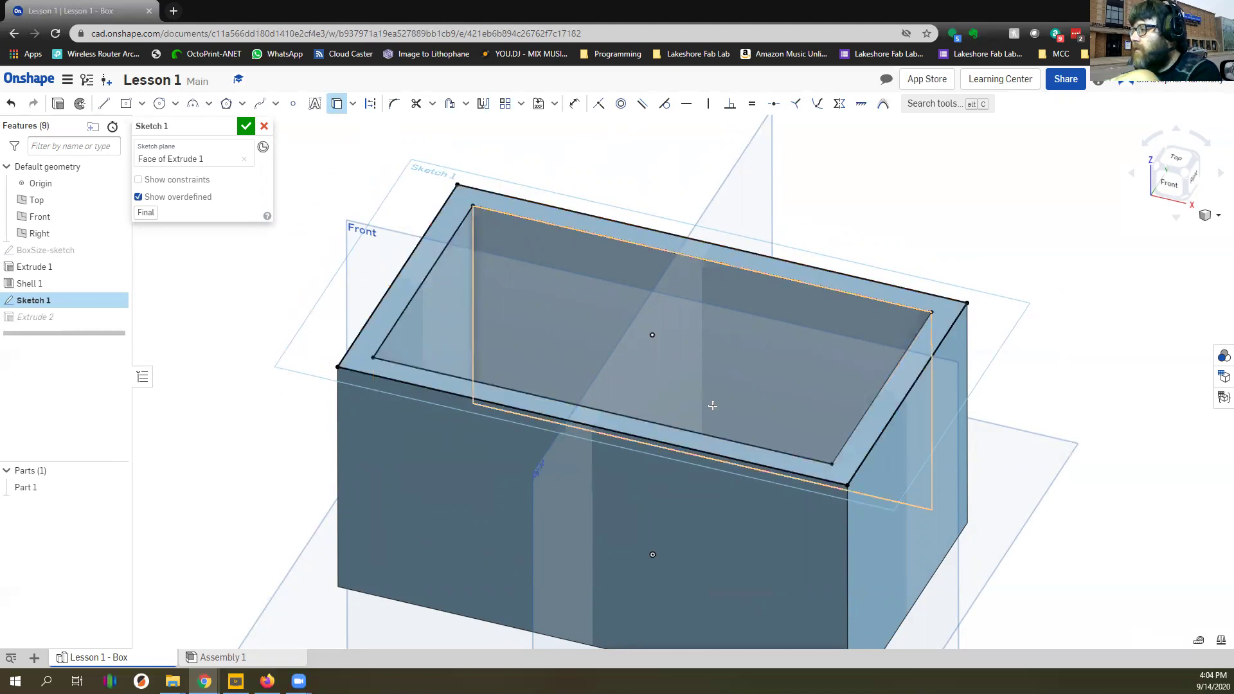
left_click(880, 377)
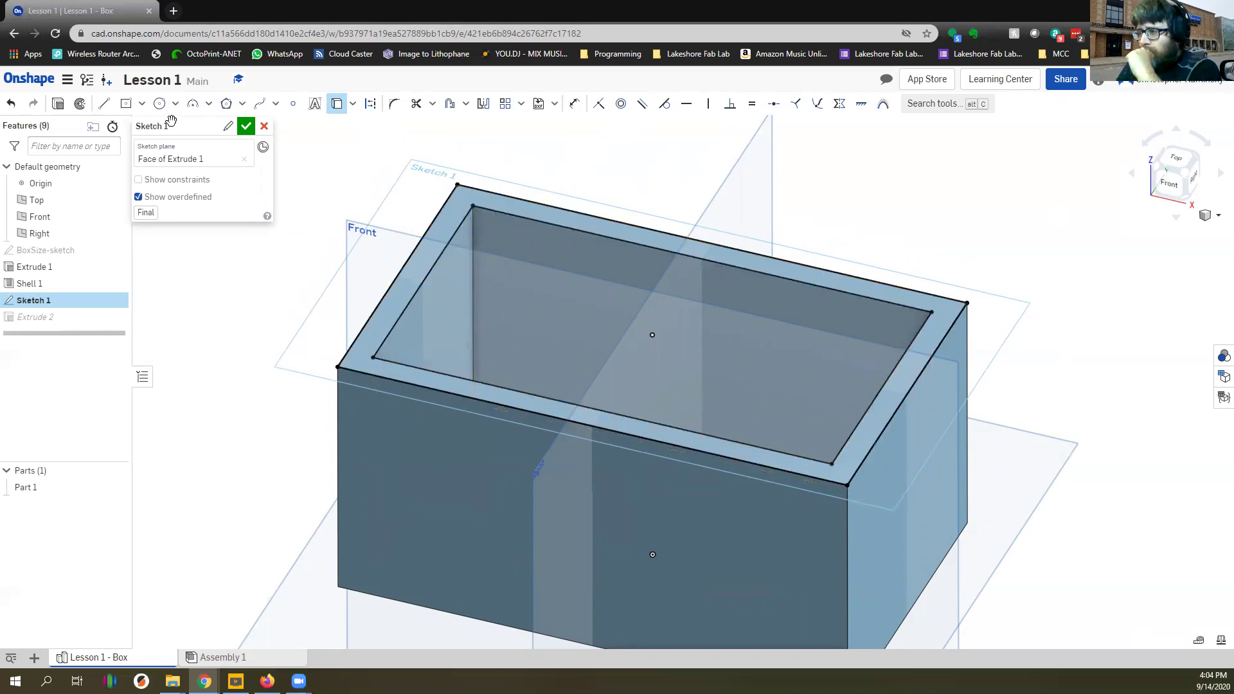
key("Escape")
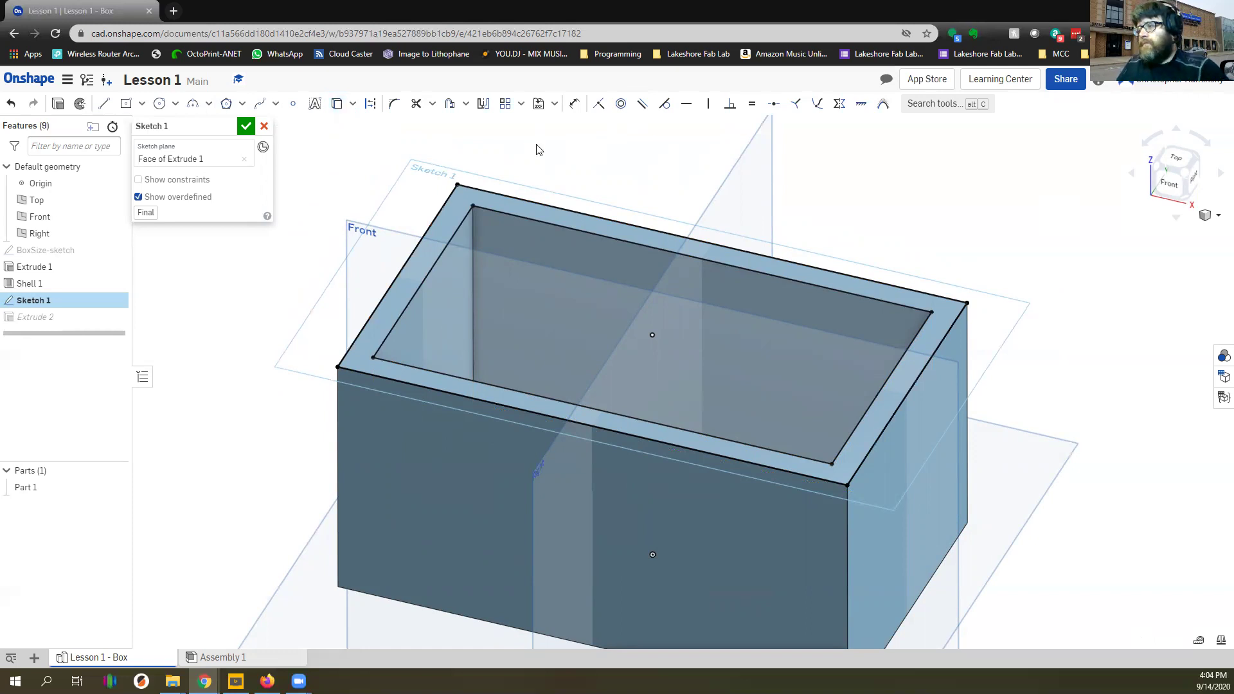
Close Sketch 1, reopen the failed Extrude 2, and remove its old sketch faces
left_click(244, 127)
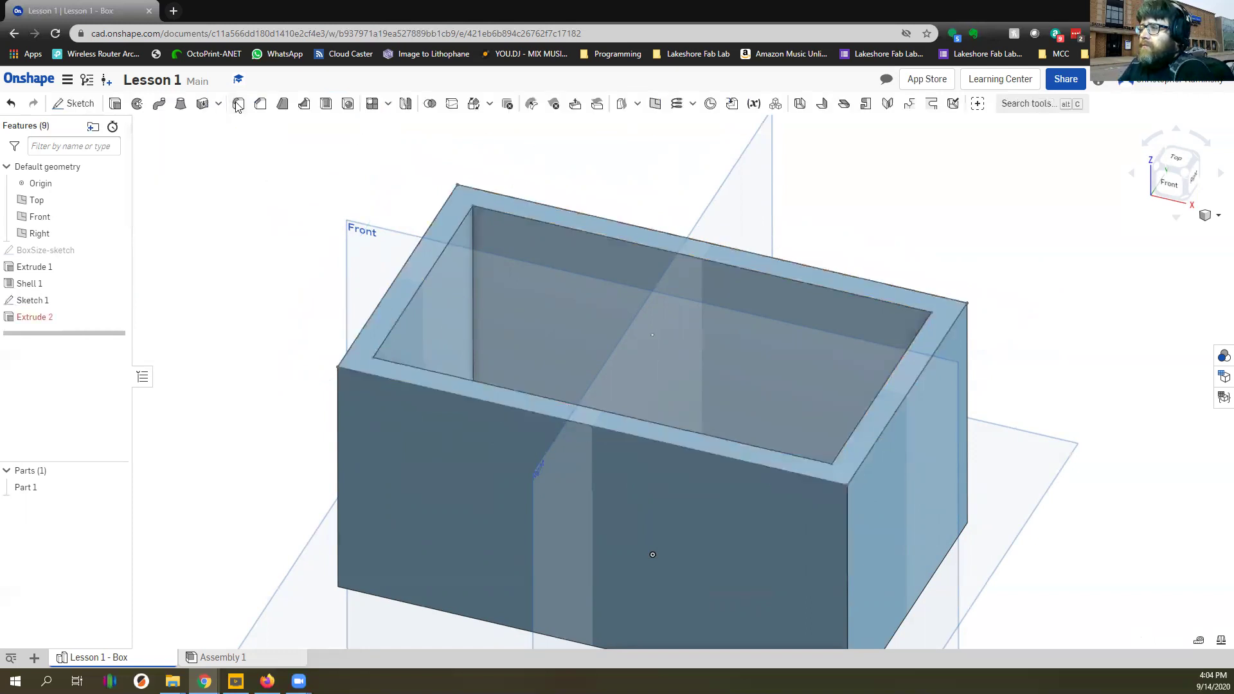
left_click(58, 319)
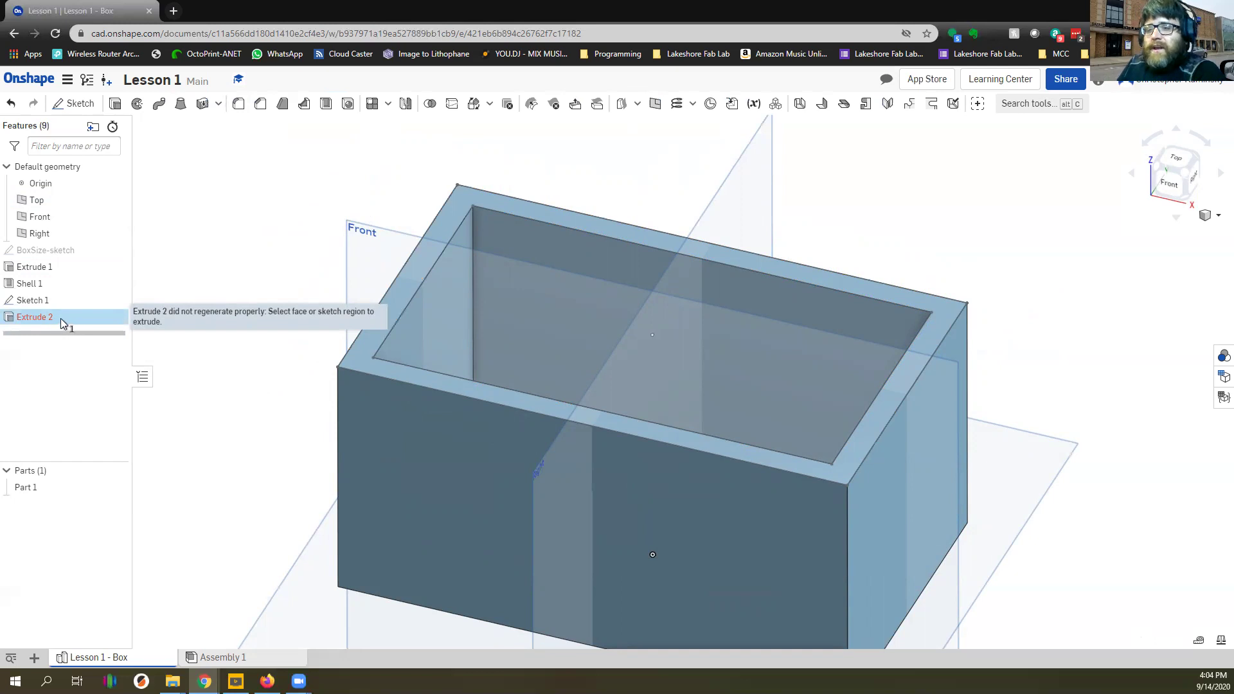
right_click(61, 318)
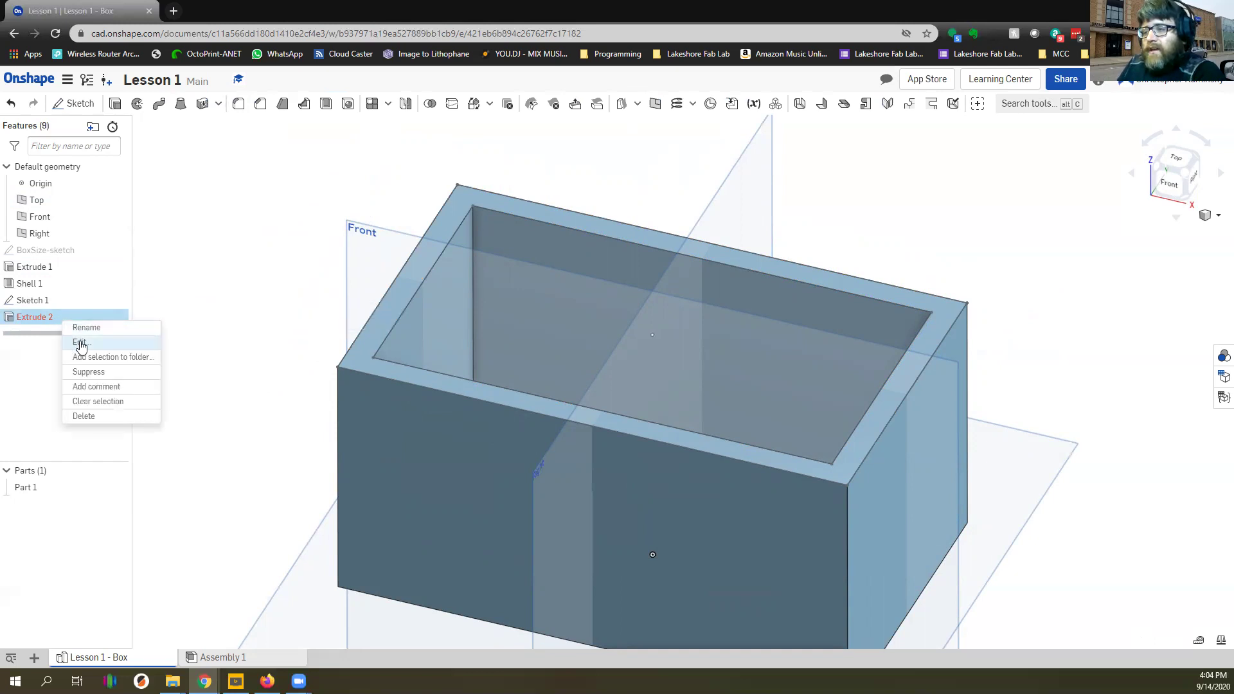
left_click(80, 344)
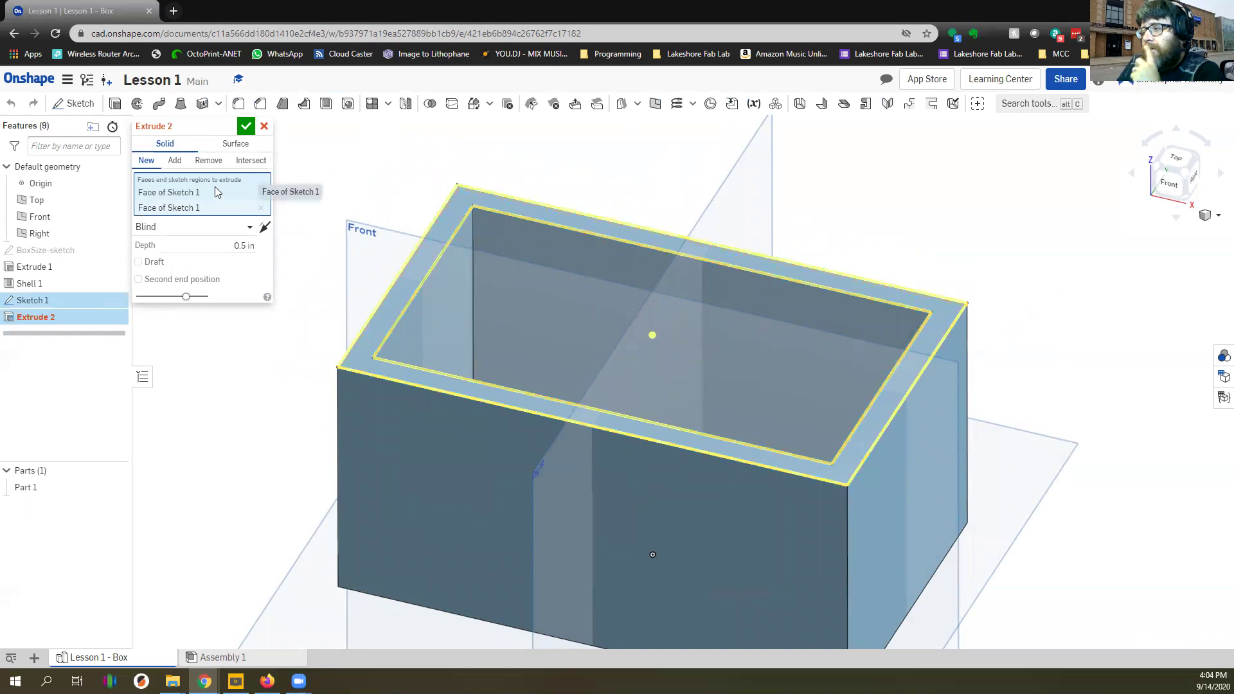
left_click(260, 192)
left_click(261, 192)
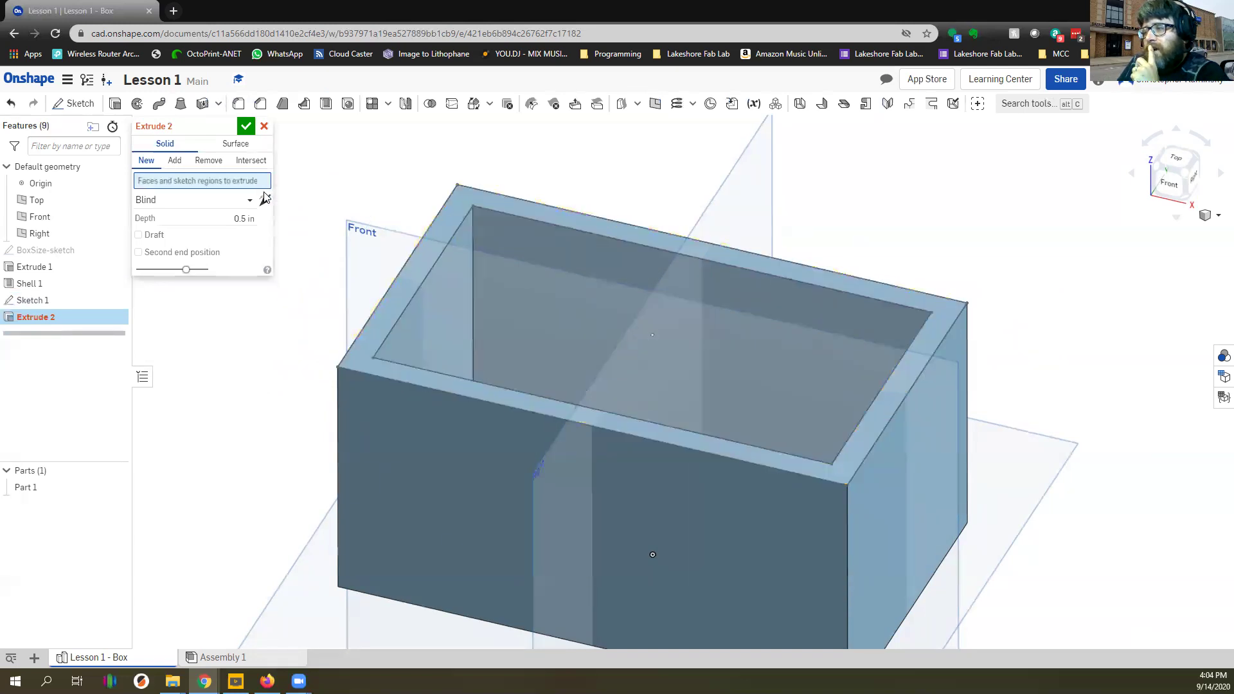
Select both the rim and inner regions of Sketch 1 and confirm the 0.5 in lid extrusion
left_click(460, 208)
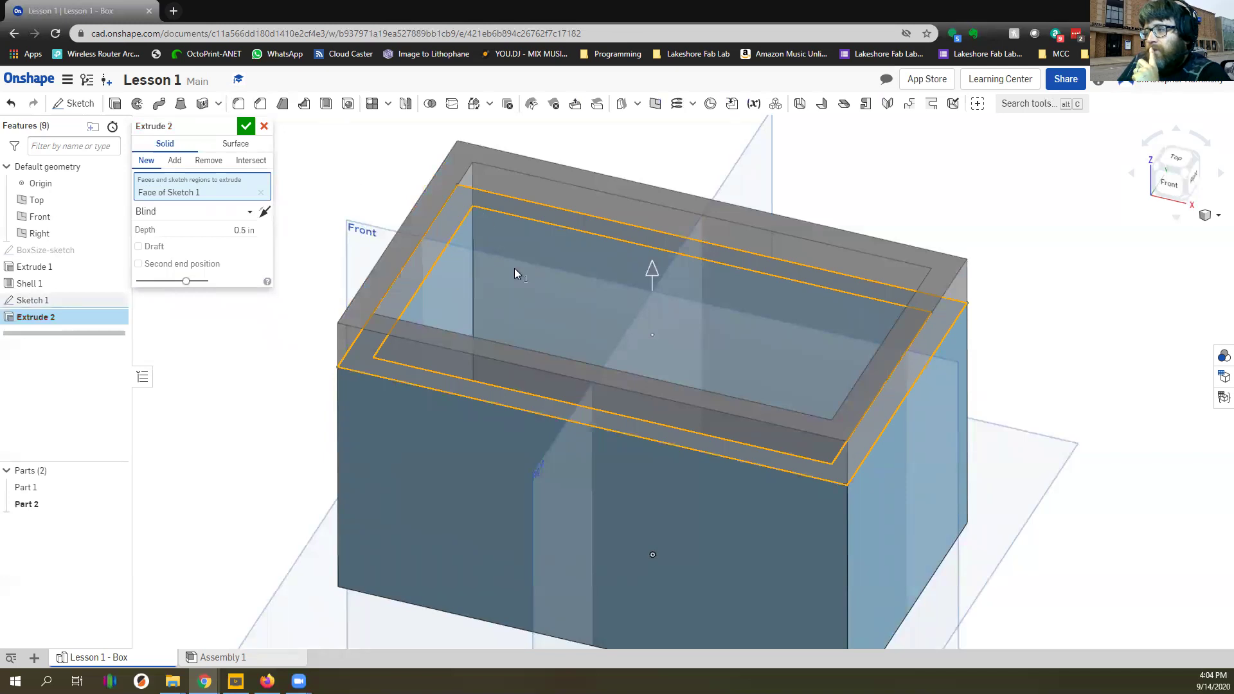
left_click(515, 273)
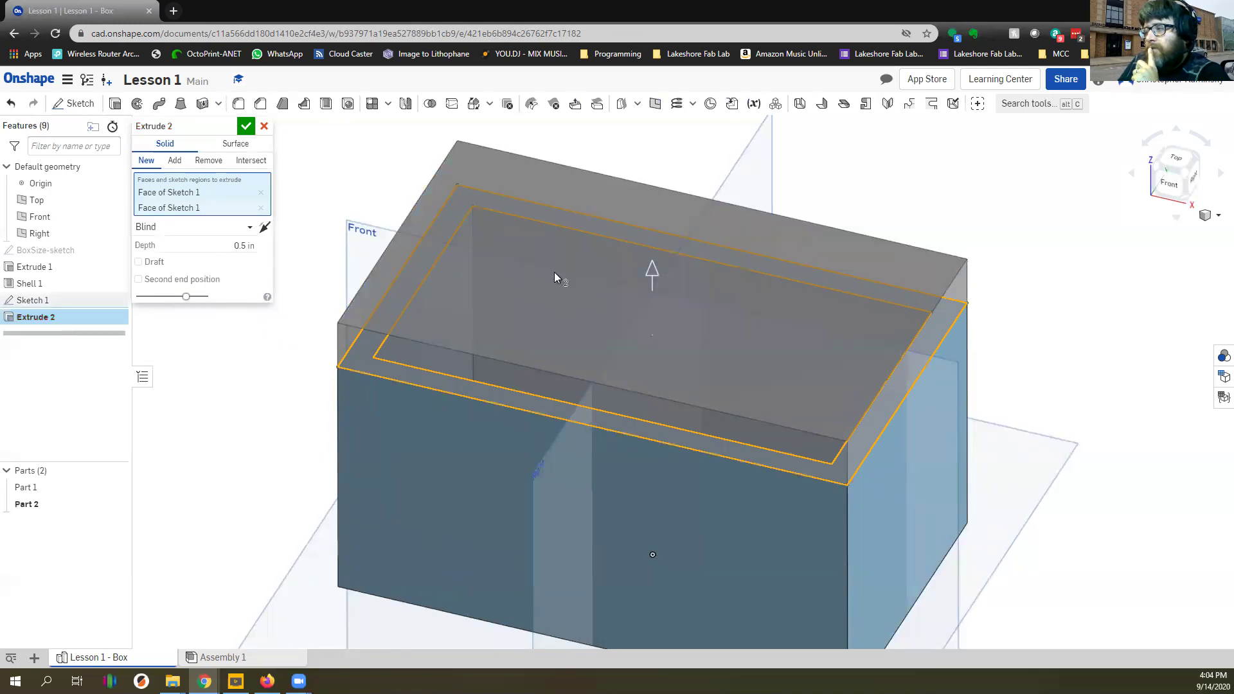
left_click(489, 243)
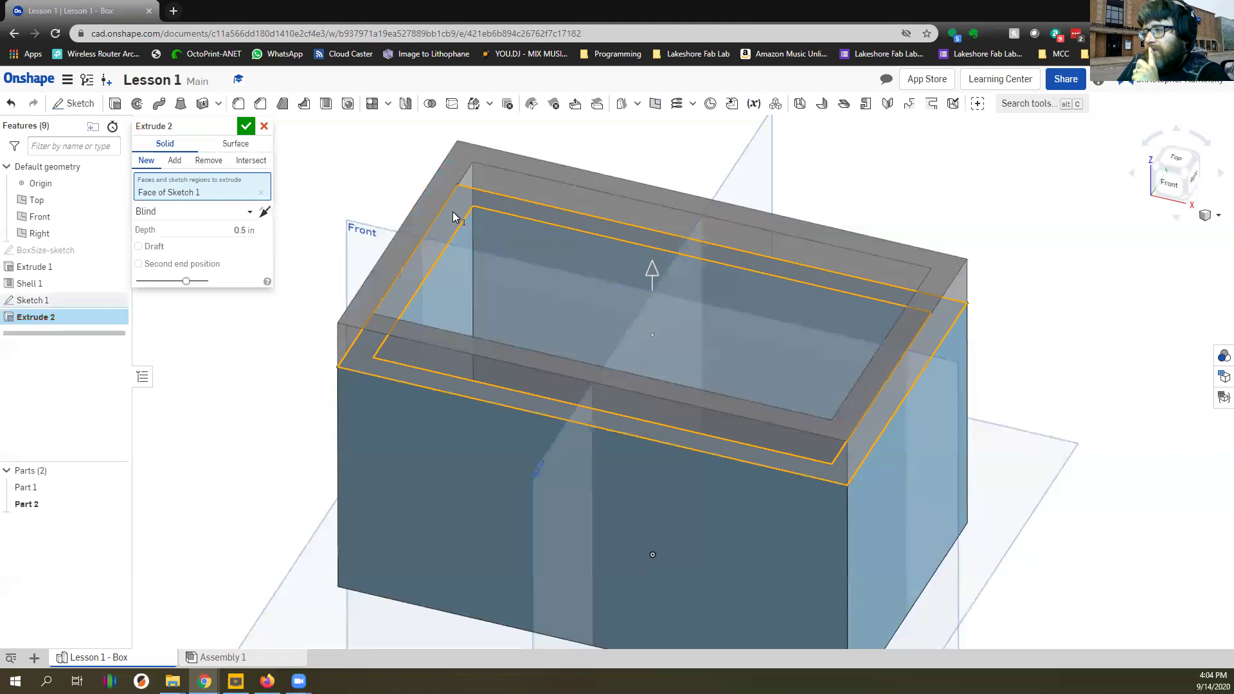
left_click(468, 223)
left_click(506, 252)
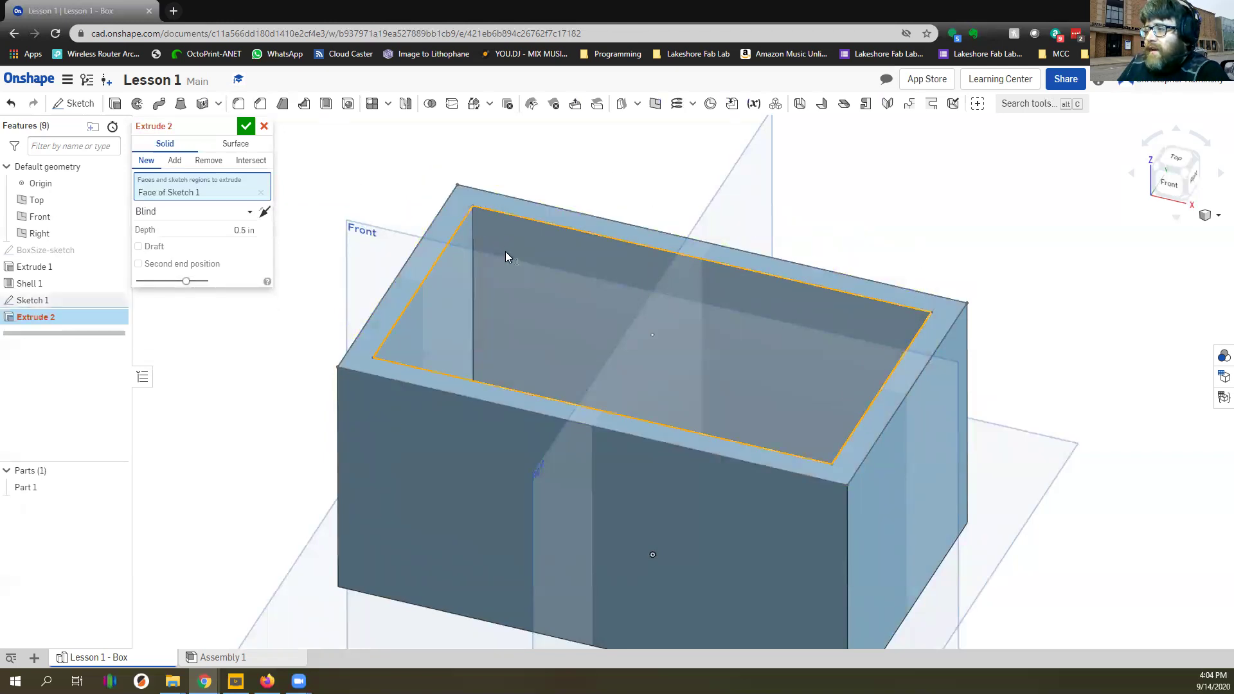
left_click(360, 364)
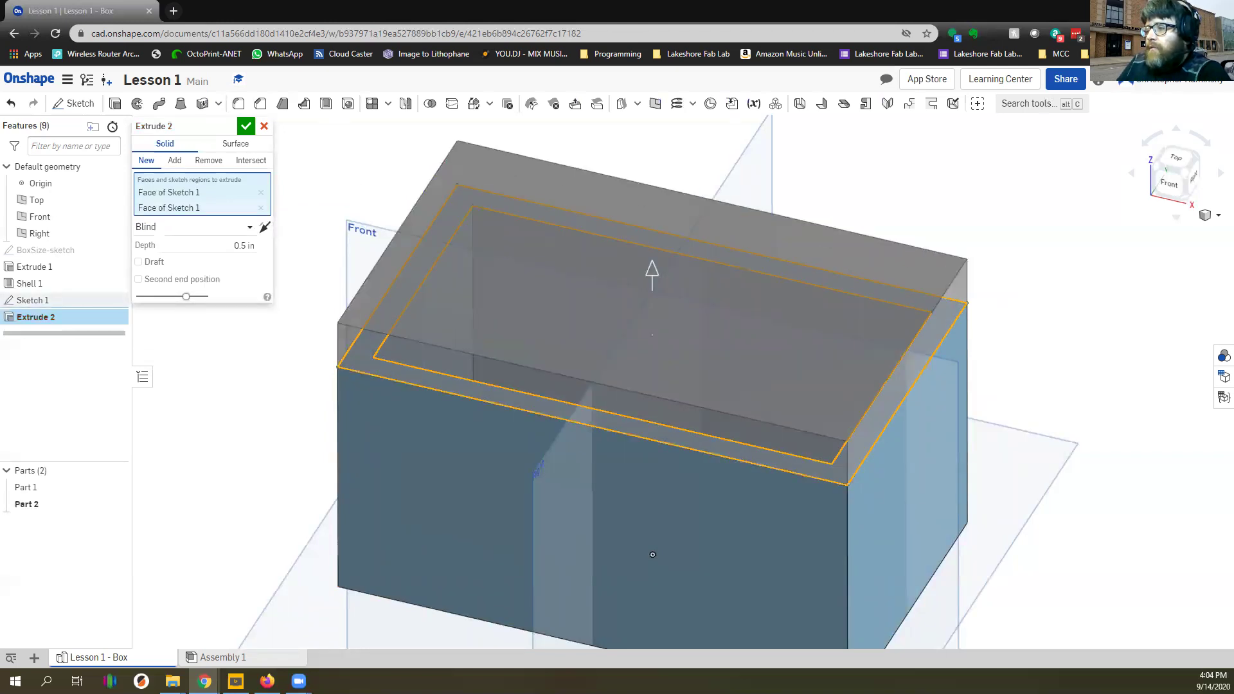
left_click(370, 363)
left_click(375, 365)
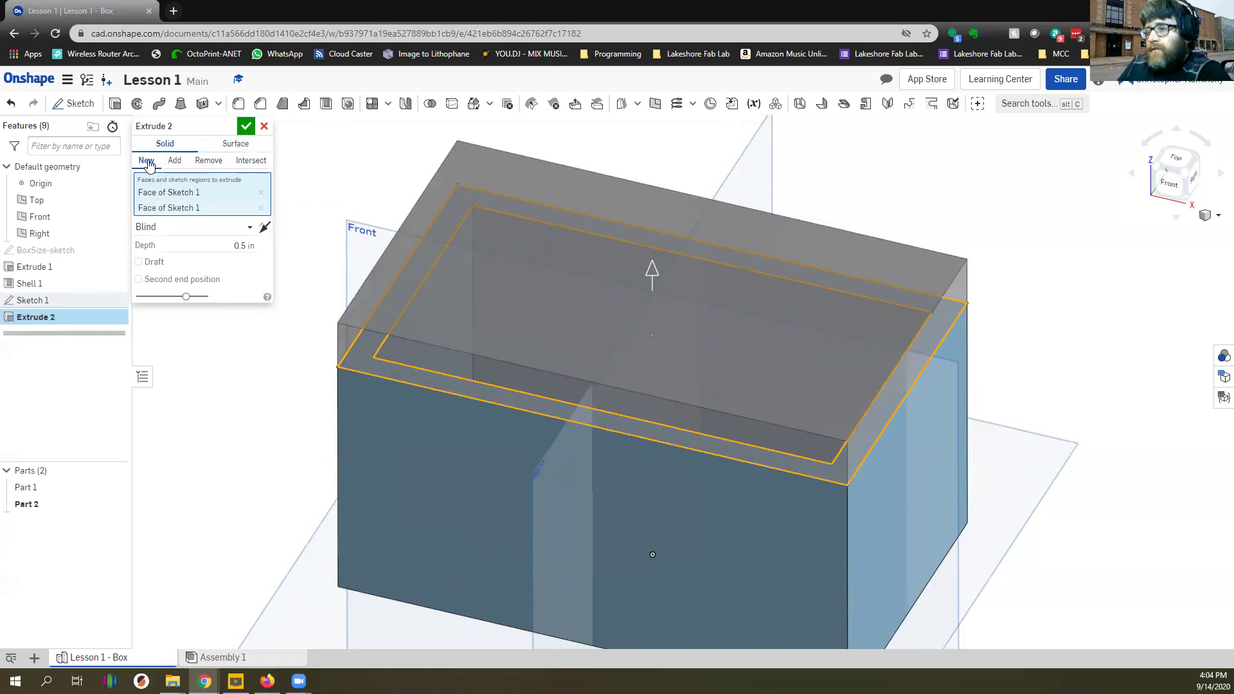
left_click(247, 125)
scroll(675, 348, "up", 2)
middle_click_drag(630, 340, 568, 291)
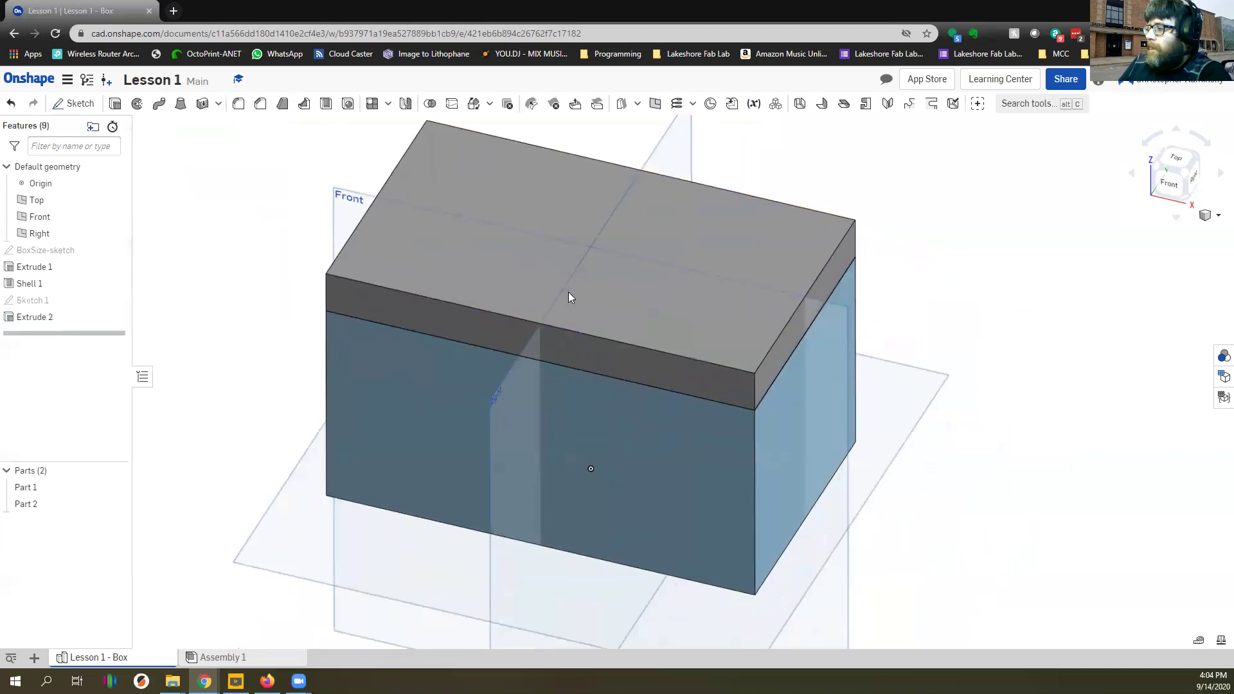
right_click(60, 248)
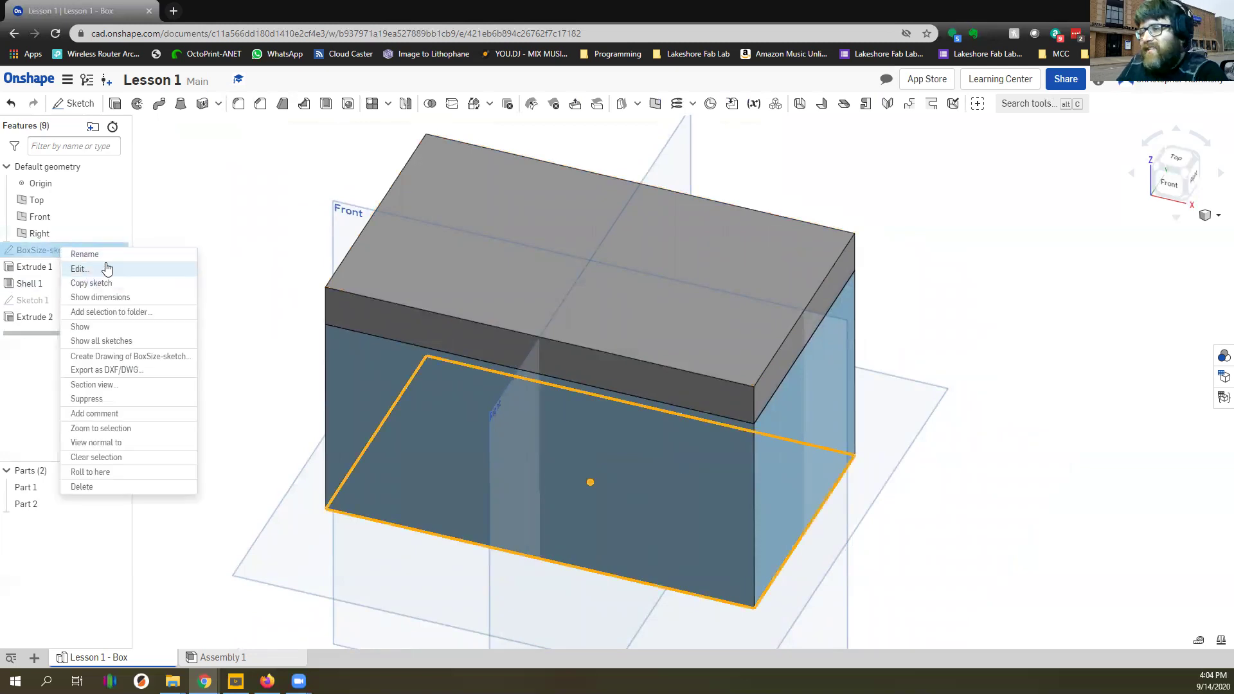
left_click(92, 270)
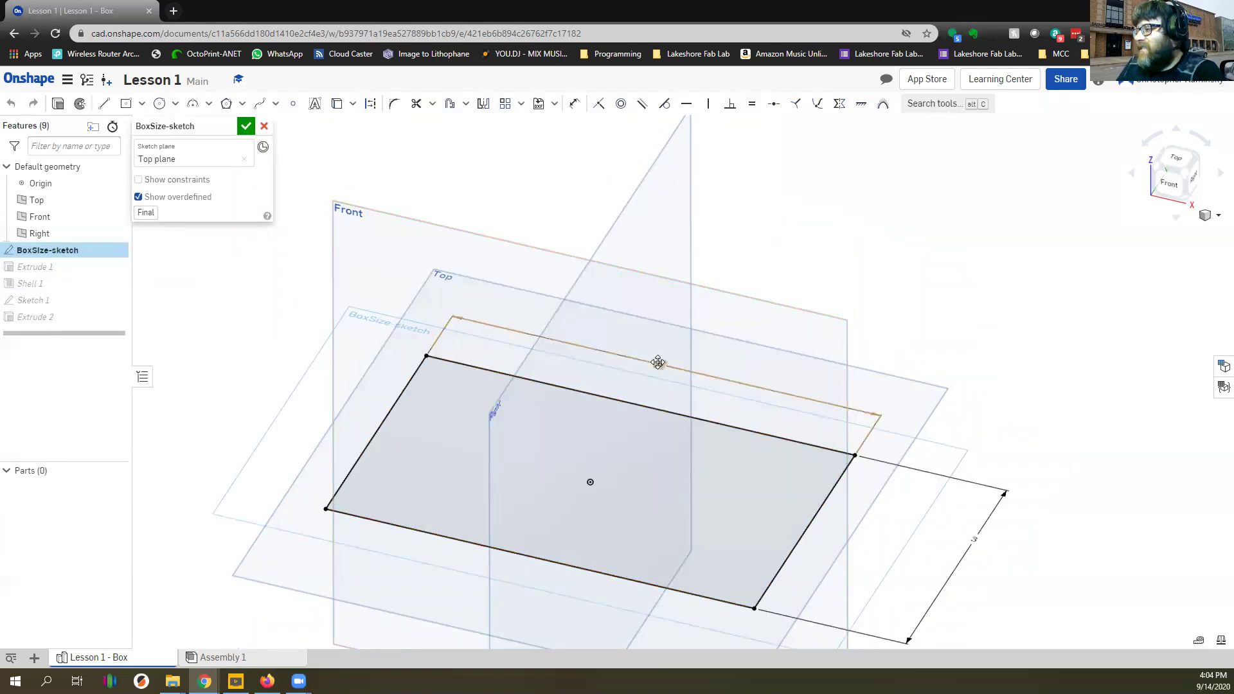
double_click(973, 538)
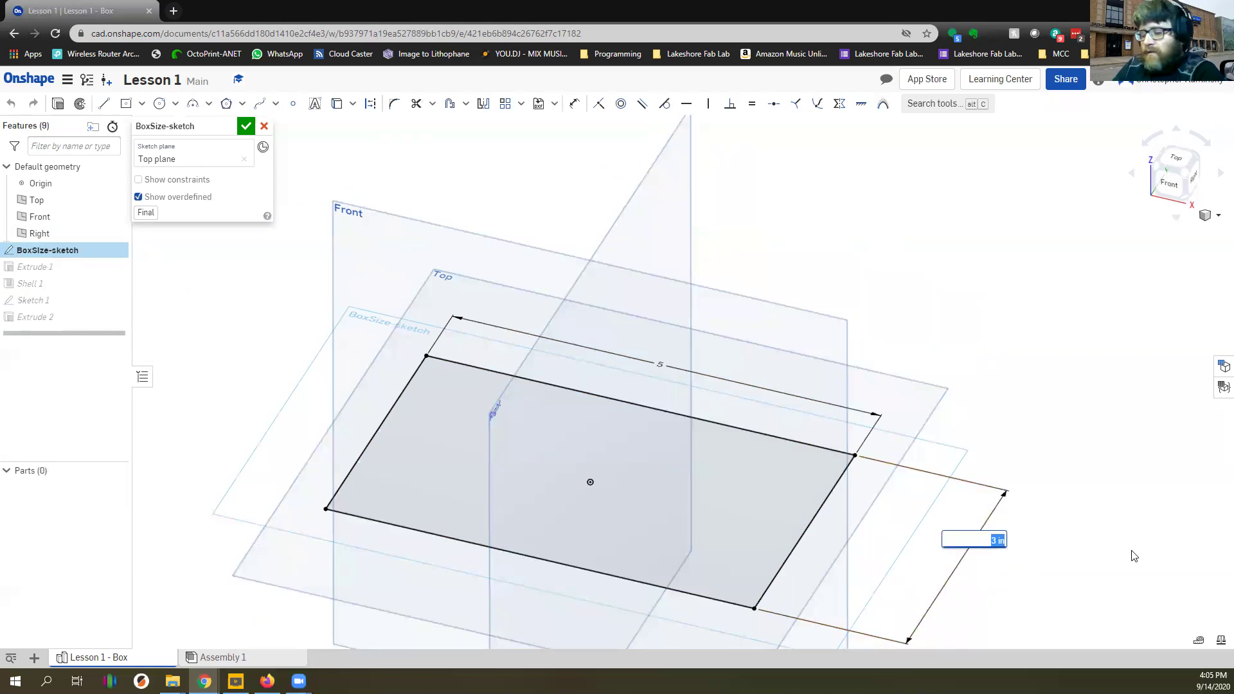
type("2")
key("Return")
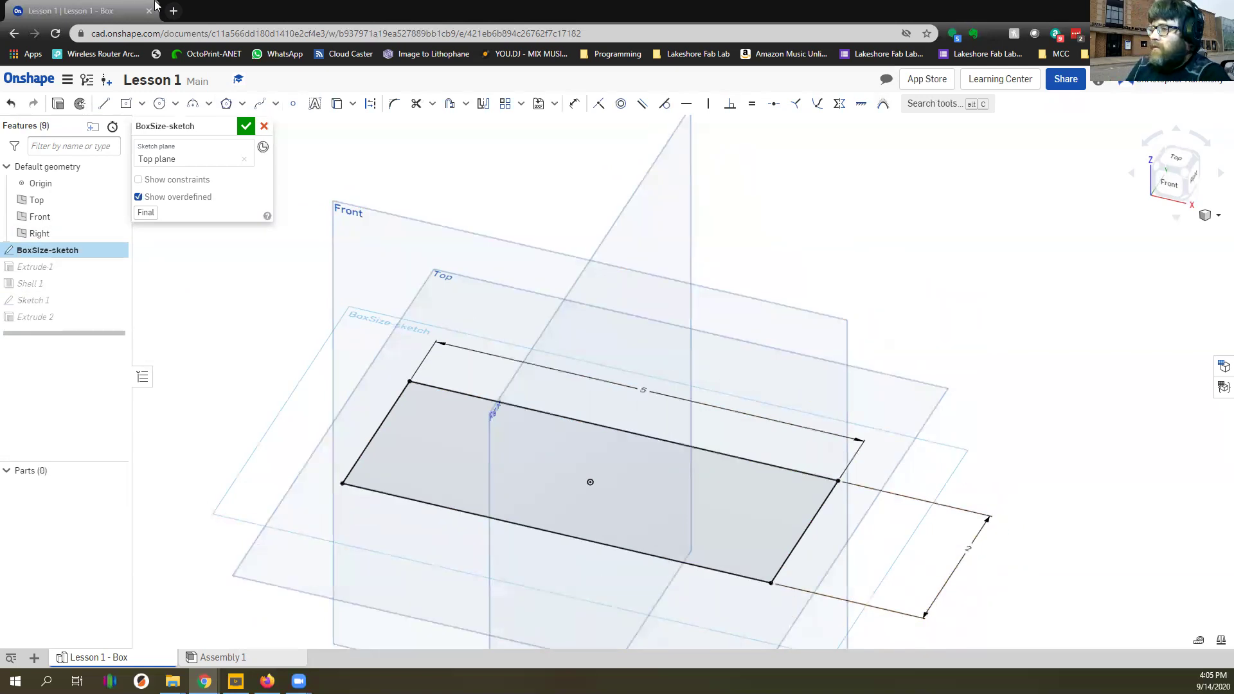
left_click(247, 126)
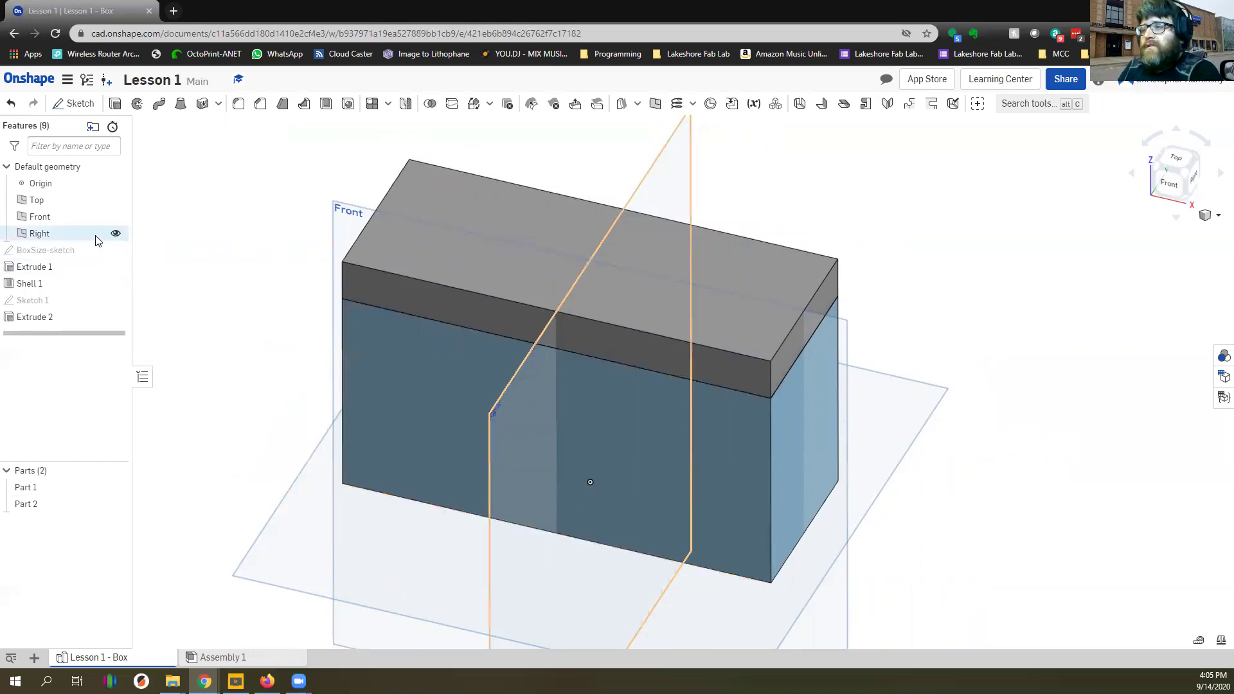
right_click(68, 252)
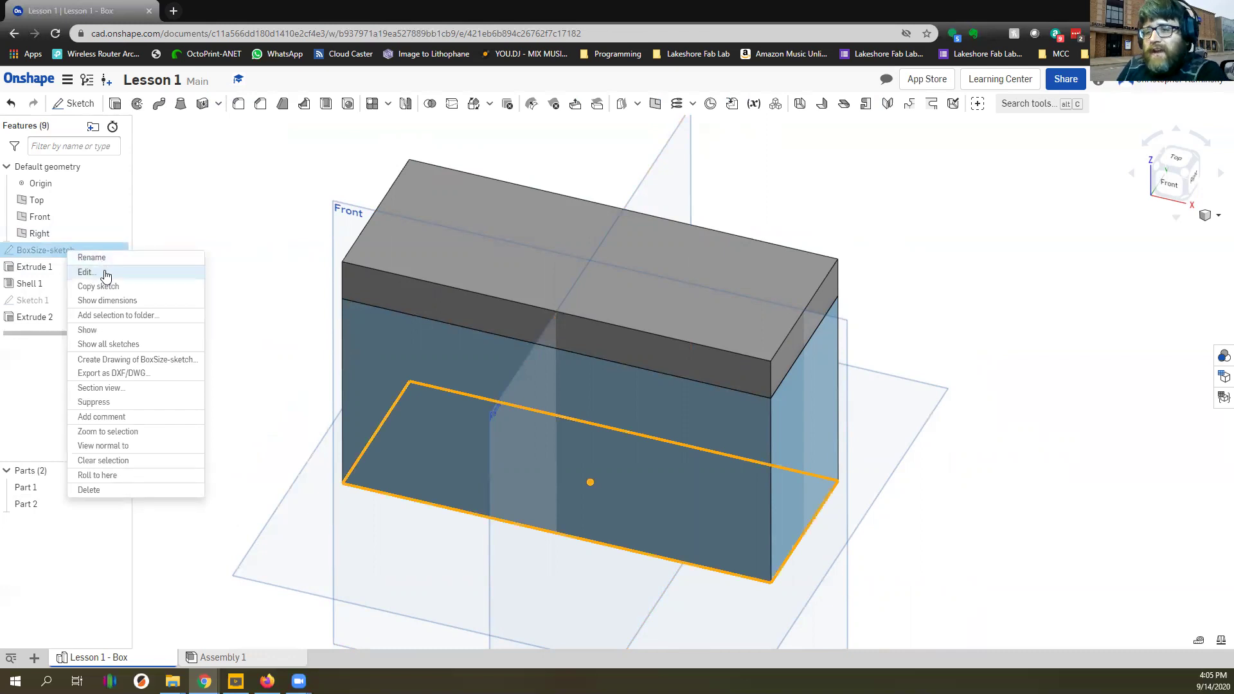
left_click(87, 272)
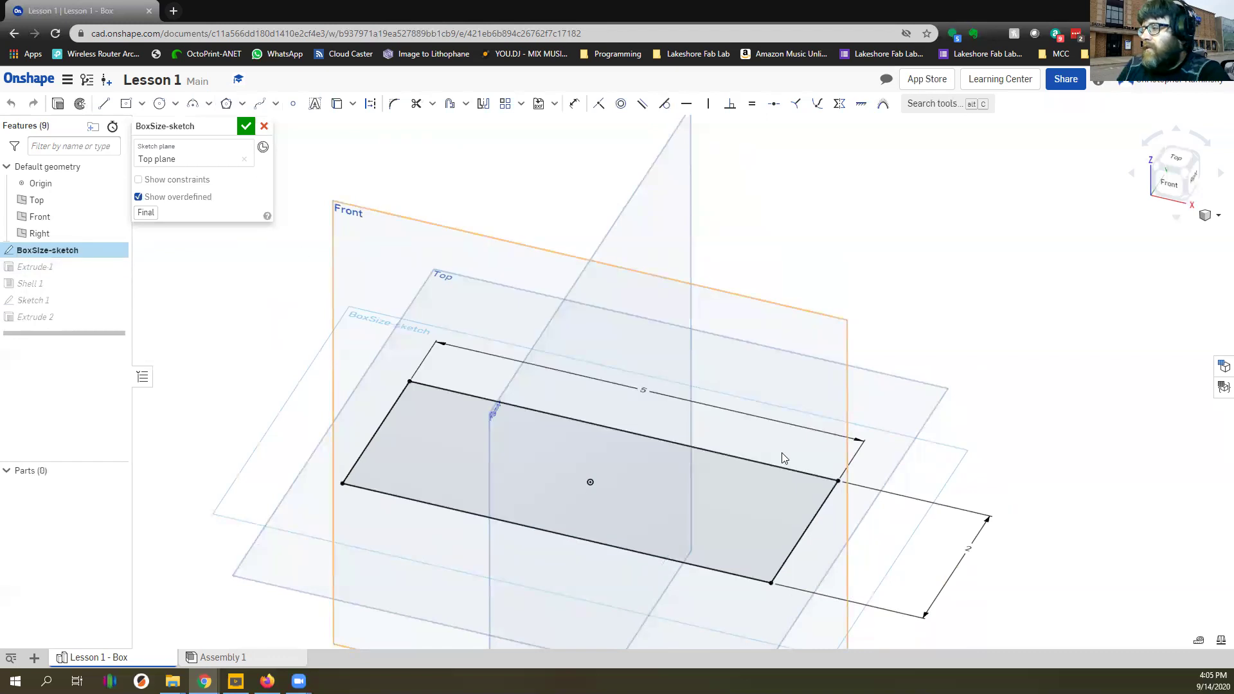
double_click(968, 551)
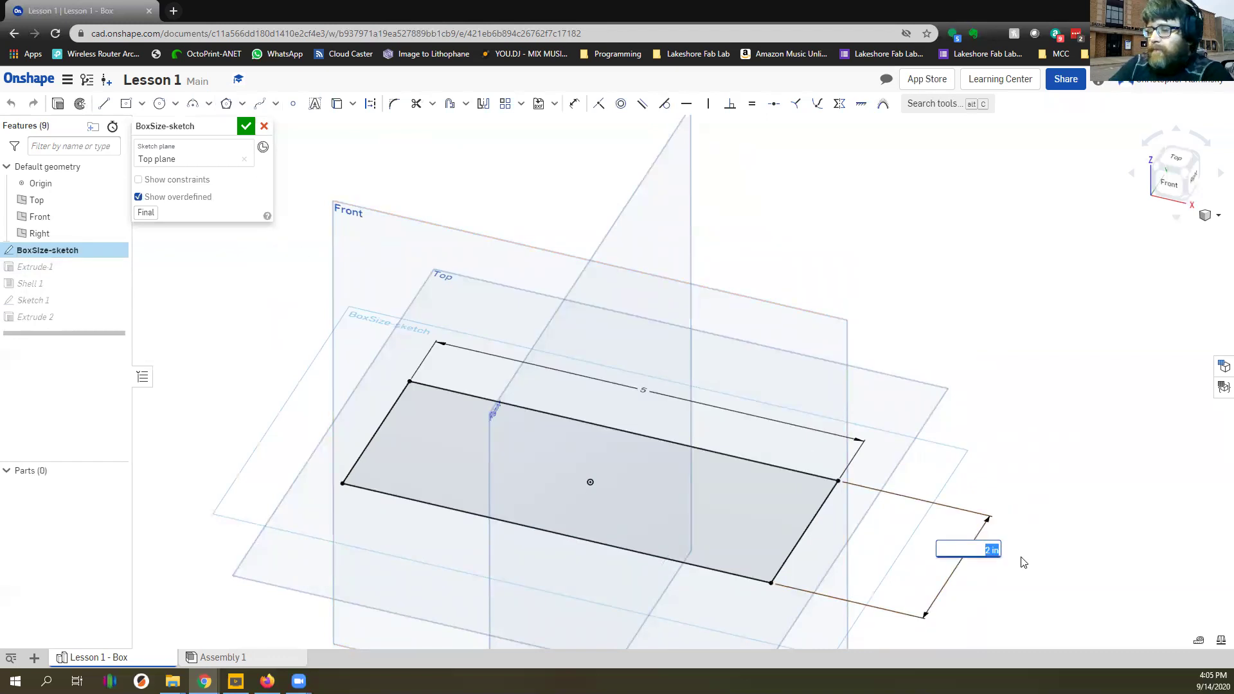
type("3")
key("Return")
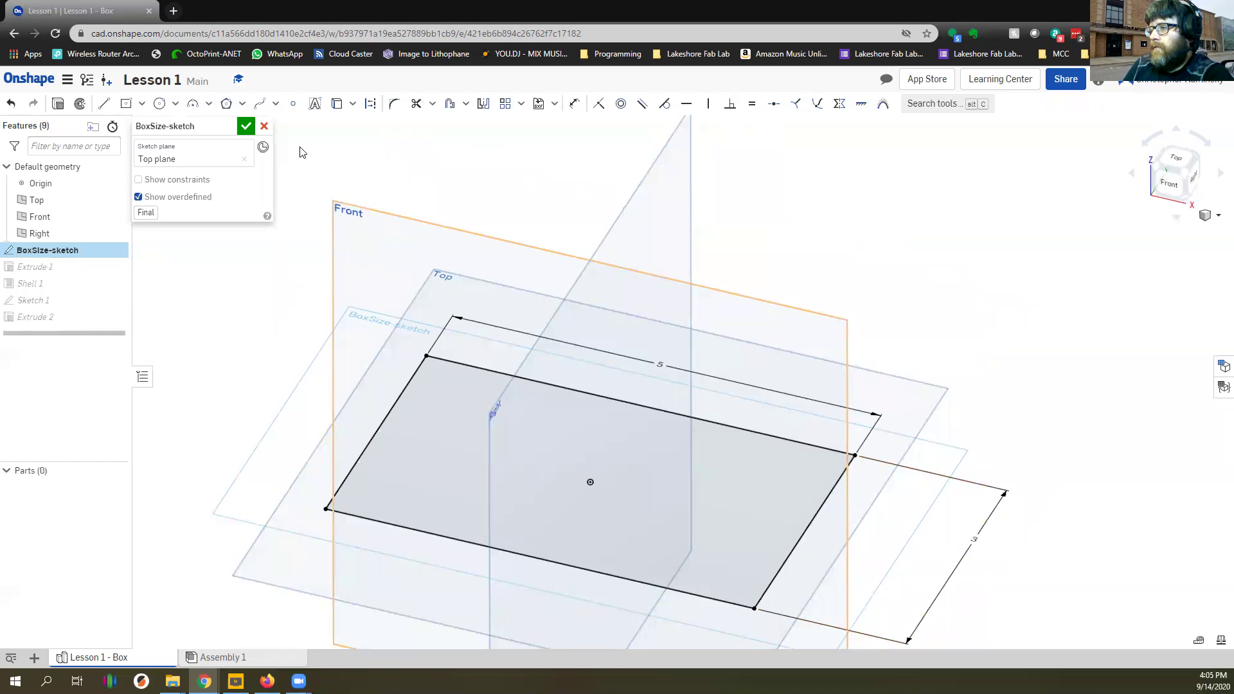
left_click(247, 126)
Hide box body Part 1 and make Sketch 1 visible on the lid
scroll(636, 342, "up", 3)
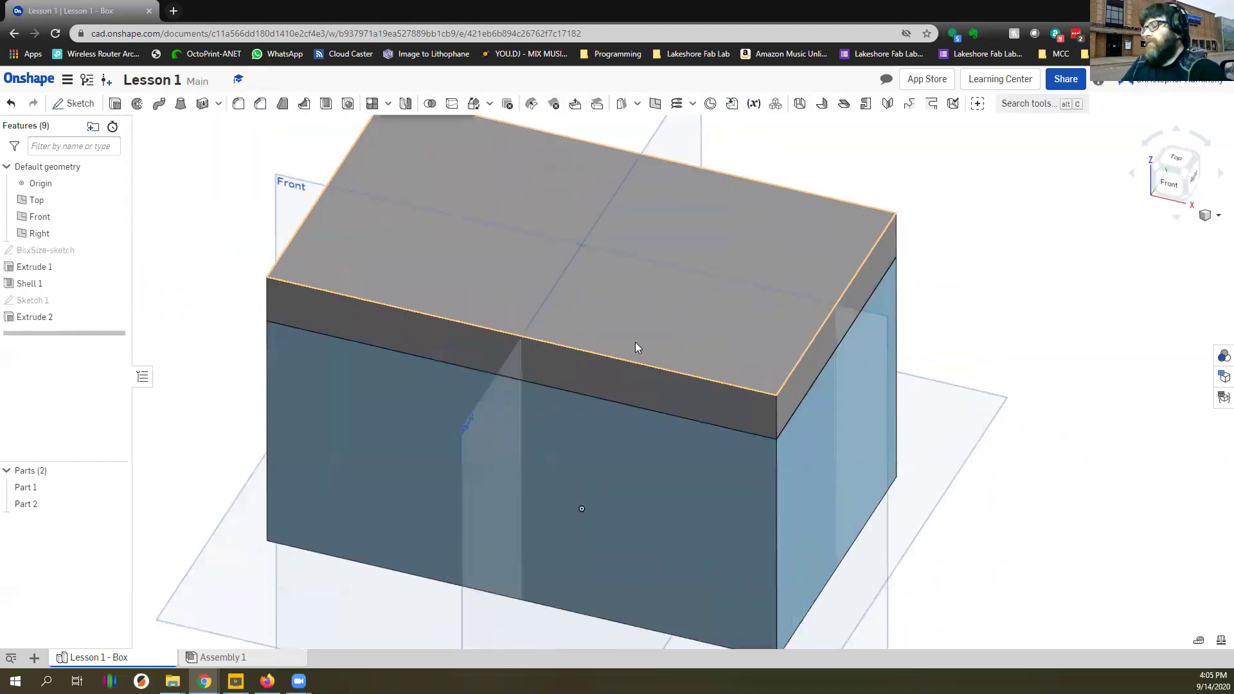
scroll(668, 363, "down", 3)
mouse_move(647, 366)
right_mouse_down()
mouse_move(683, 290)
mouse_move(663, 289)
mouse_move(664, 256)
mouse_move(640, 367)
right_mouse_up()
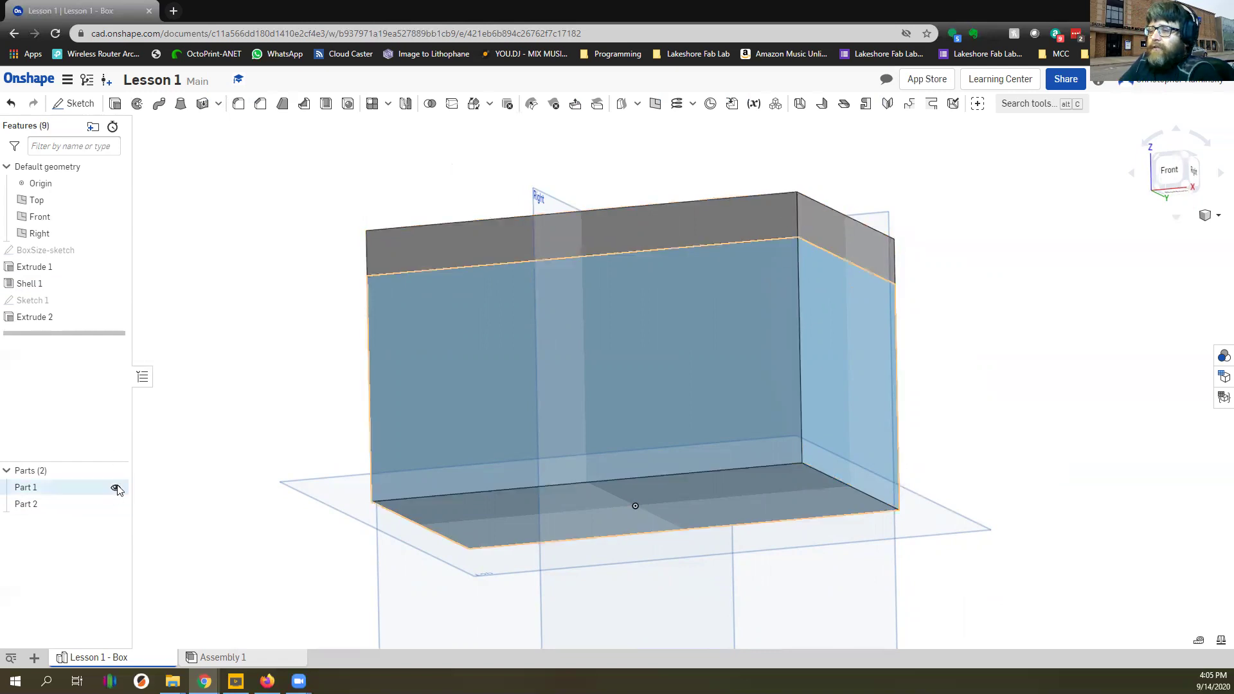
left_click(117, 487)
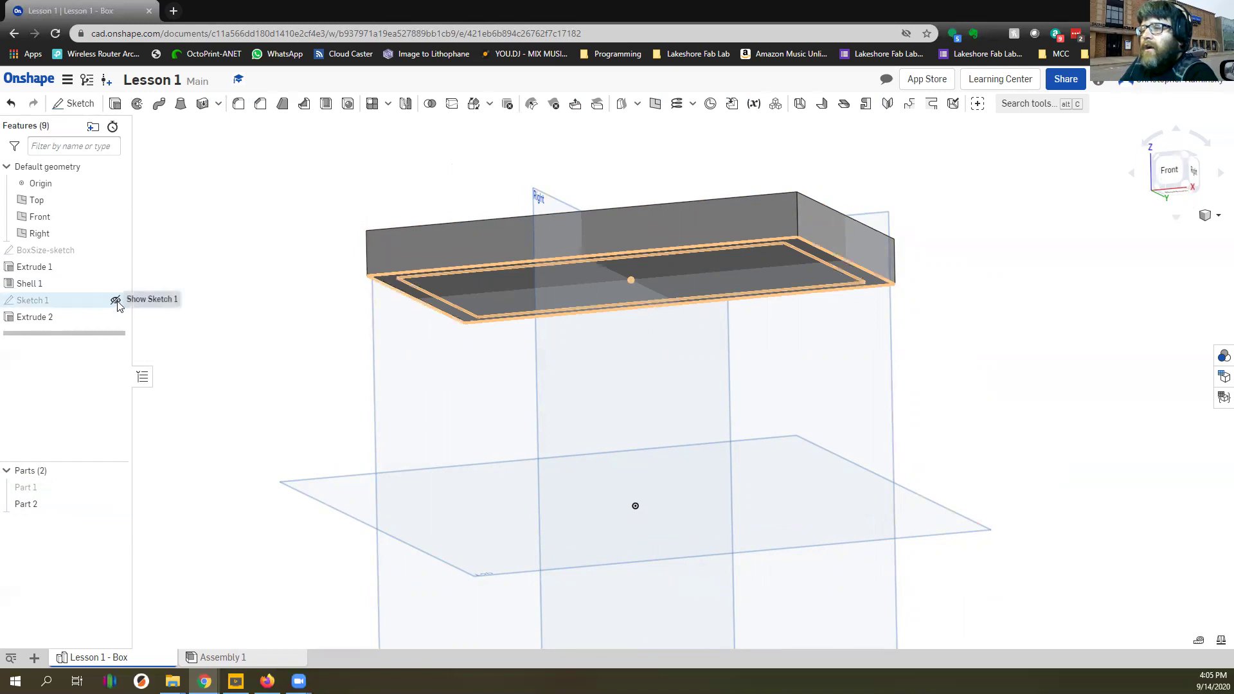
left_click(116, 301)
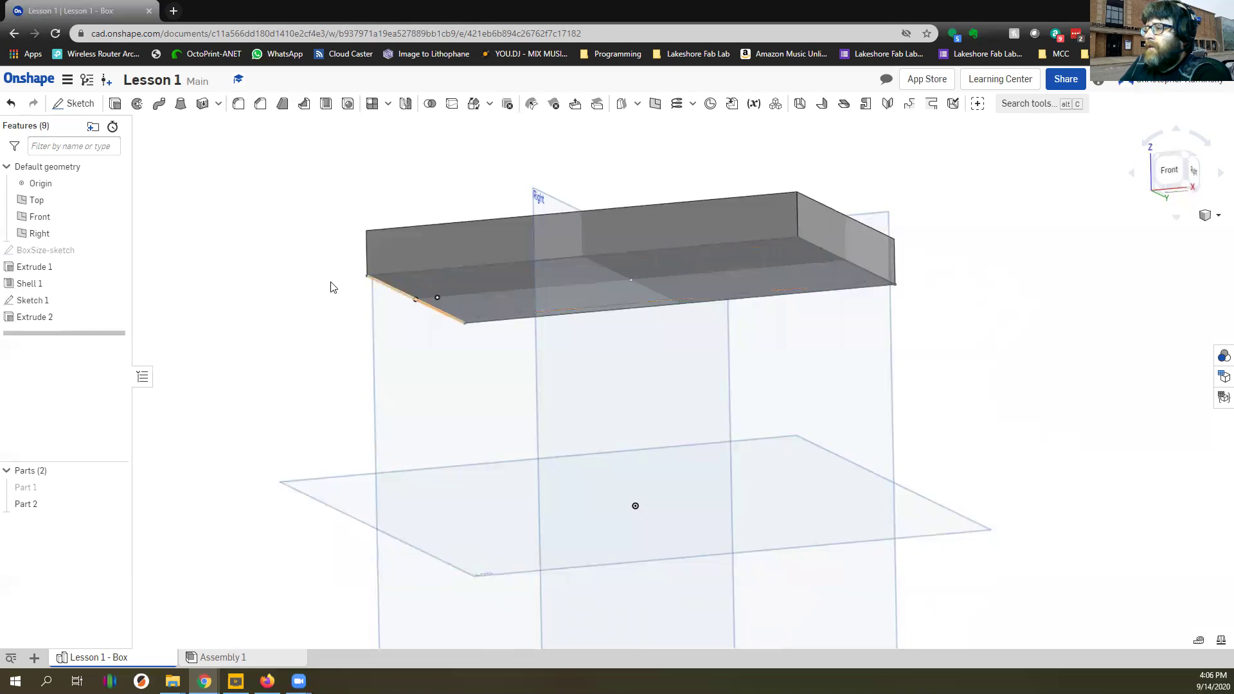
Start Extrude 3 adding Sketch 1's inner region to the lid, flipped to extrude downward
left_click(116, 104)
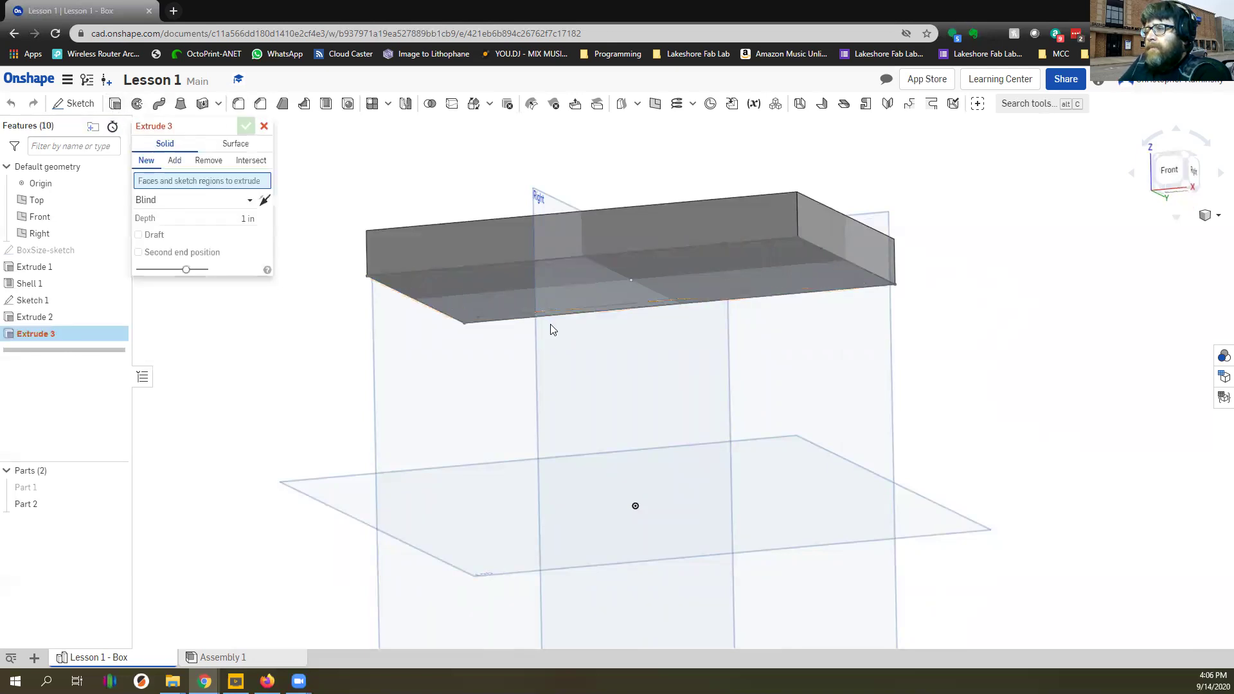
left_click(502, 286)
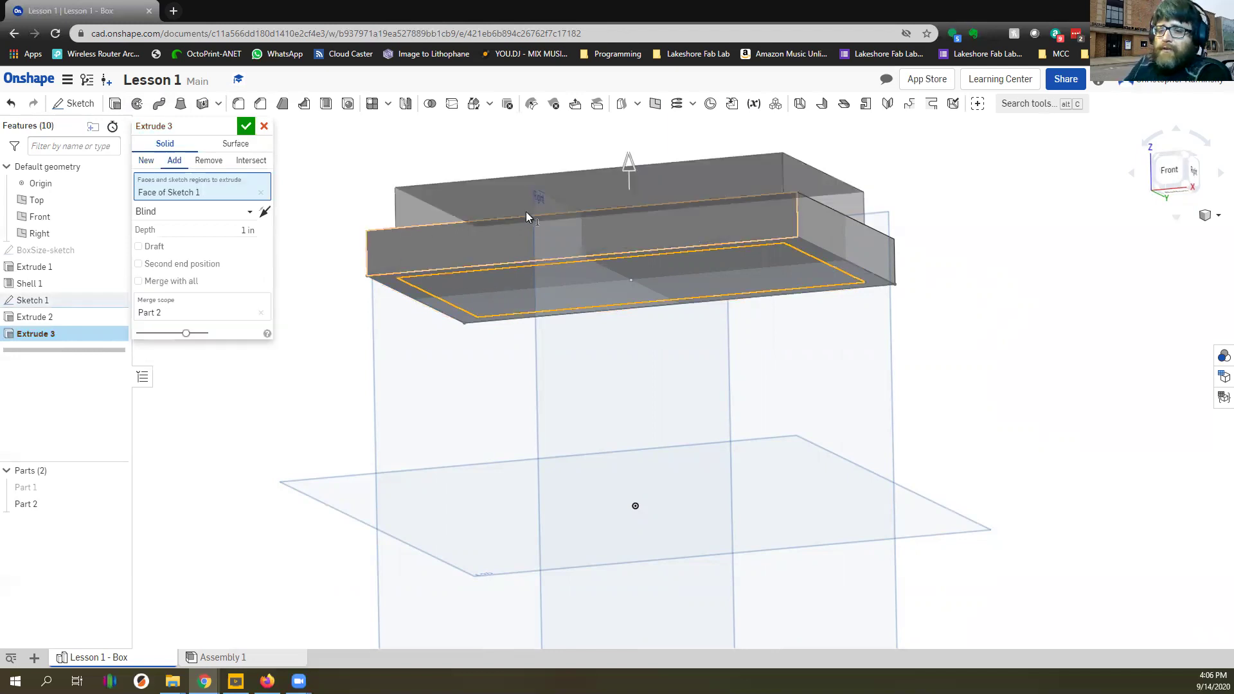
middle_click_drag(581, 275, 568, 277)
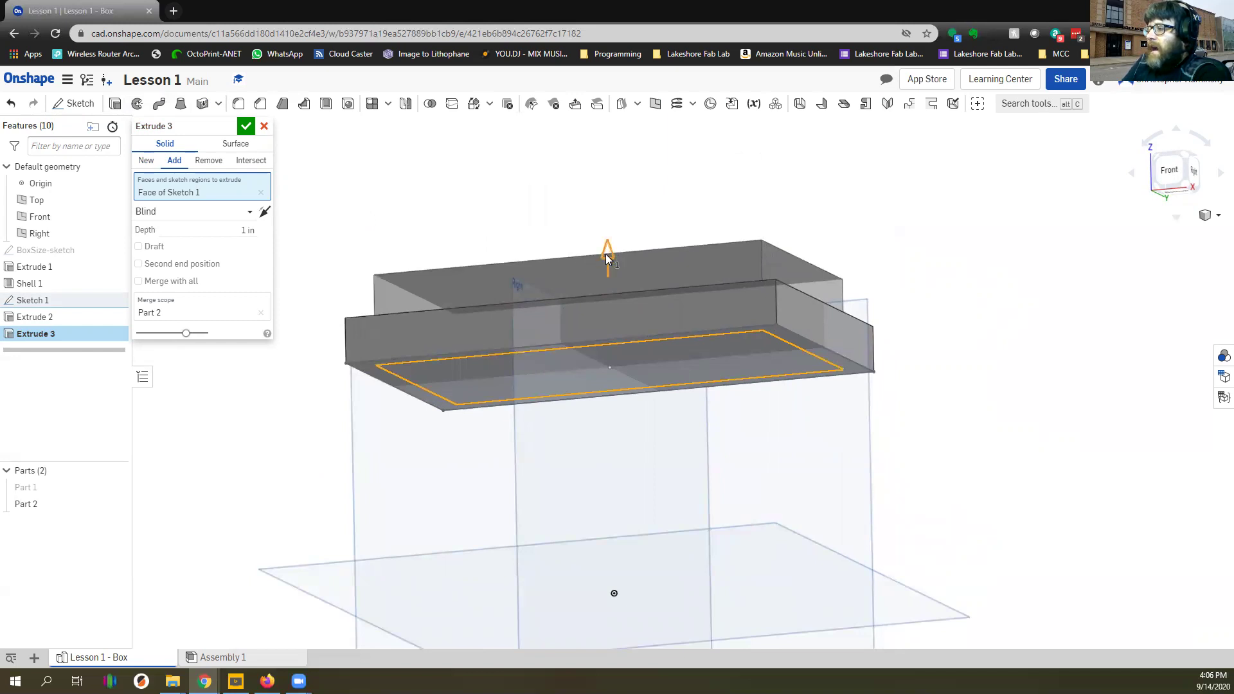
mouse_move(606, 253)
left_mouse_down()
mouse_move(595, 376)
mouse_move(604, 418)
mouse_move(623, 434)
left_mouse_up()
left_click_drag(615, 371, 608, 221)
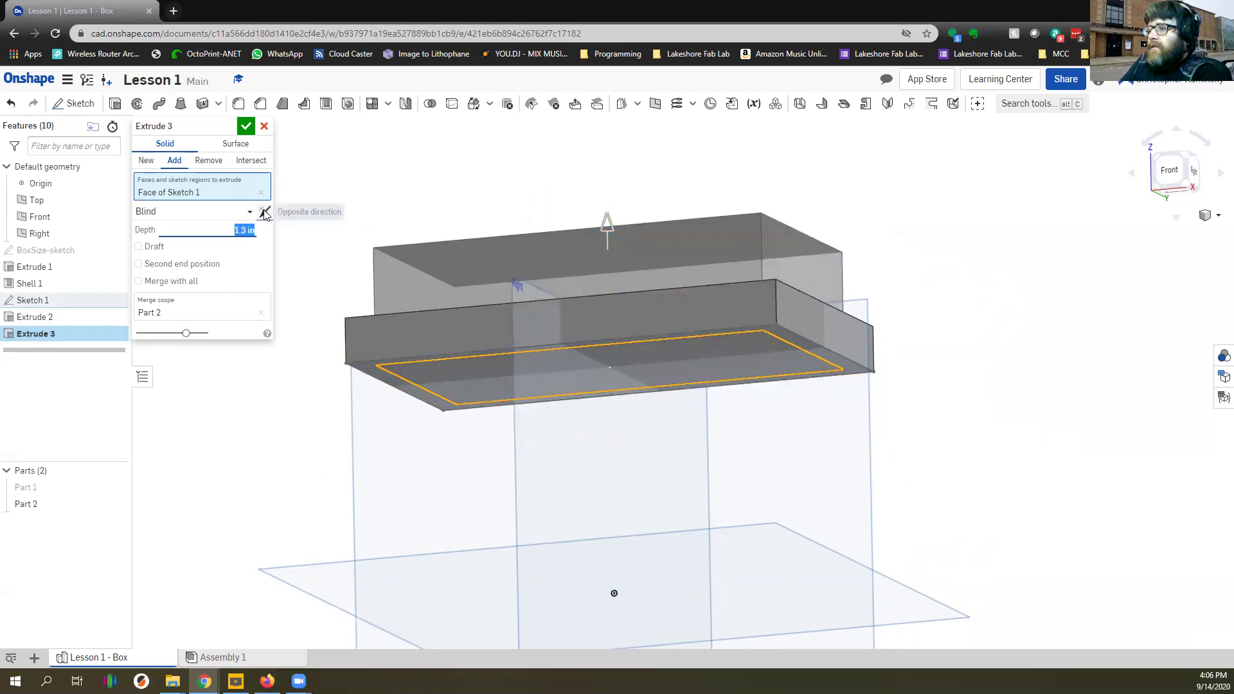
left_click(265, 213)
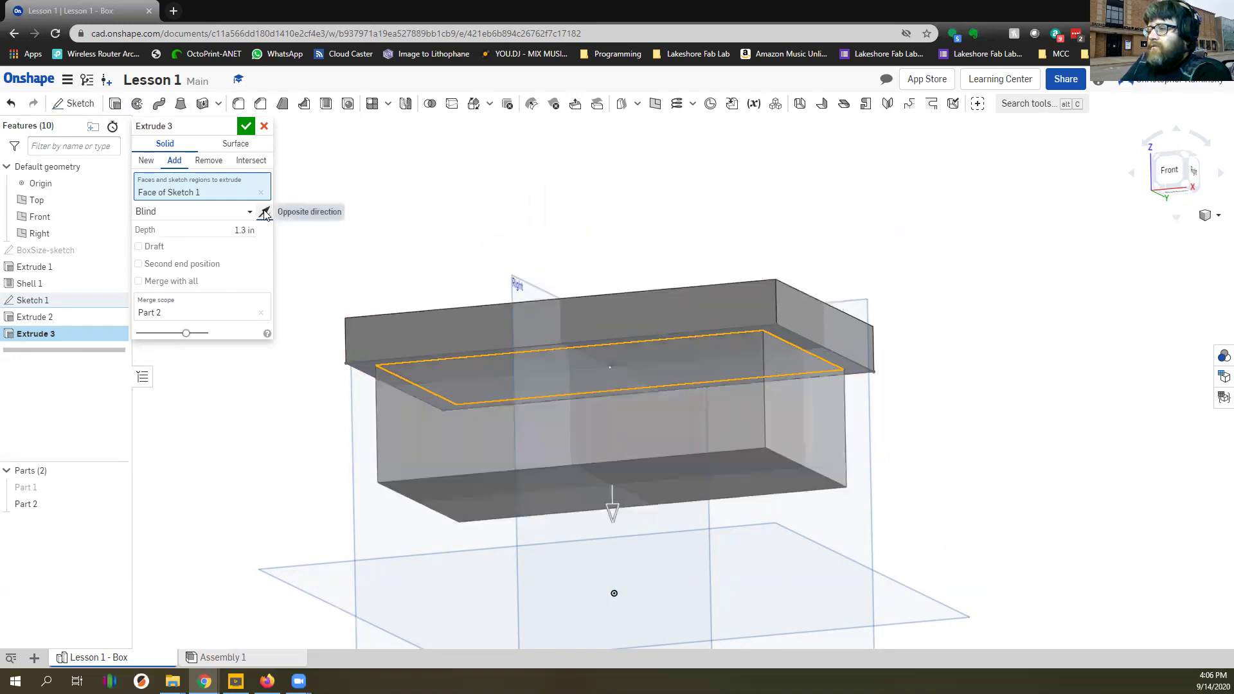
left_click(238, 230)
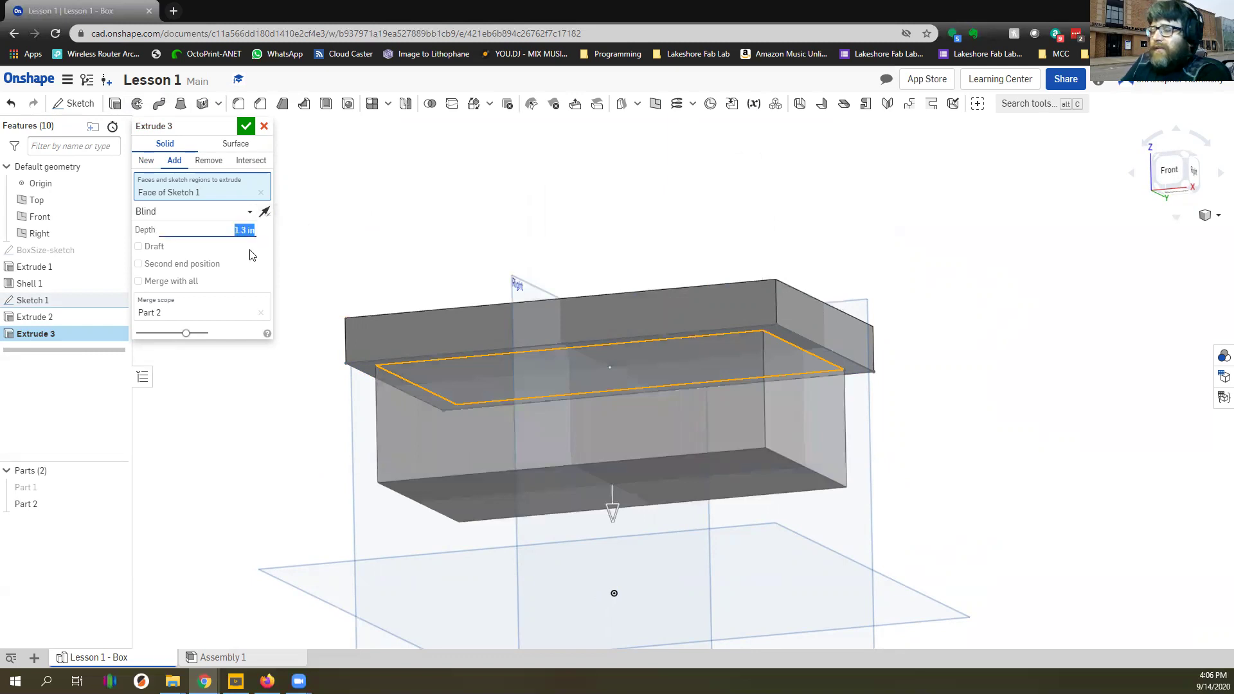
Set the lip depth to 0.25 in and enable a 3 deg draft
type("25")
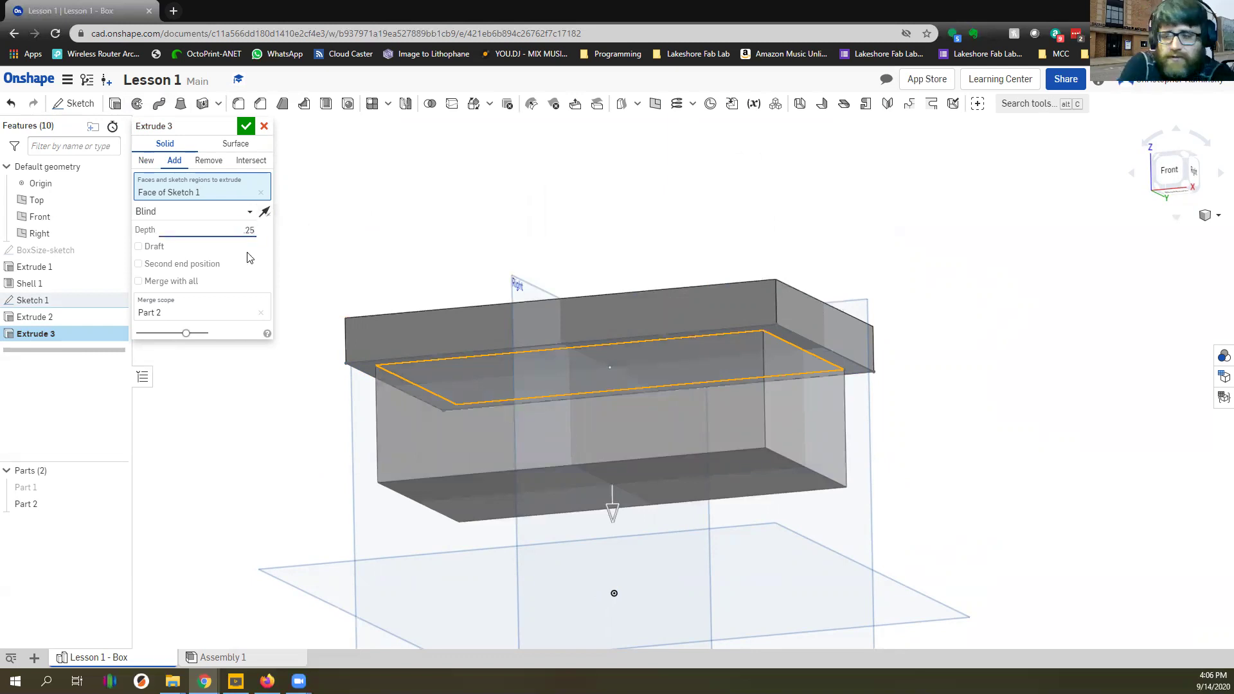
key("Tab")
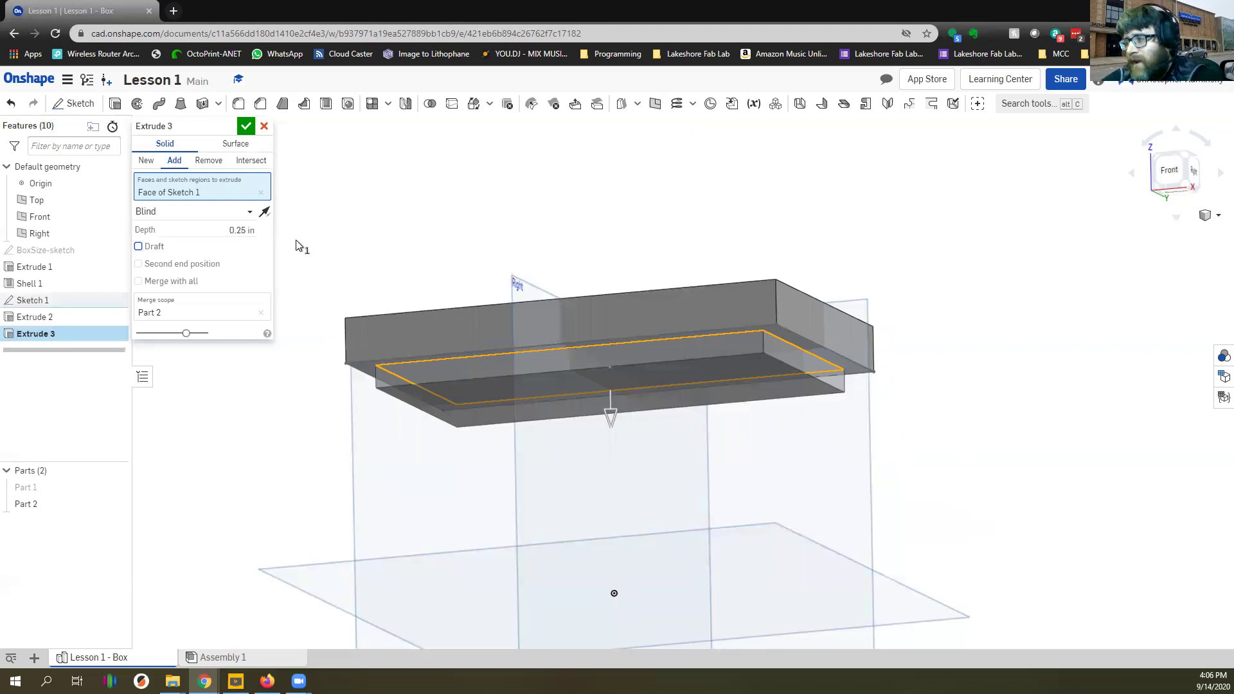
left_click(155, 247)
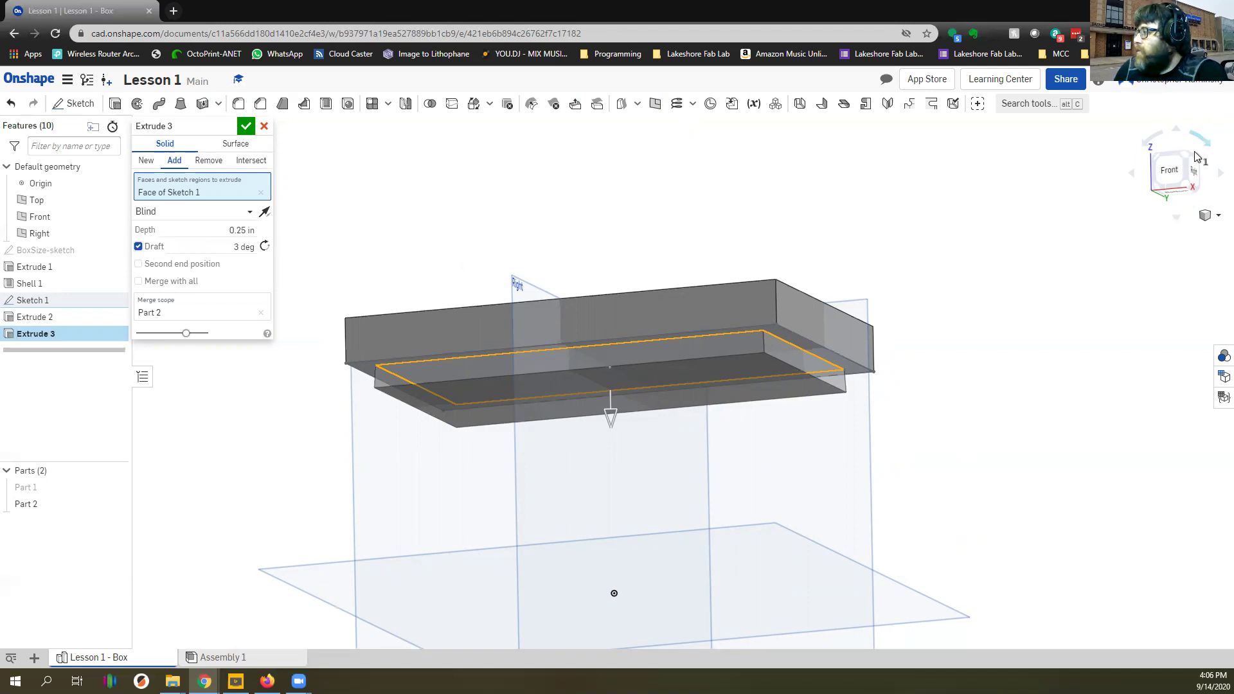
From the Front view, flip the draft direction twice, then turn Draft off for straight sides
left_click(1172, 169)
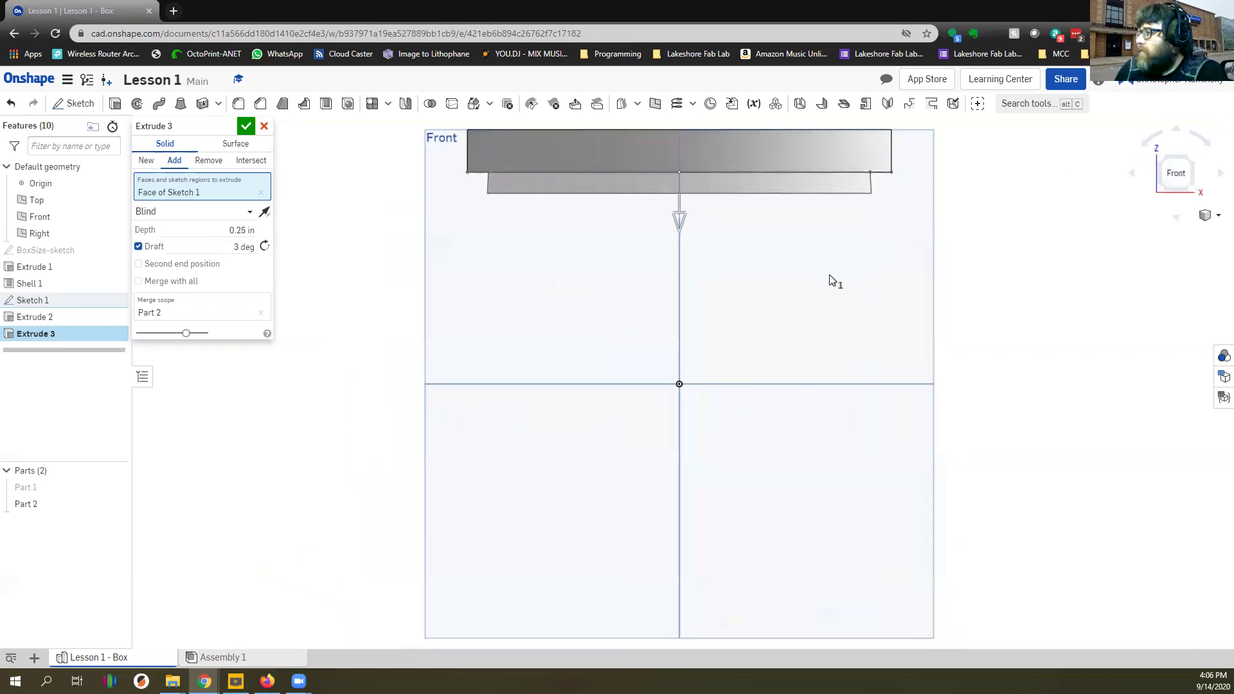
scroll(745, 333, "up", 2)
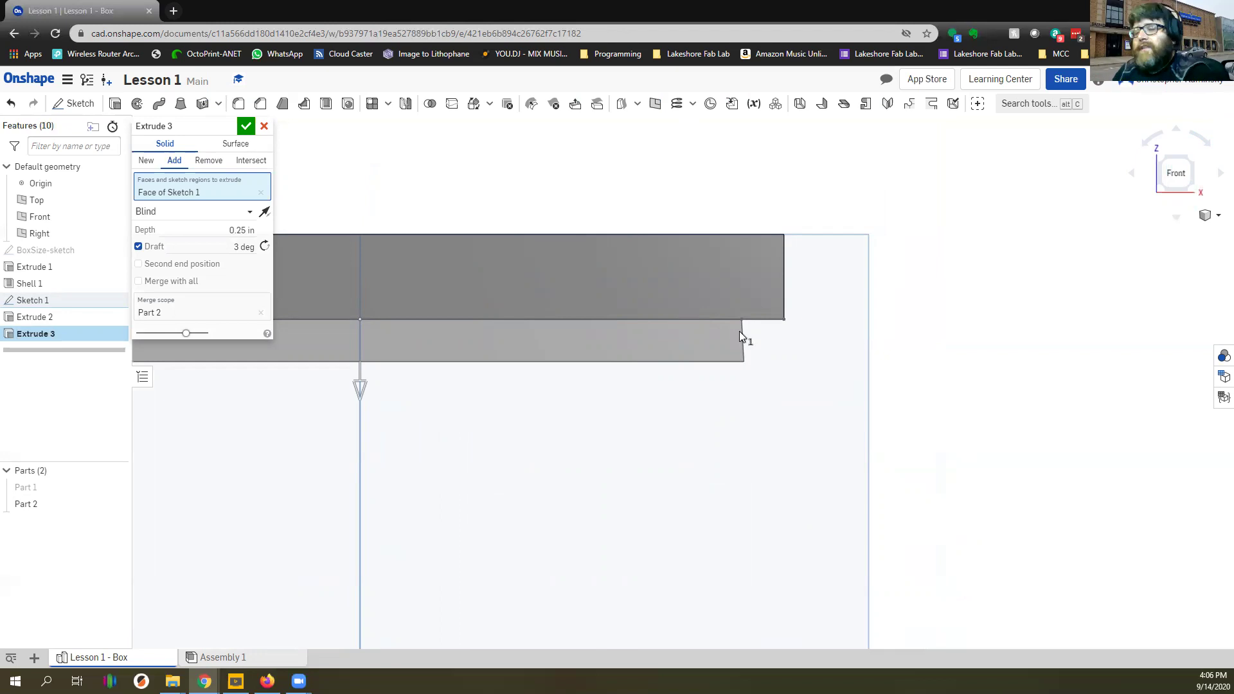
left_click(267, 249)
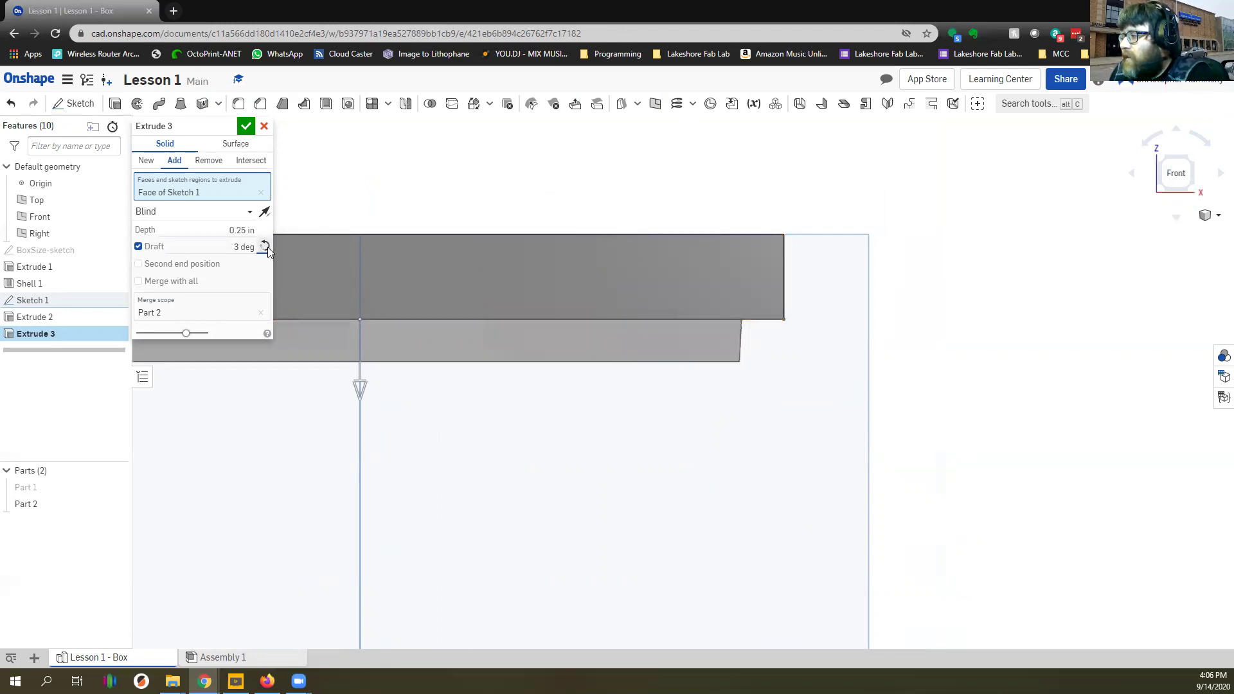
left_click(265, 248)
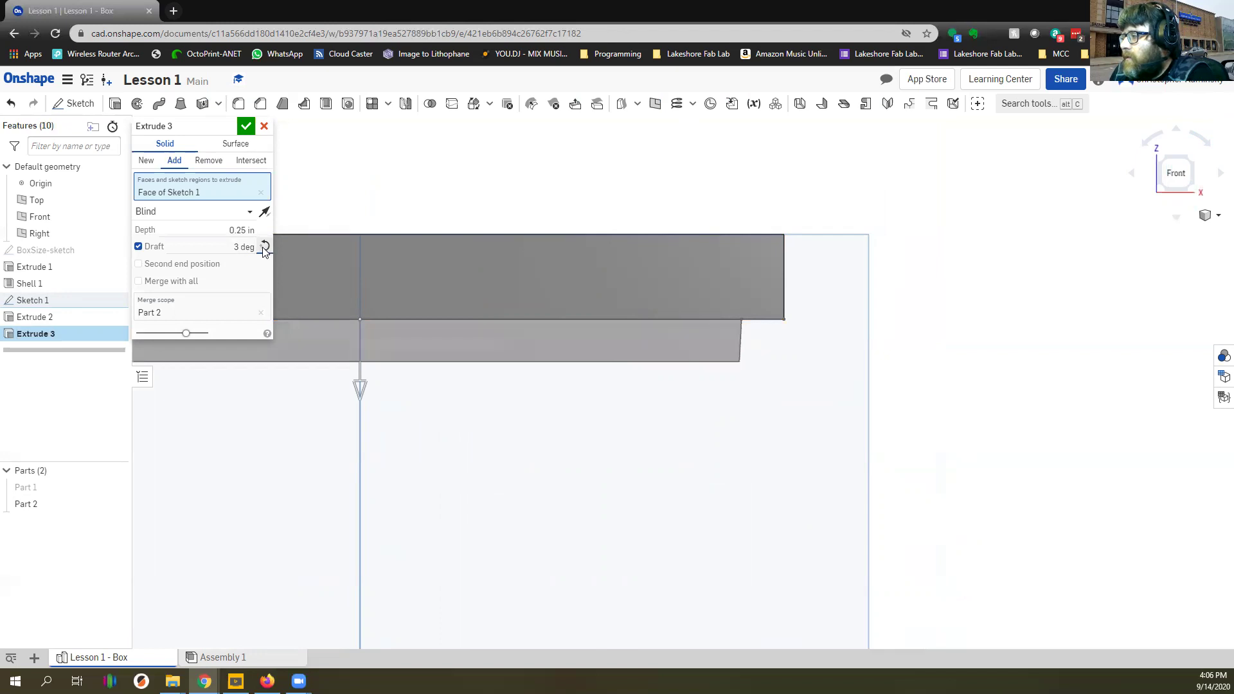
scroll(275, 407, "down", 3)
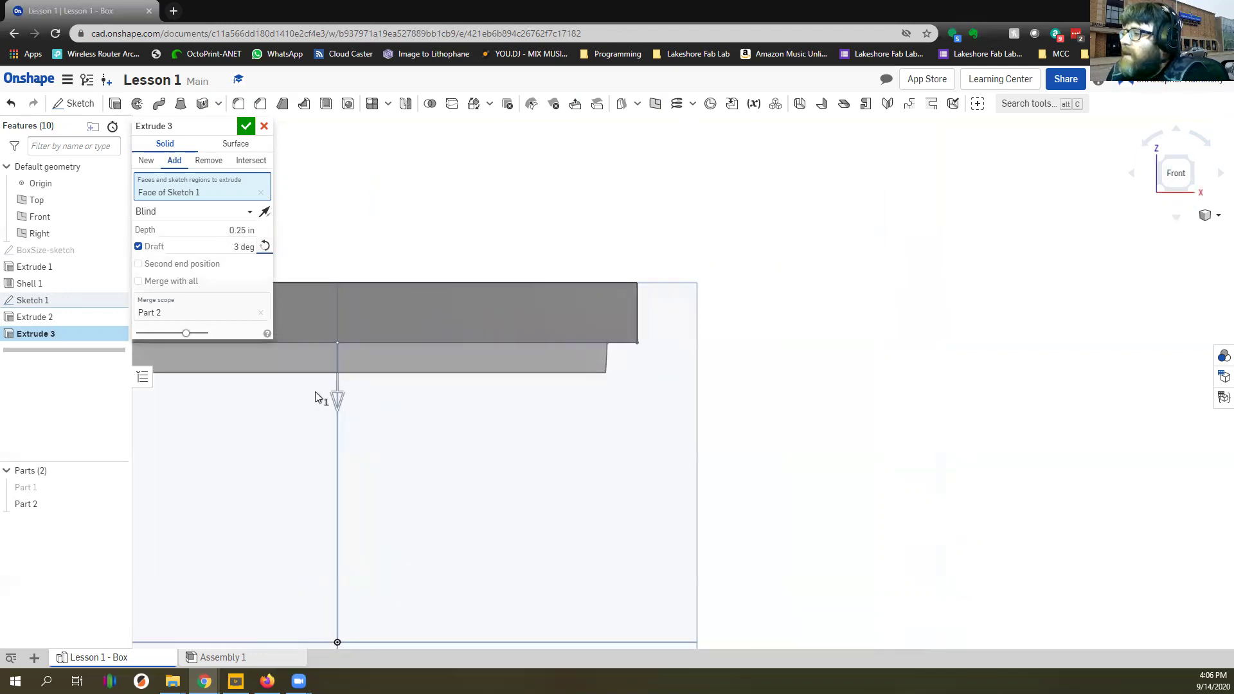
right_click_drag(322, 399, 515, 389)
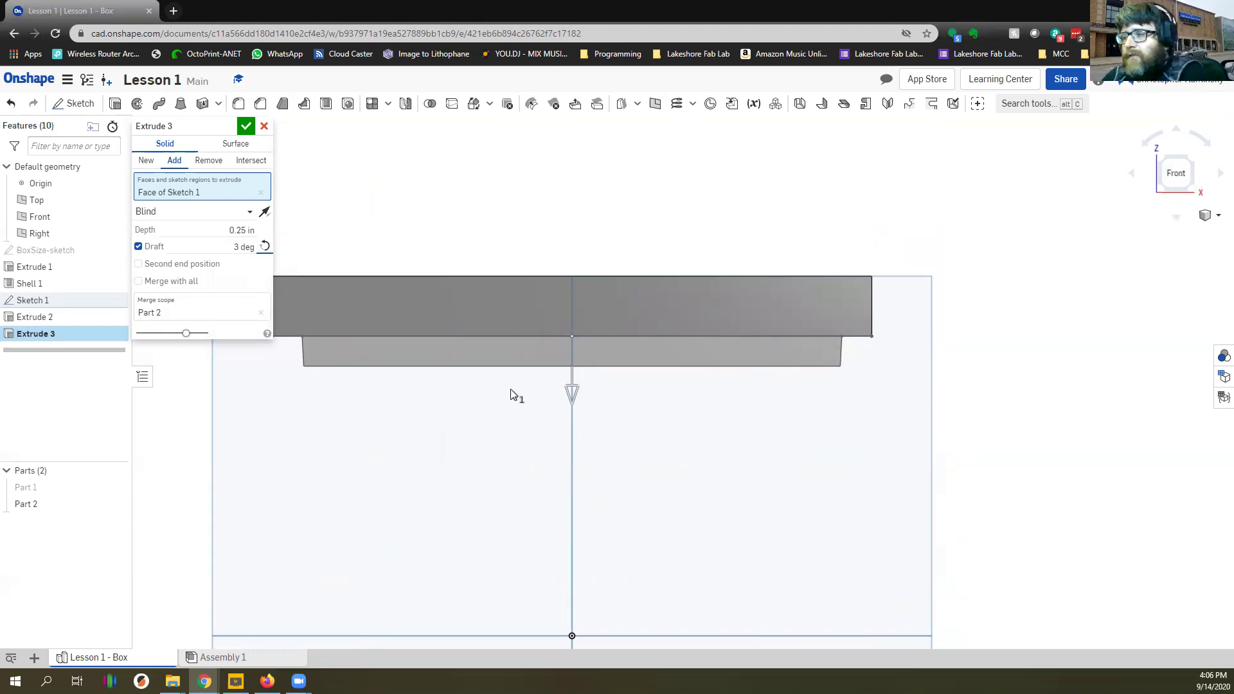
left_click(138, 247)
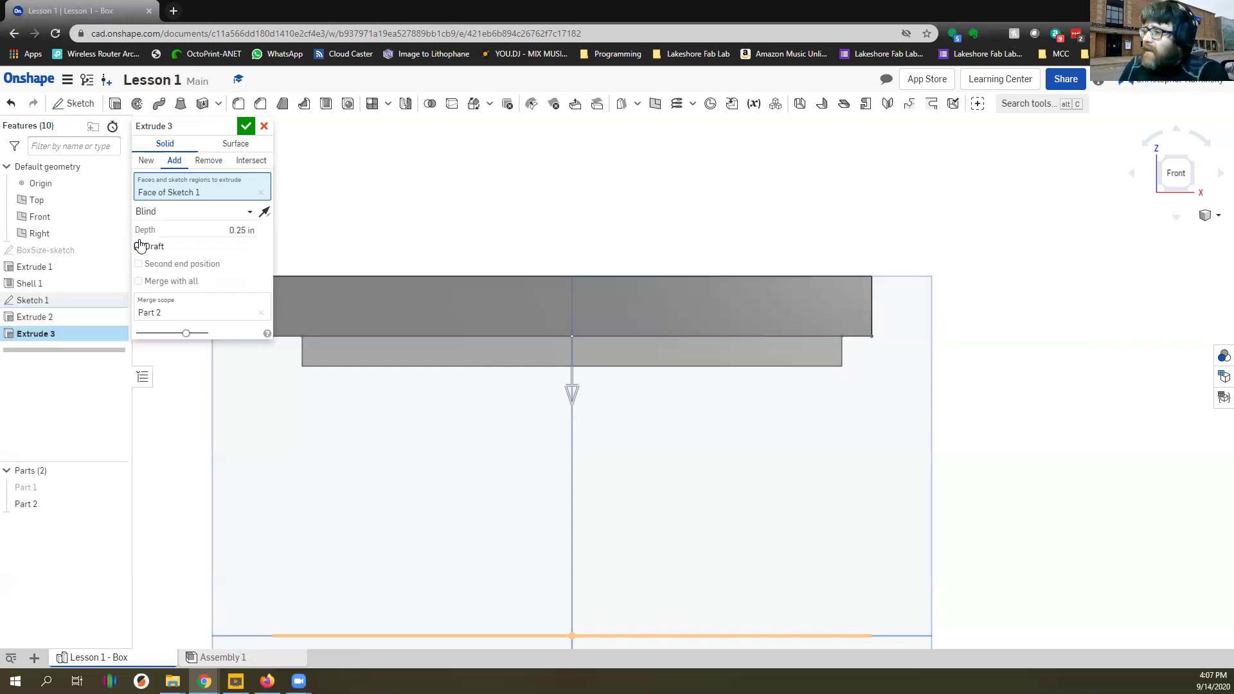
Re-enable the lip's draft, preview a 60 deg angle, then restore it to 3 deg
scroll(837, 329, "down", 2)
scroll(839, 329, "up", 2)
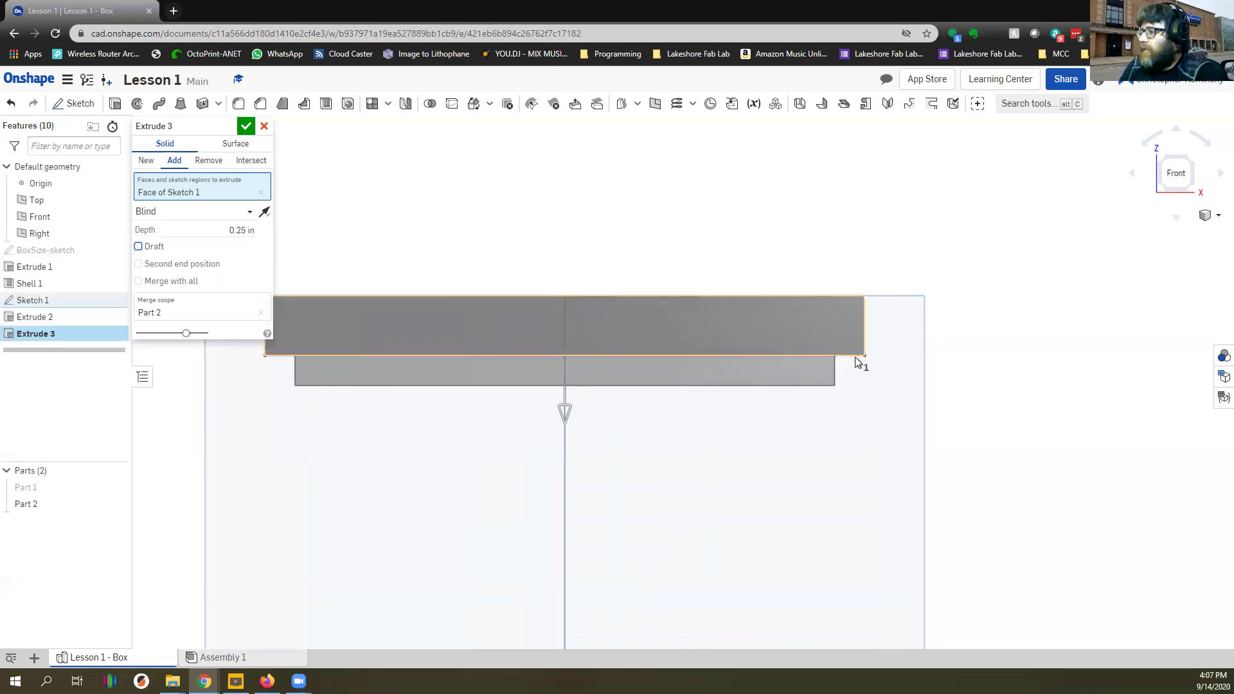
scroll(855, 357, "up", 2)
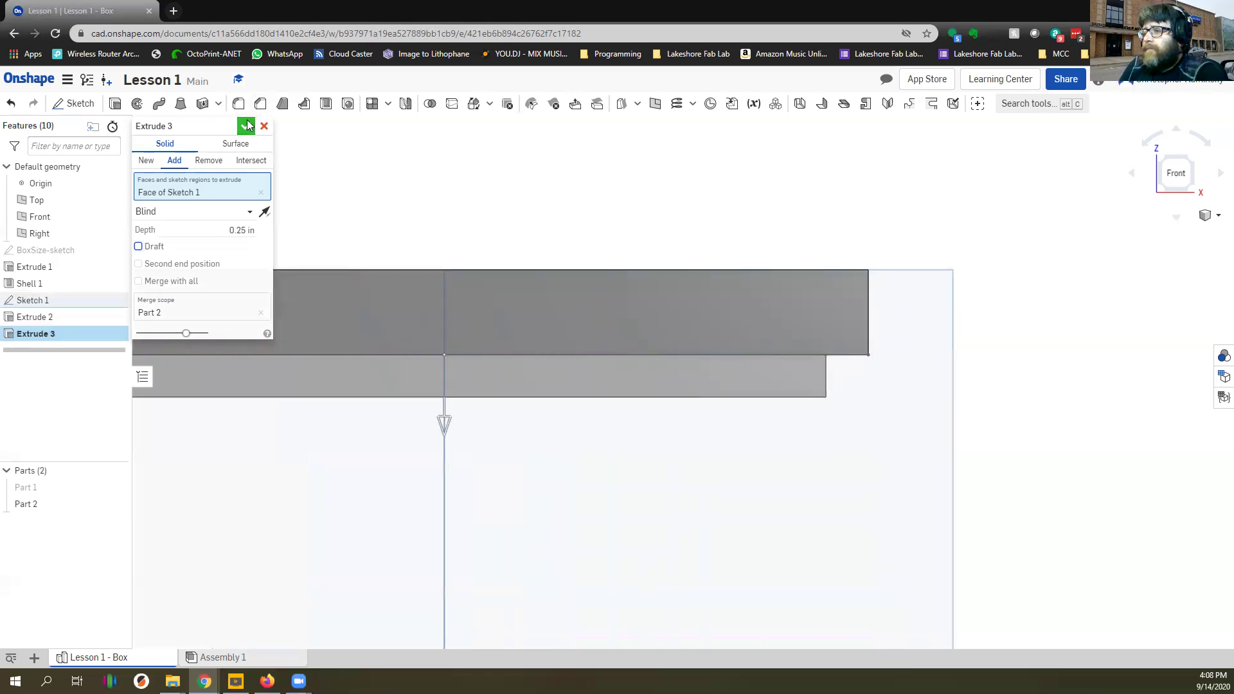
left_click(153, 247)
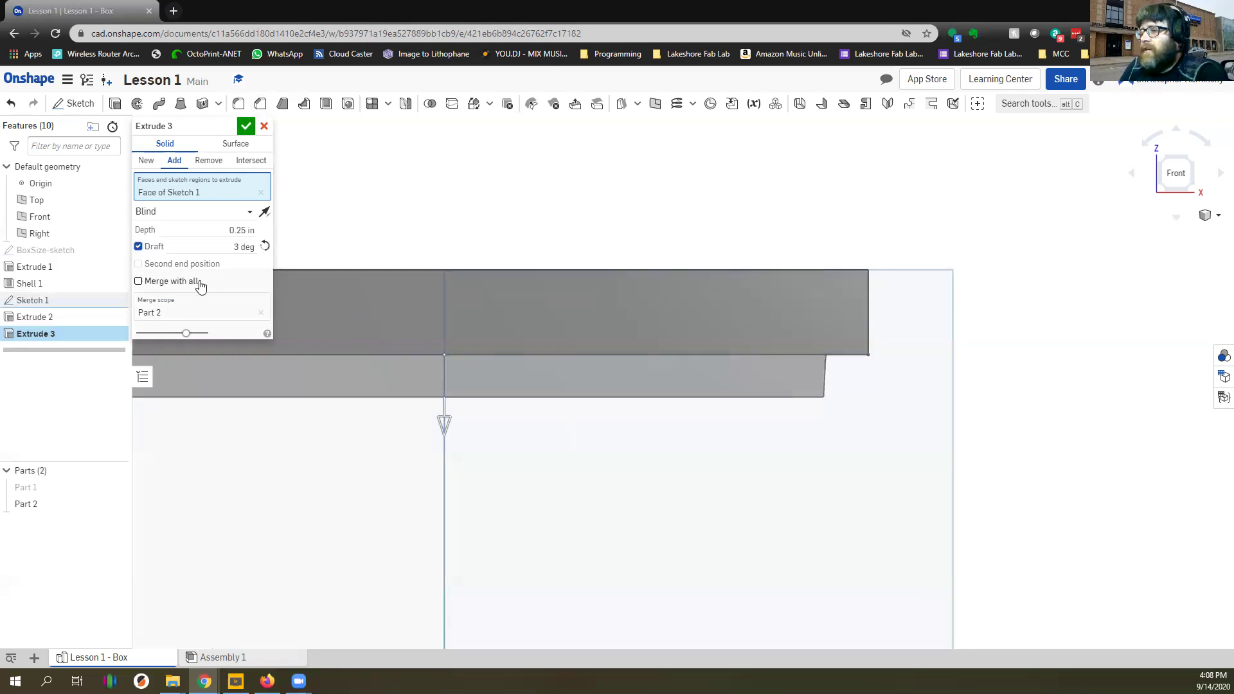
left_click(240, 245)
type("60")
key("Return")
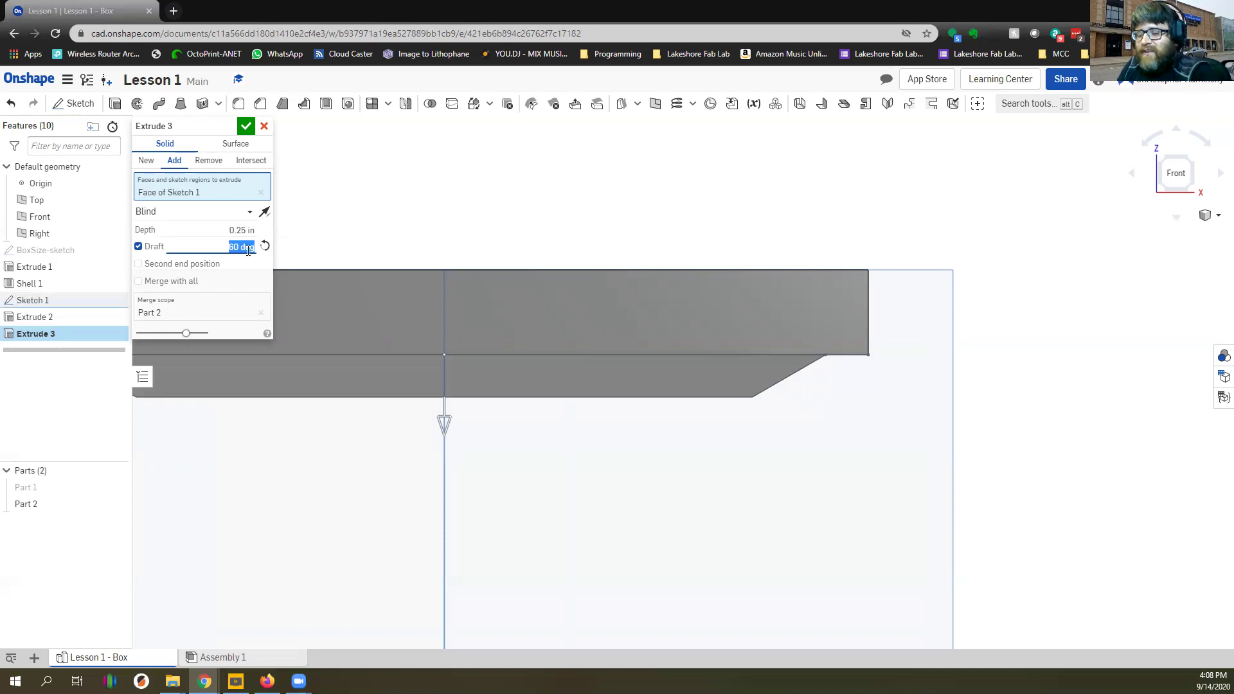
type("3")
key("Return")
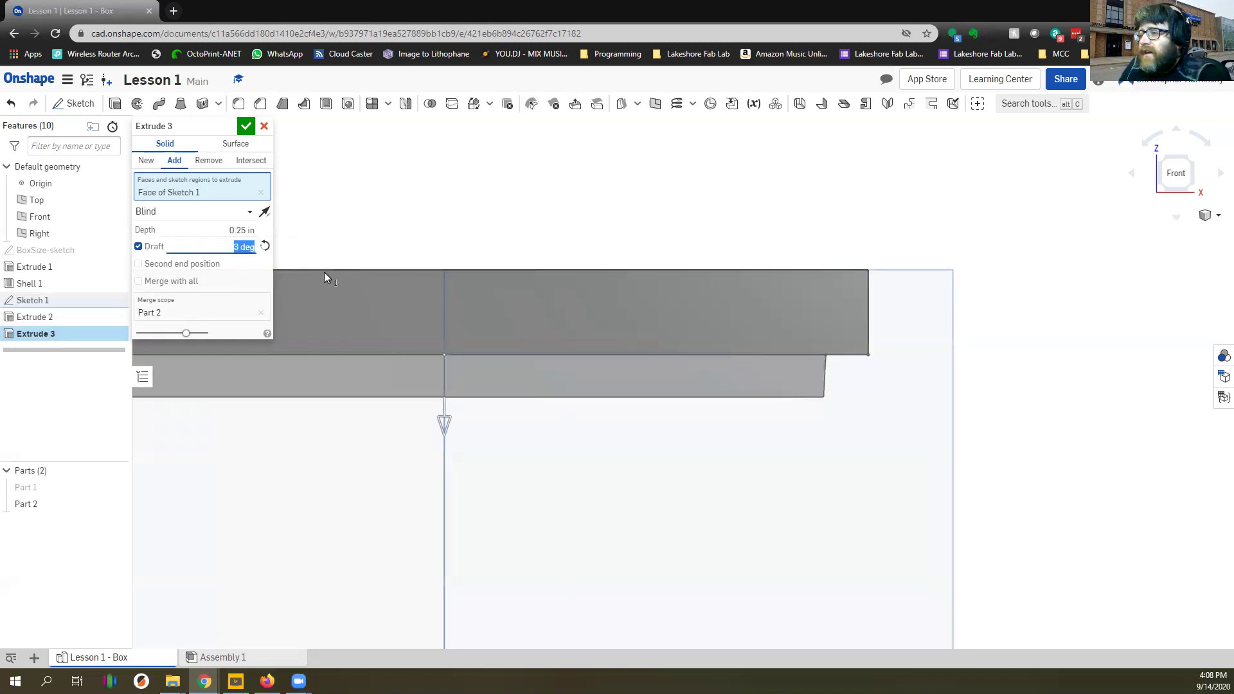
scroll(461, 295, "down", 2)
Confirm Extrude 3 with its 3 deg drafted lip and switch to the isometric view
left_click(246, 126)
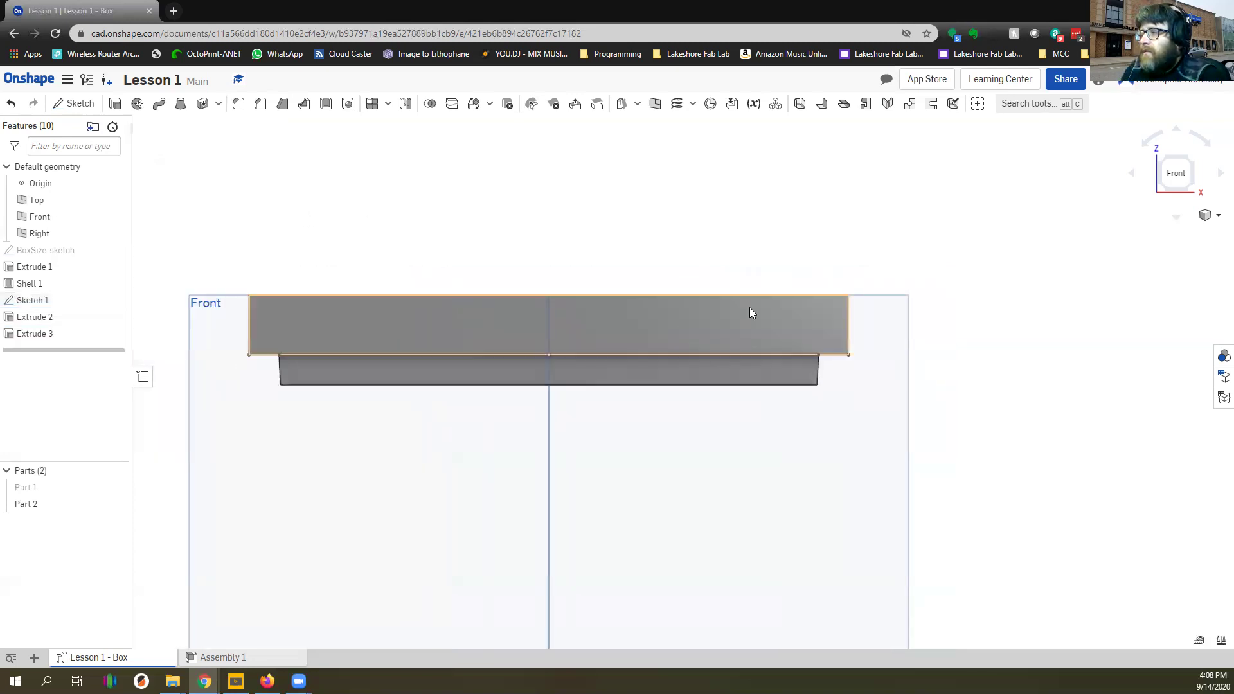
scroll(414, 307, "down", 1)
middle_click_drag(414, 307, 534, 309)
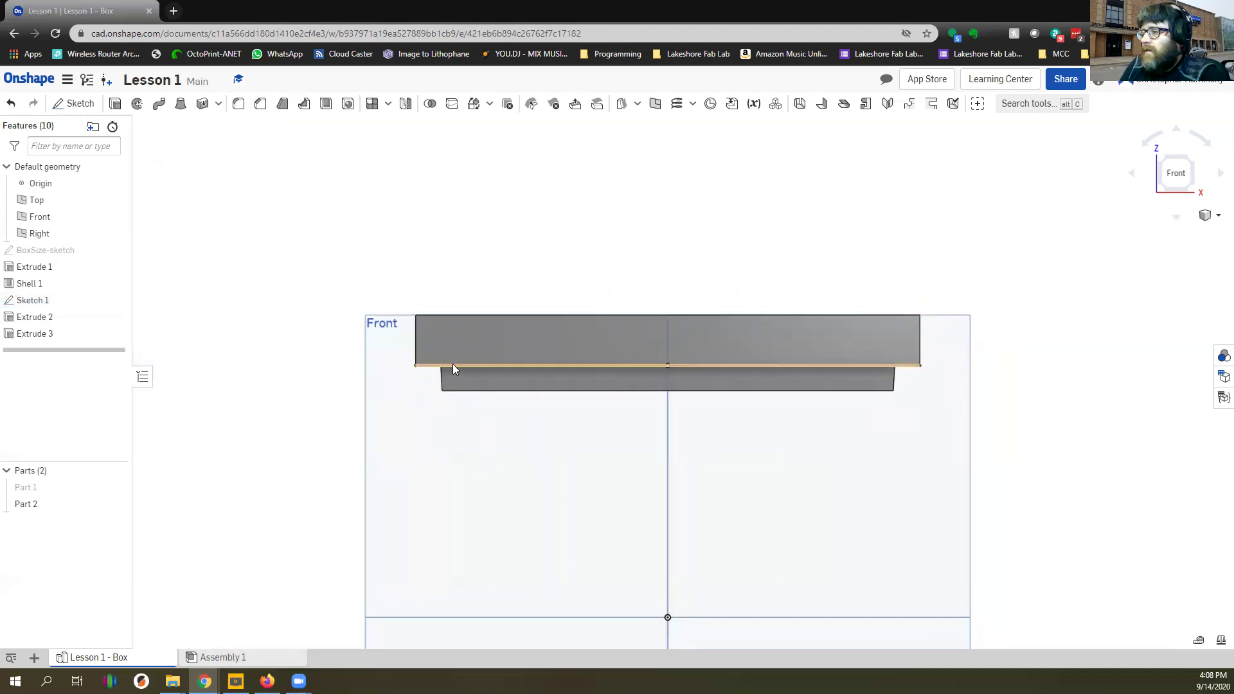
middle_click_drag(637, 365, 589, 311)
key("shift+7")
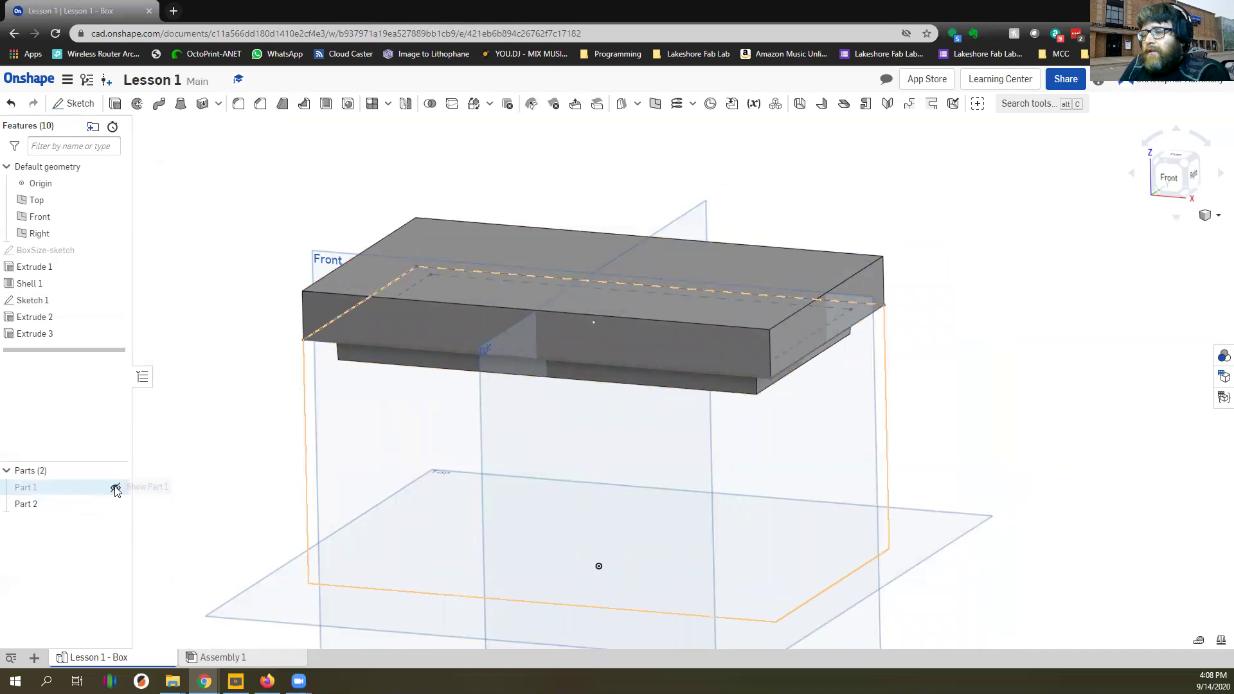
Unhide box body Part 1 and select the Front plane as the section plane
left_click(121, 488)
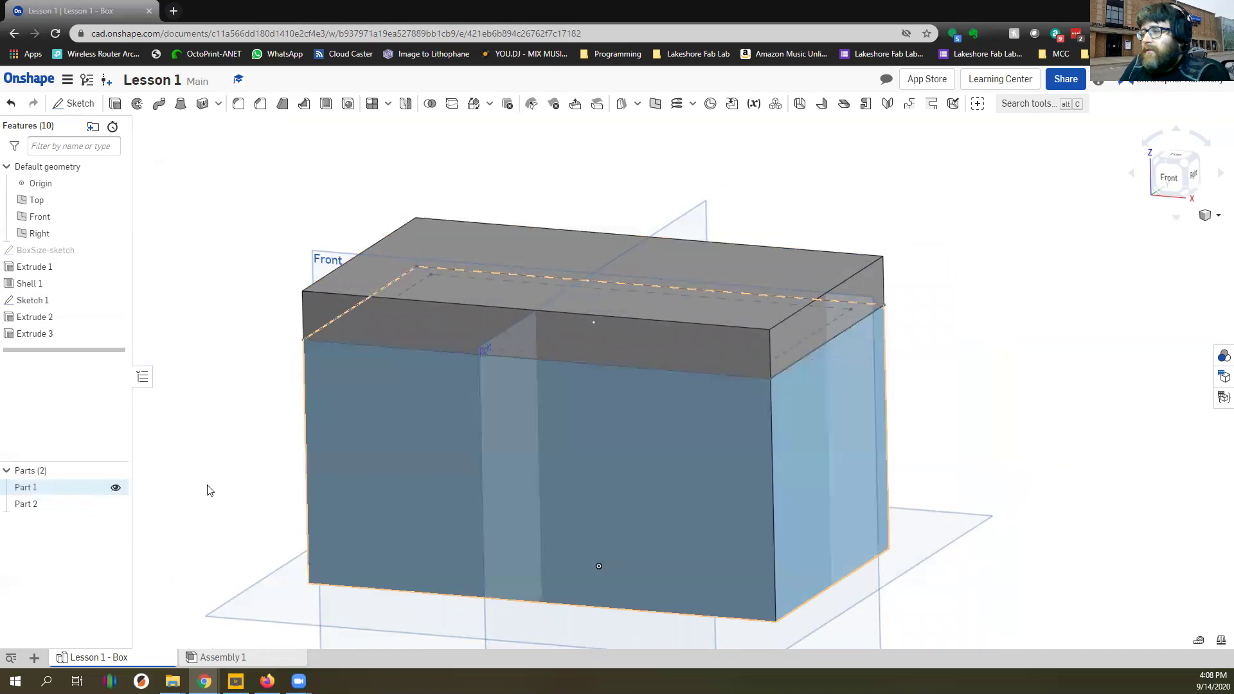
left_click(319, 257)
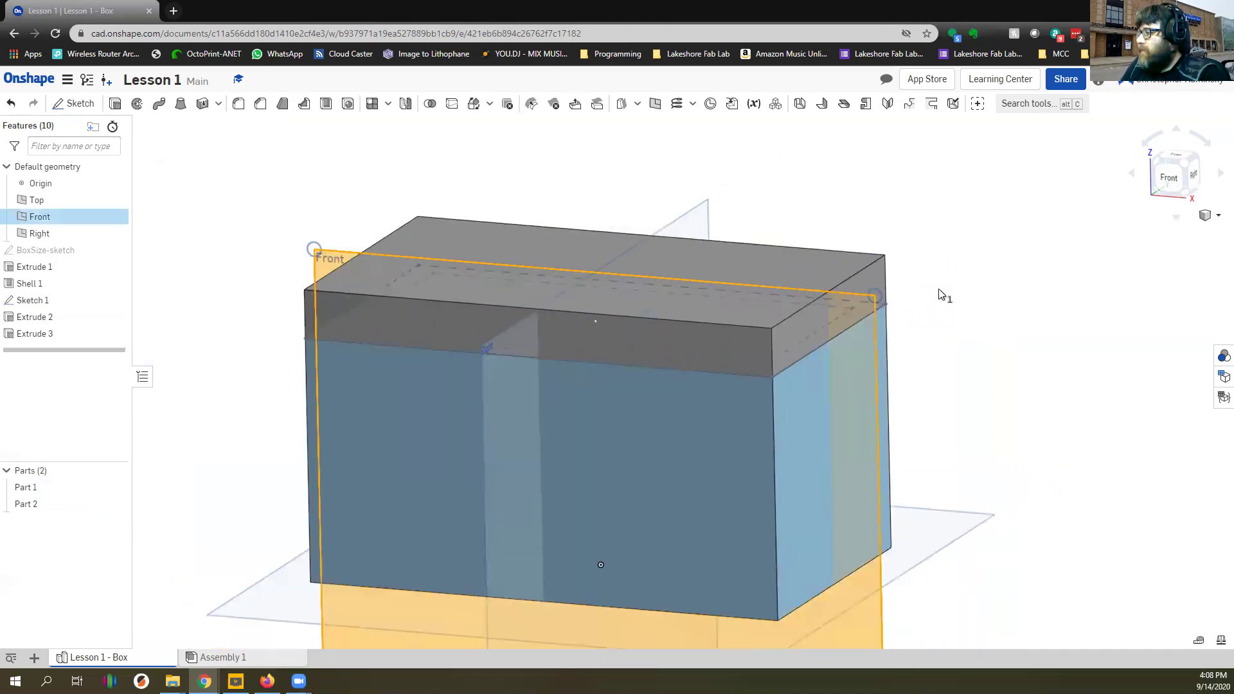
left_click(1217, 219)
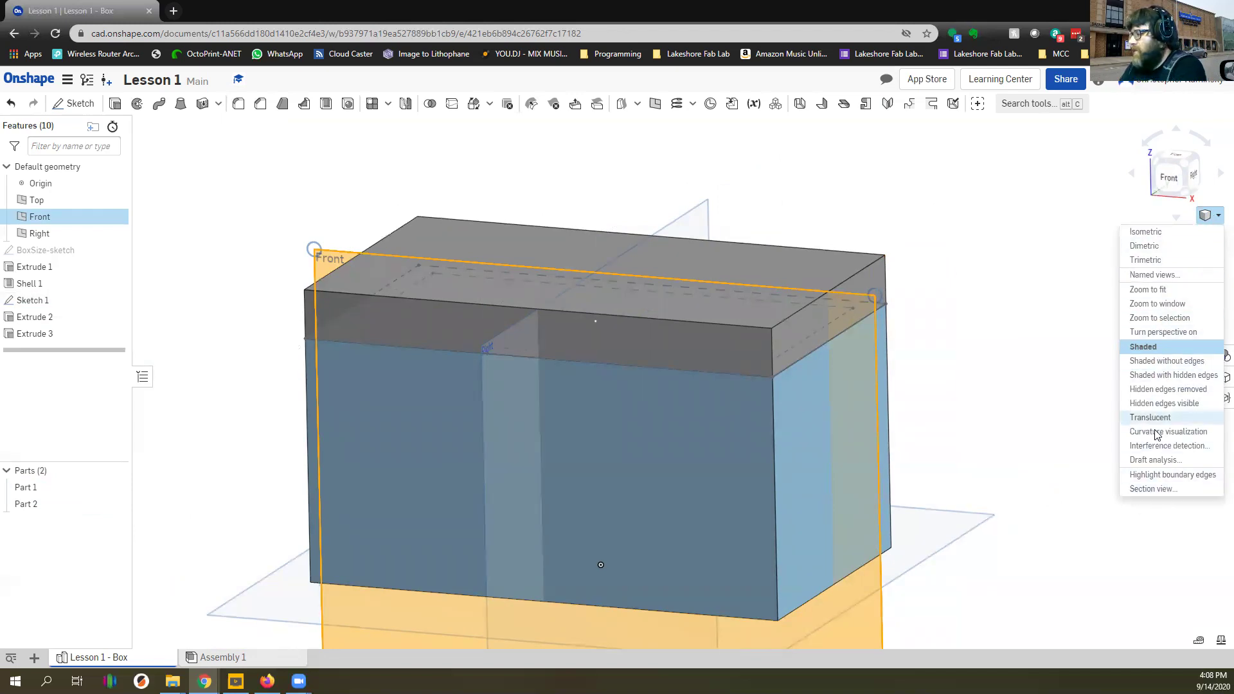
Apply a Front-plane section view and inspect the drafted lip seated in the box's open top
left_click(1159, 490)
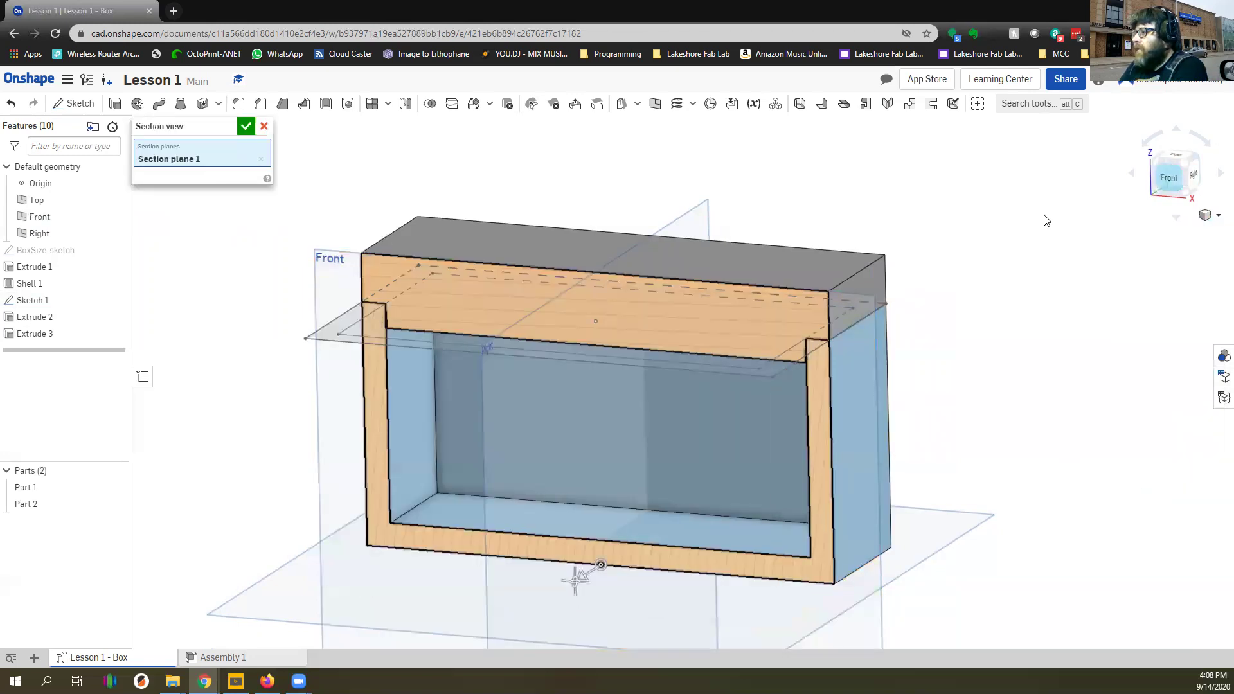
key("shift+1")
scroll(896, 160, "down", 3)
scroll(851, 173, "up", 8)
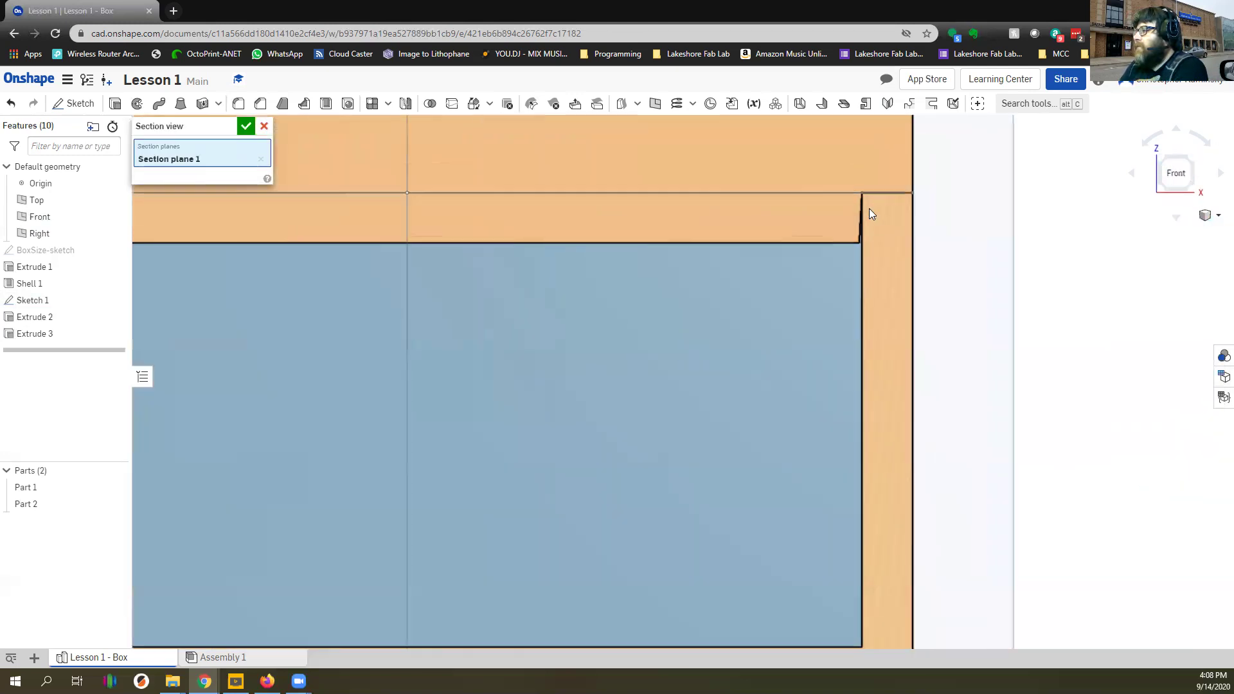
scroll(869, 208, "up", 8)
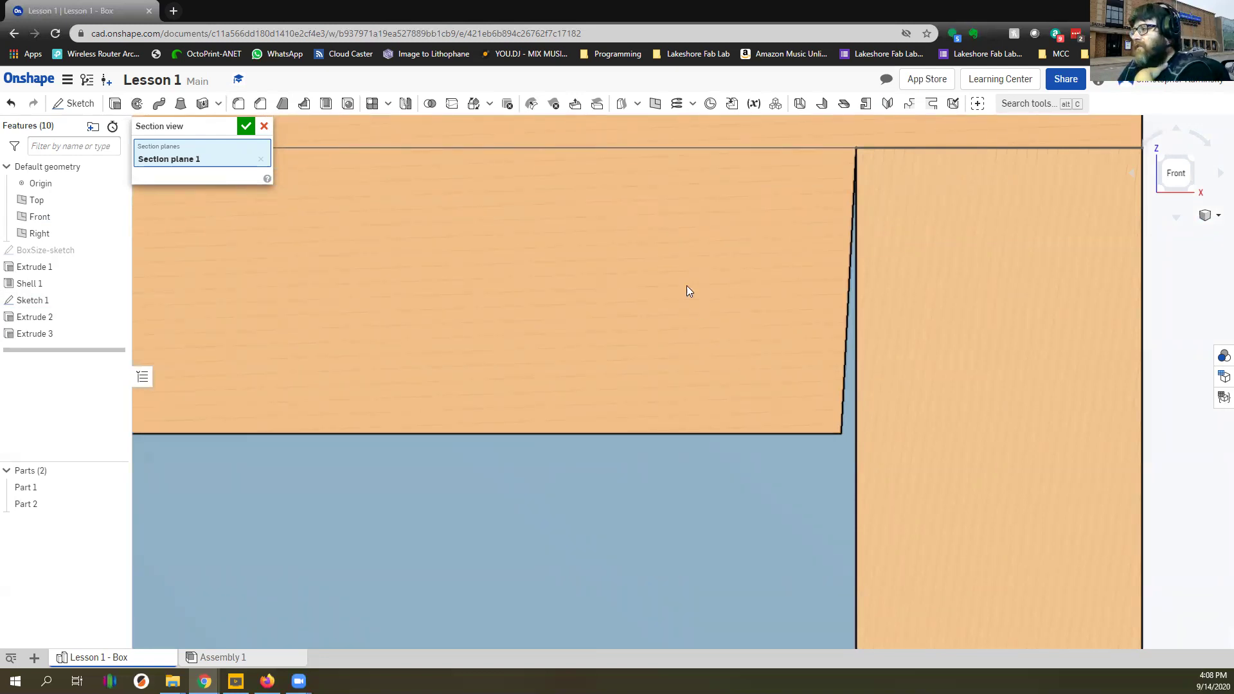
scroll(706, 303, "down", 3)
scroll(629, 302, "down", 5)
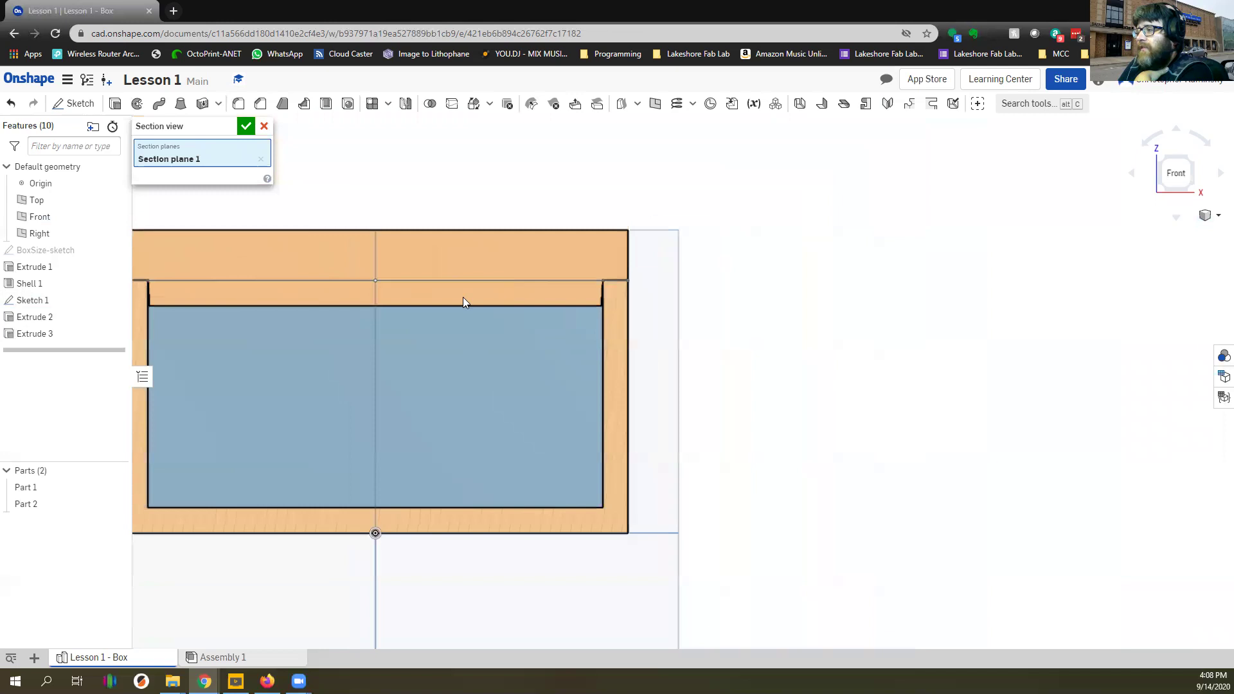
right_click_drag(730, 361, 846, 225)
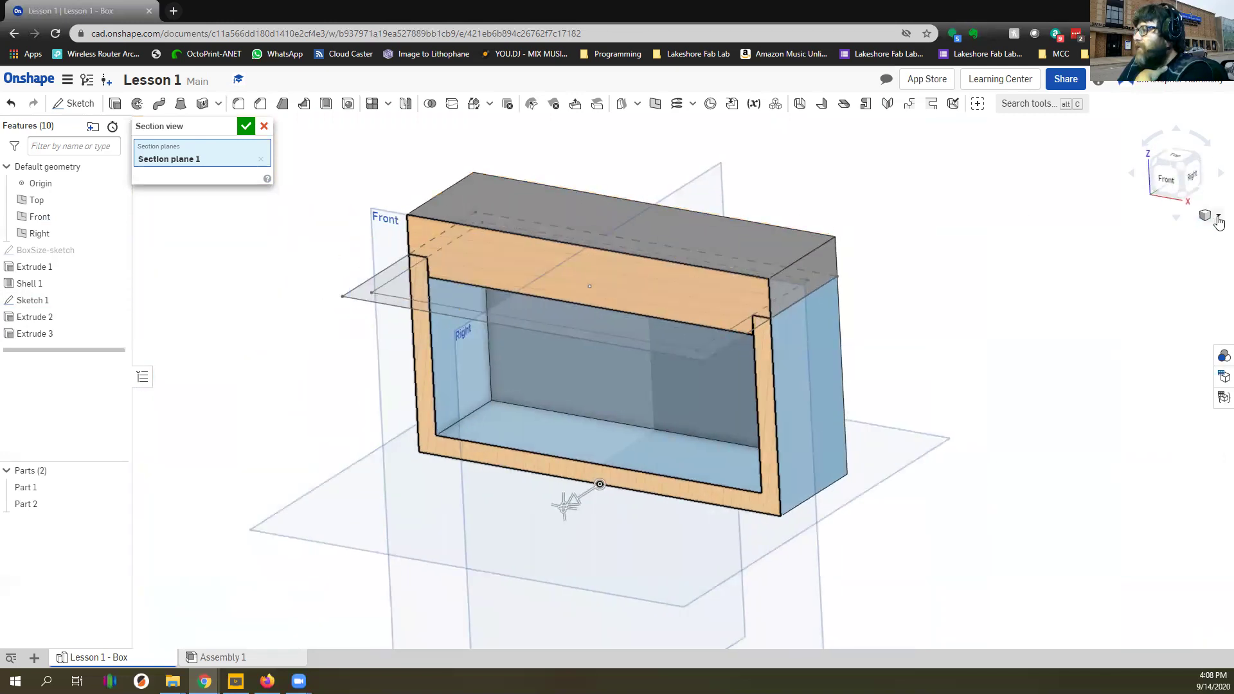
left_click(246, 127)
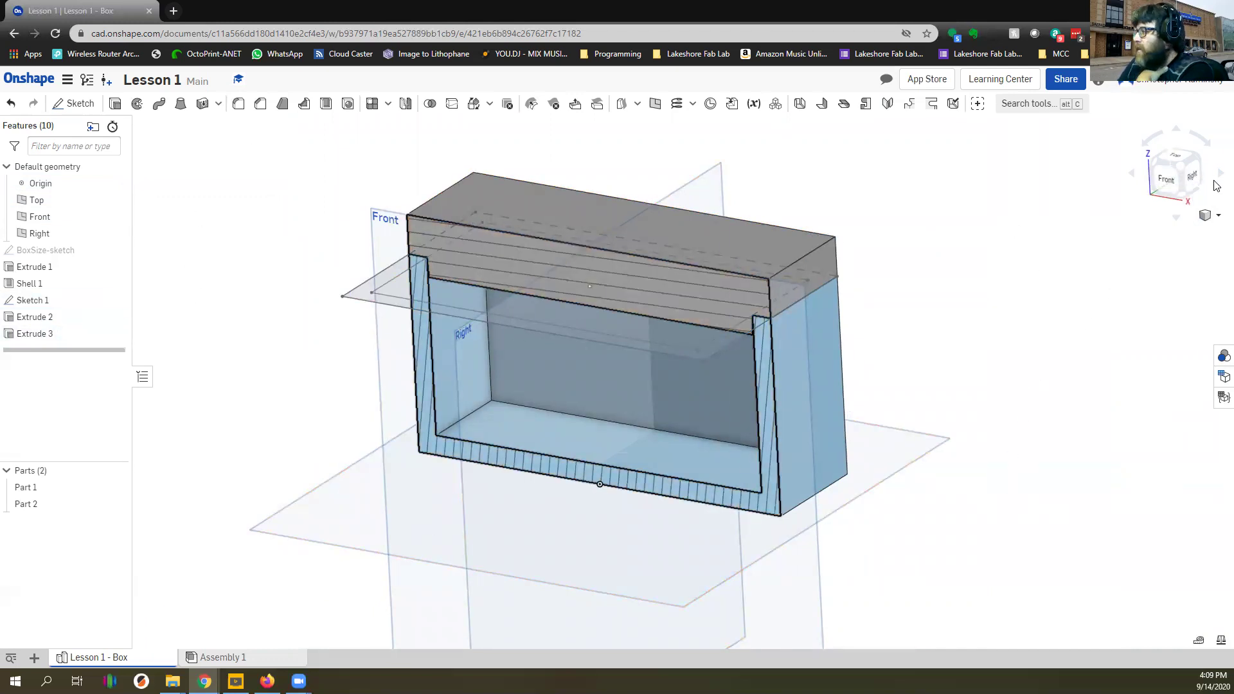
left_click(1214, 216)
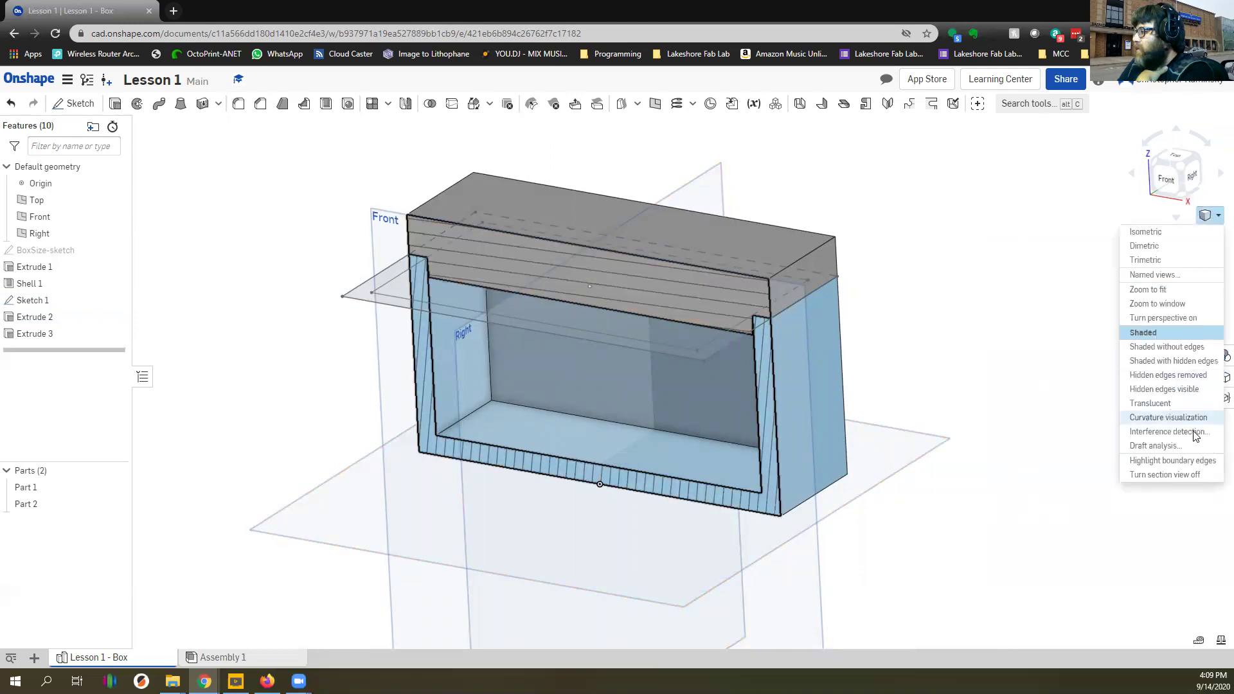
Turn off the section view and reposition the view to see the closed box and lid
left_click(1165, 475)
middle_click_drag(297, 394, 510, 351)
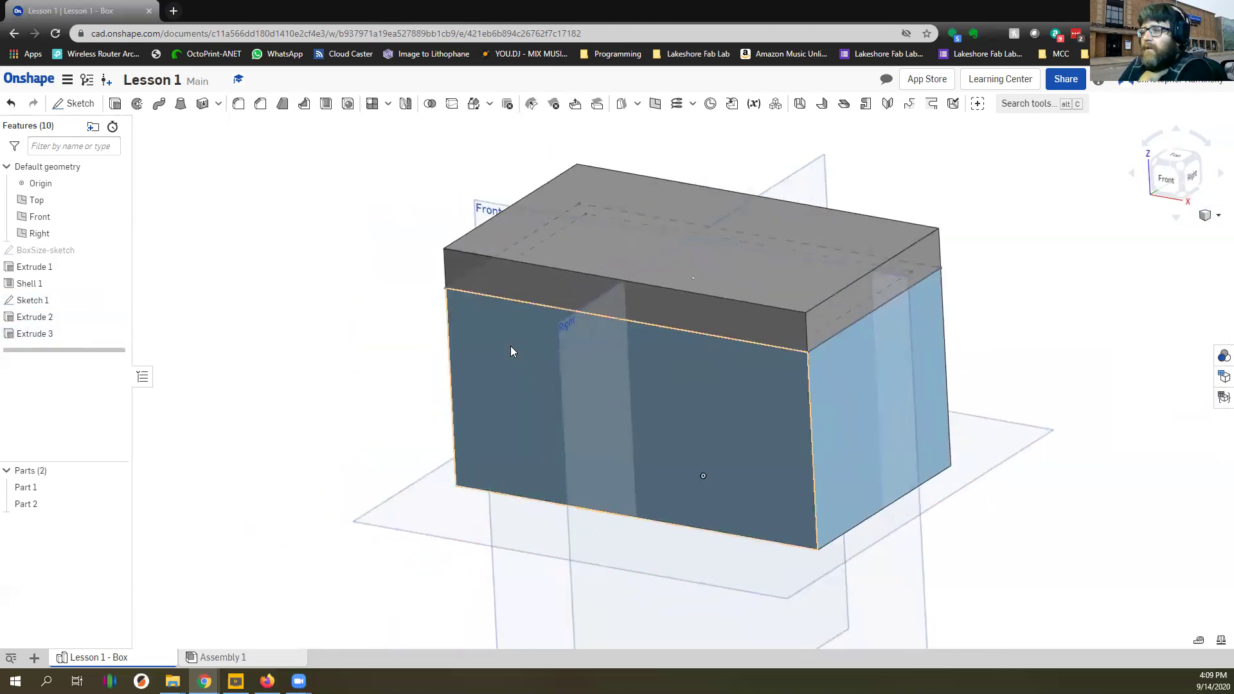
right_click_drag(511, 350, 683, 369)
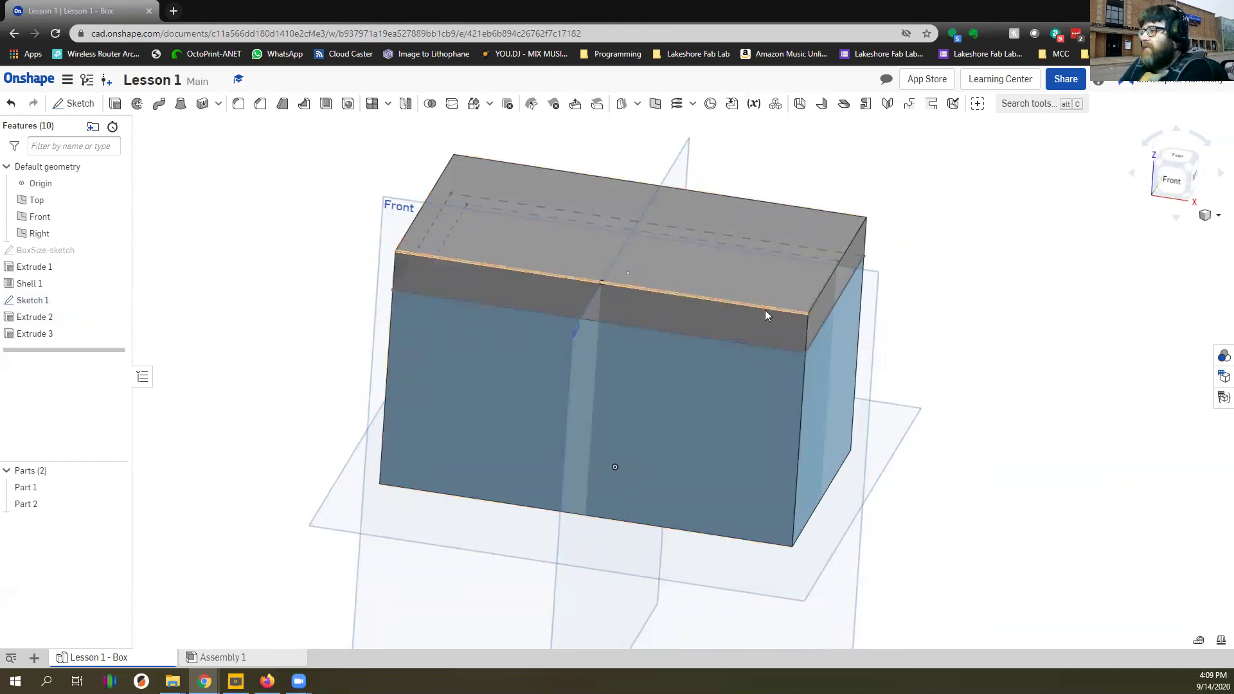
middle_click_drag(739, 354, 653, 319)
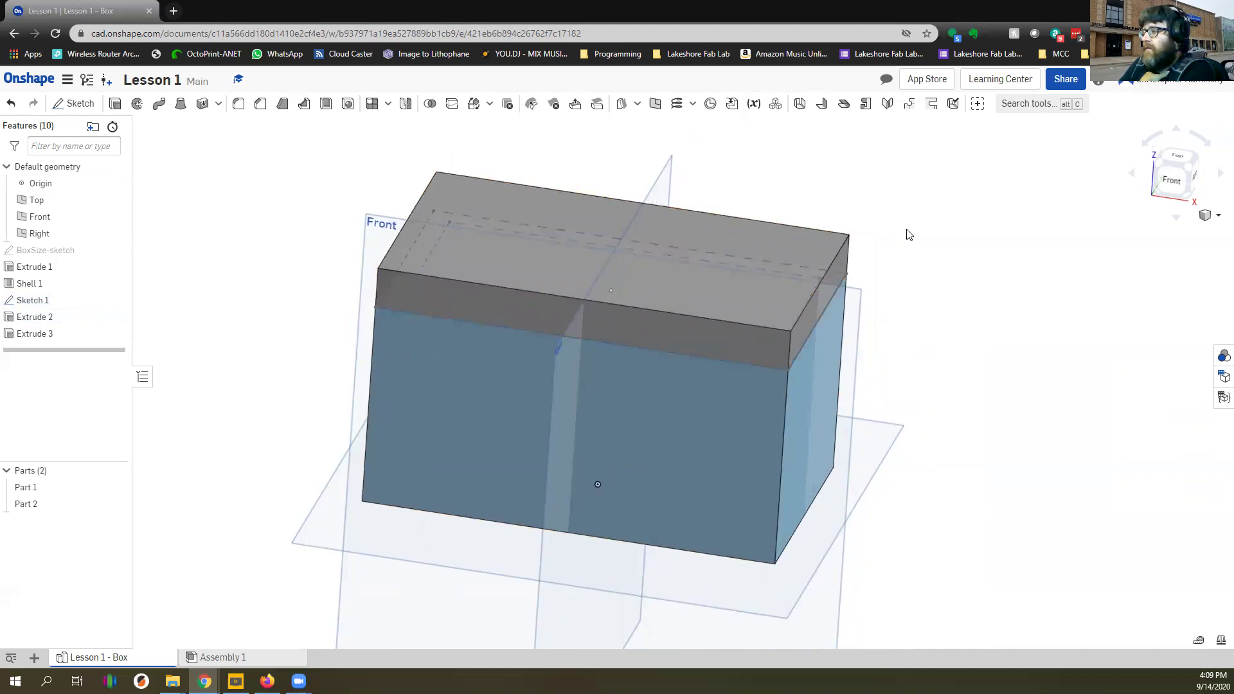
middle_click_drag(721, 290, 671, 280)
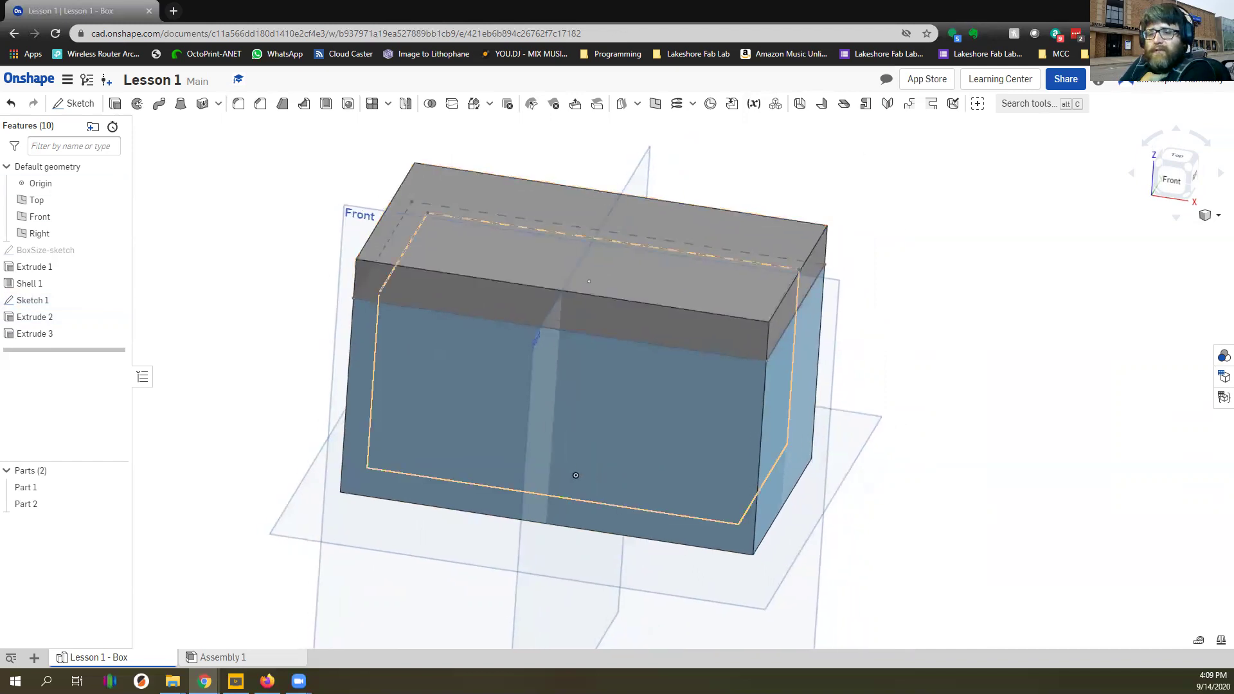